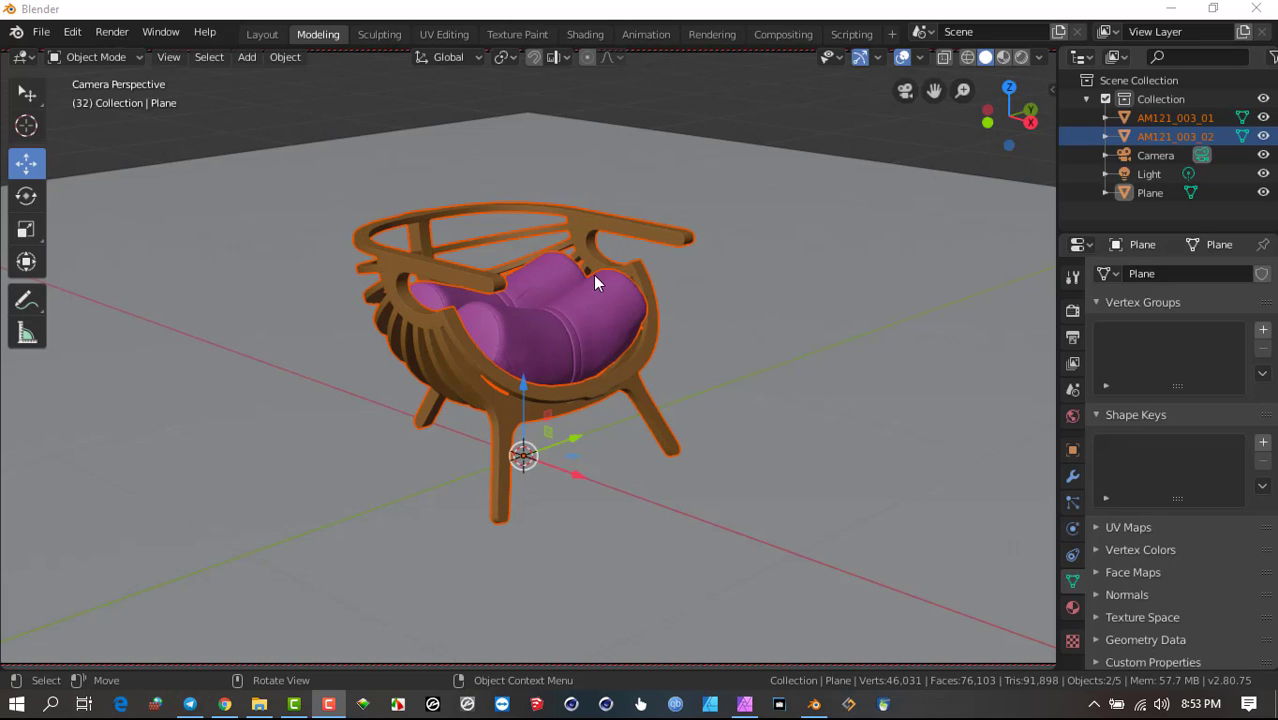
- Switch the viewport to rendered shading and leave the camera view to see the chair and camera from outside
{"action": "left_click", "coordinate": [1021, 57]}
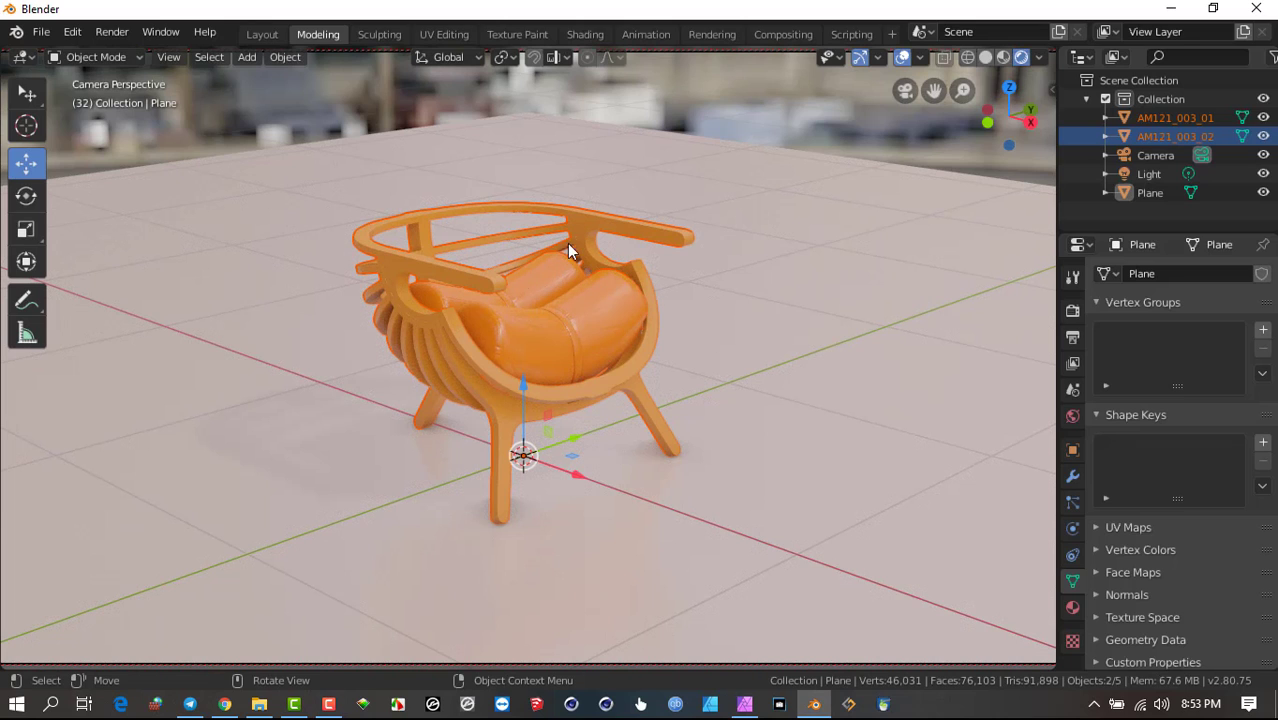
{"action": "key", "text": "shift+Tab"}
{"action": "key", "text": "o"}
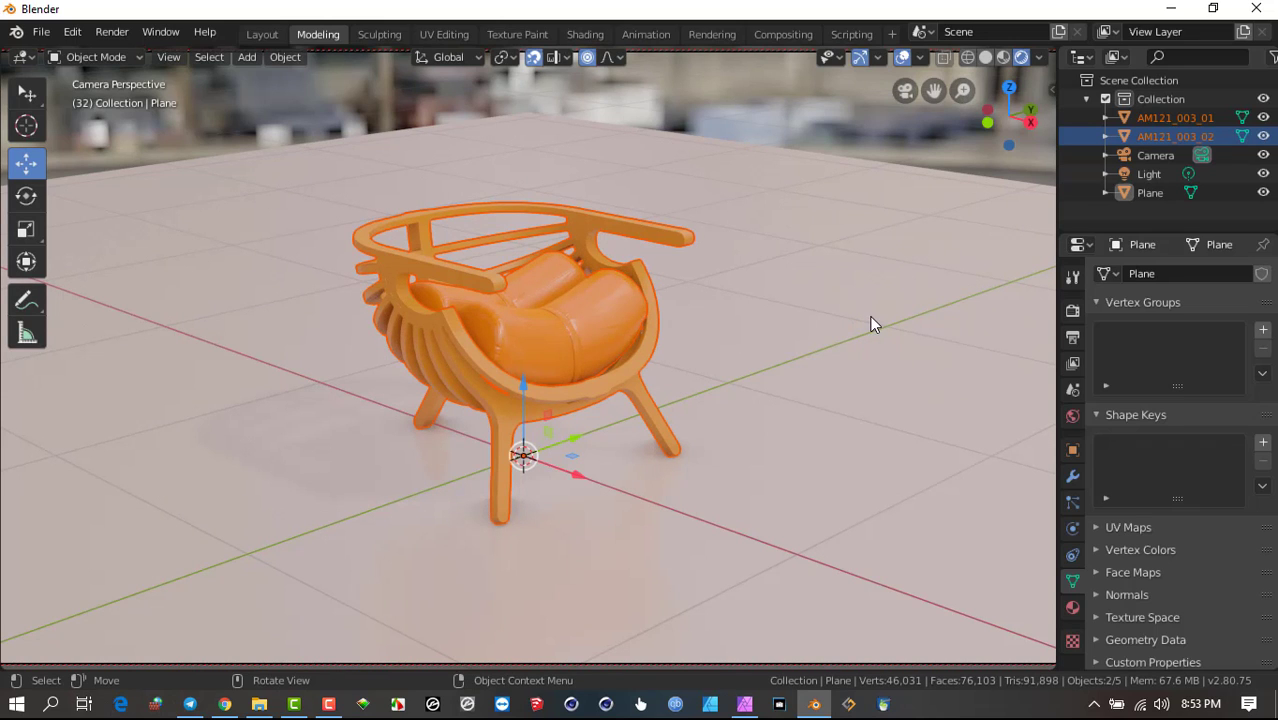
{"action": "key", "text": "n"}
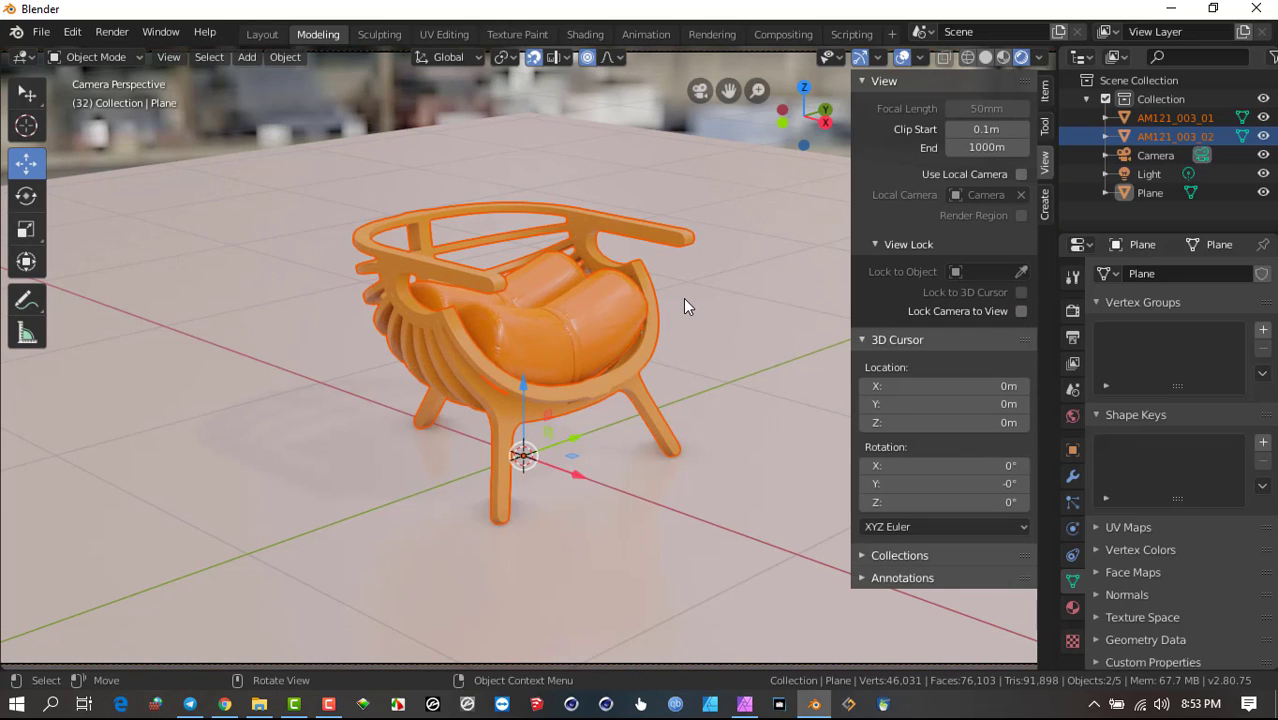
{"action": "key", "text": "n"}
{"action": "key", "text": "KP_0"}
{"action": "scroll", "coordinate": [749, 329], "scroll_direction": "down", "scroll_amount": 4}
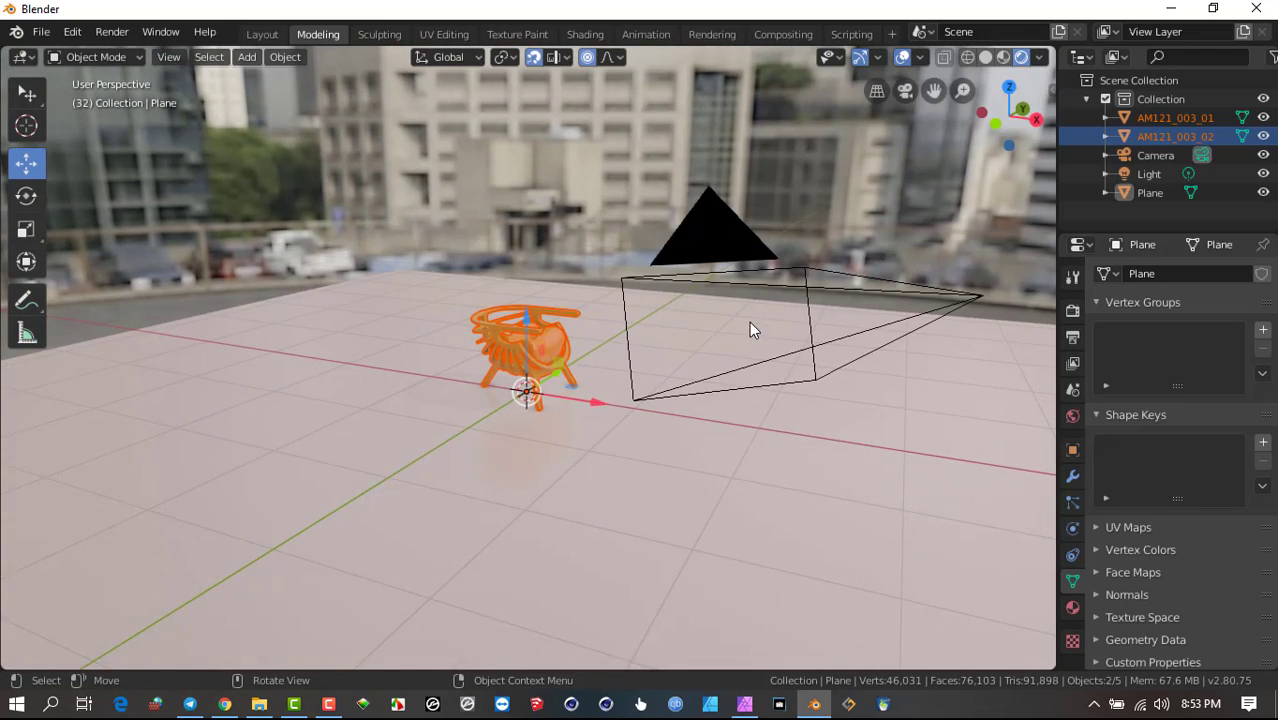
{"action": "middle_click_drag", "start_coordinate": [749, 321], "coordinate": [704, 318]}
{"action": "scroll", "coordinate": [785, 323], "scroll_direction": "up", "scroll_amount": 2}
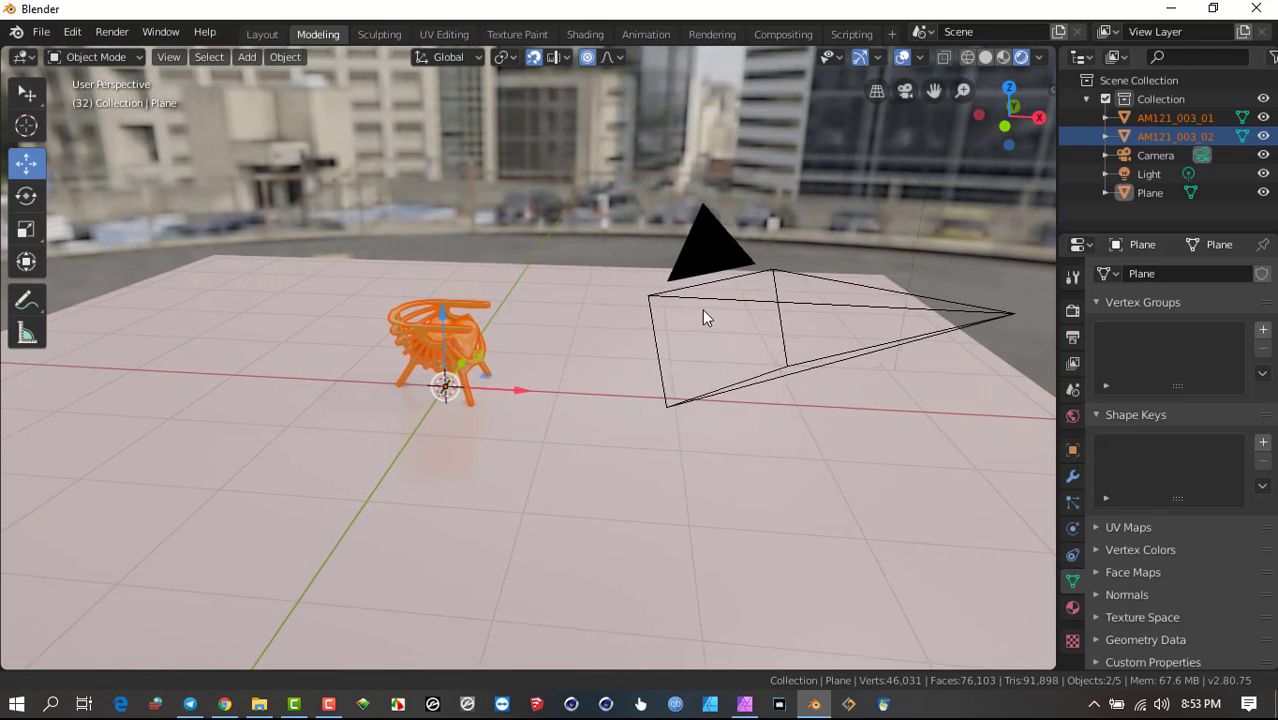
- Select the existing camera and check which camera is assigned as the scene's active camera
{"action": "left_click", "coordinate": [718, 235]}
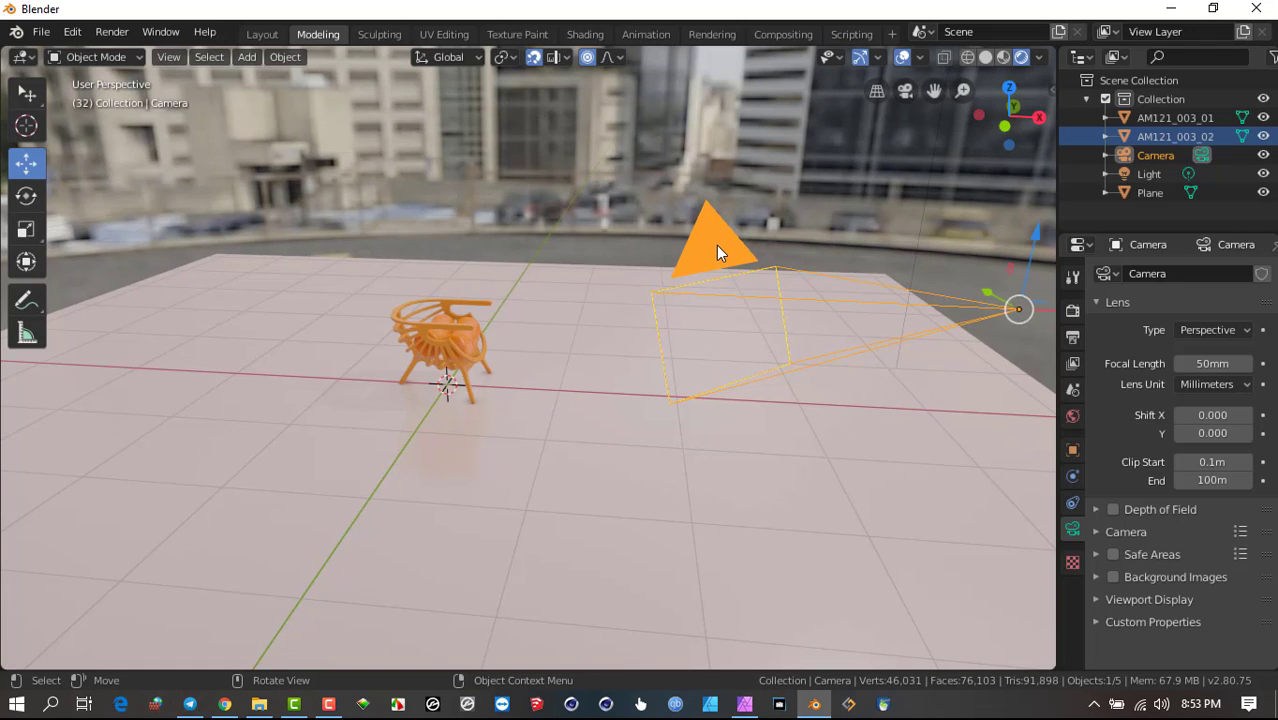
{"action": "left_click", "coordinate": [178, 52]}
{"action": "mouse_move", "coordinate": [262, 244]}
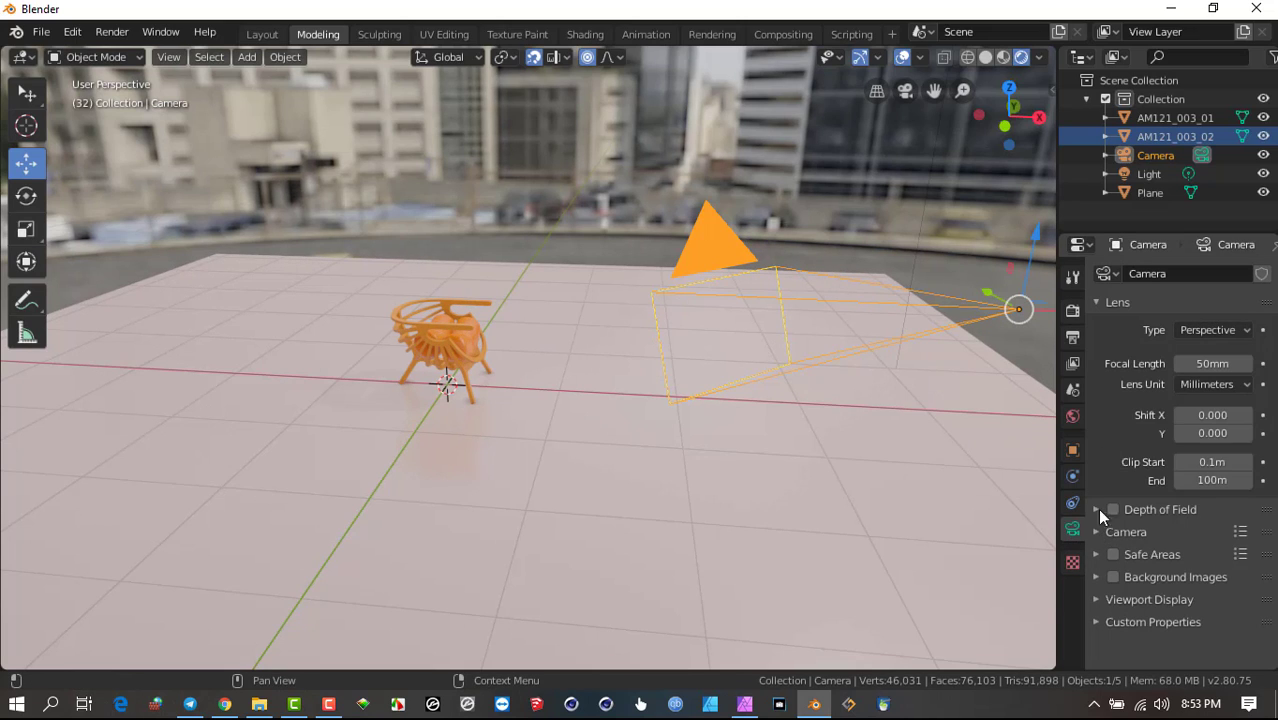
{"action": "left_click", "coordinate": [1073, 390]}
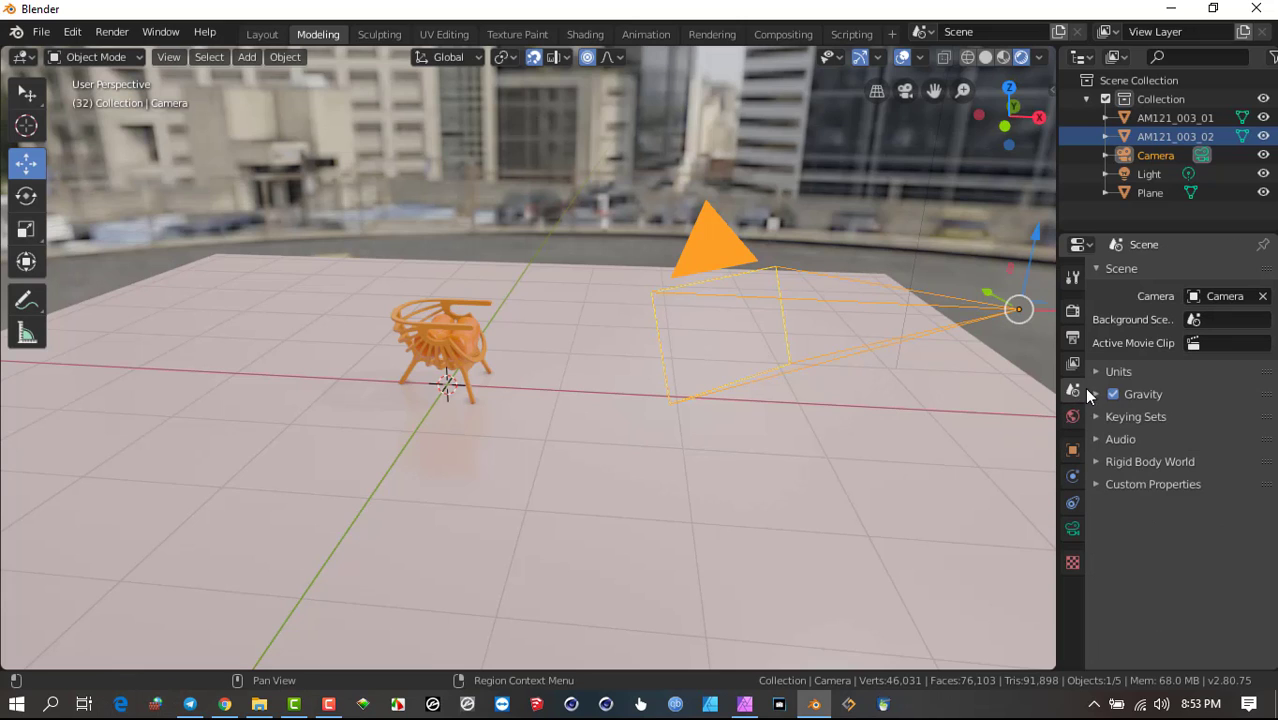
{"action": "left_click", "coordinate": [1240, 297]}
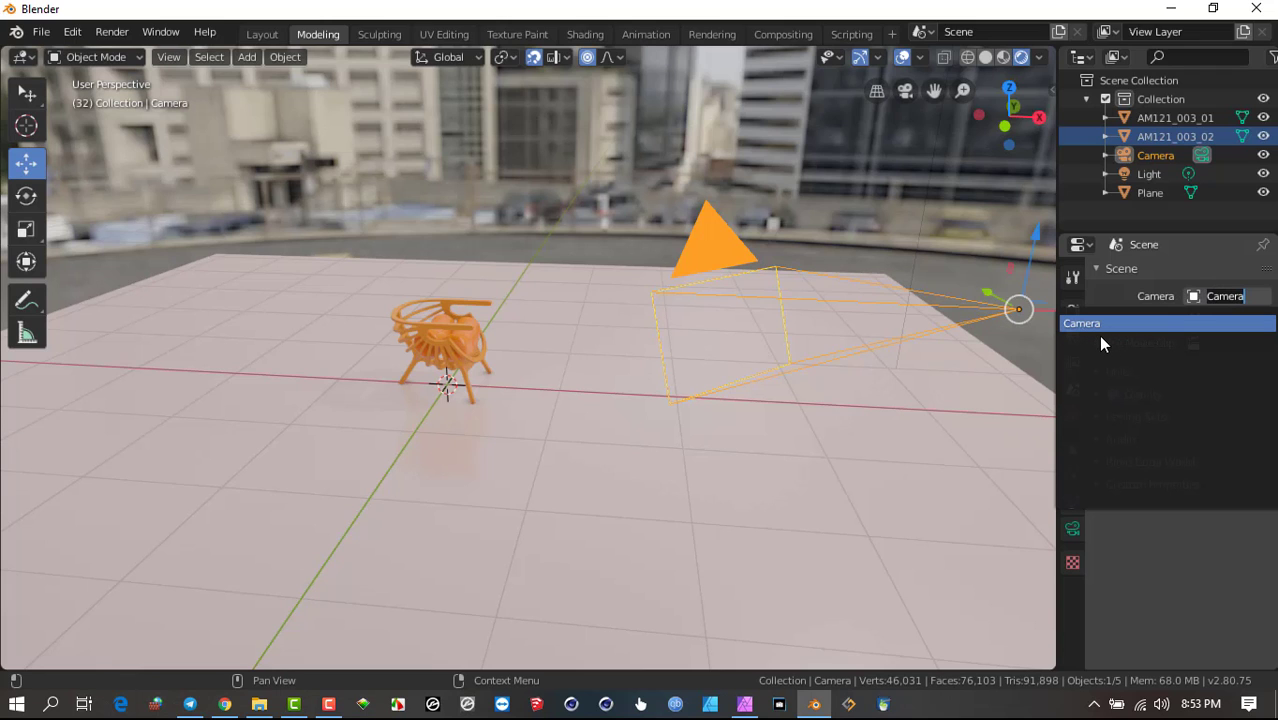
{"action": "key", "text": "Return"}
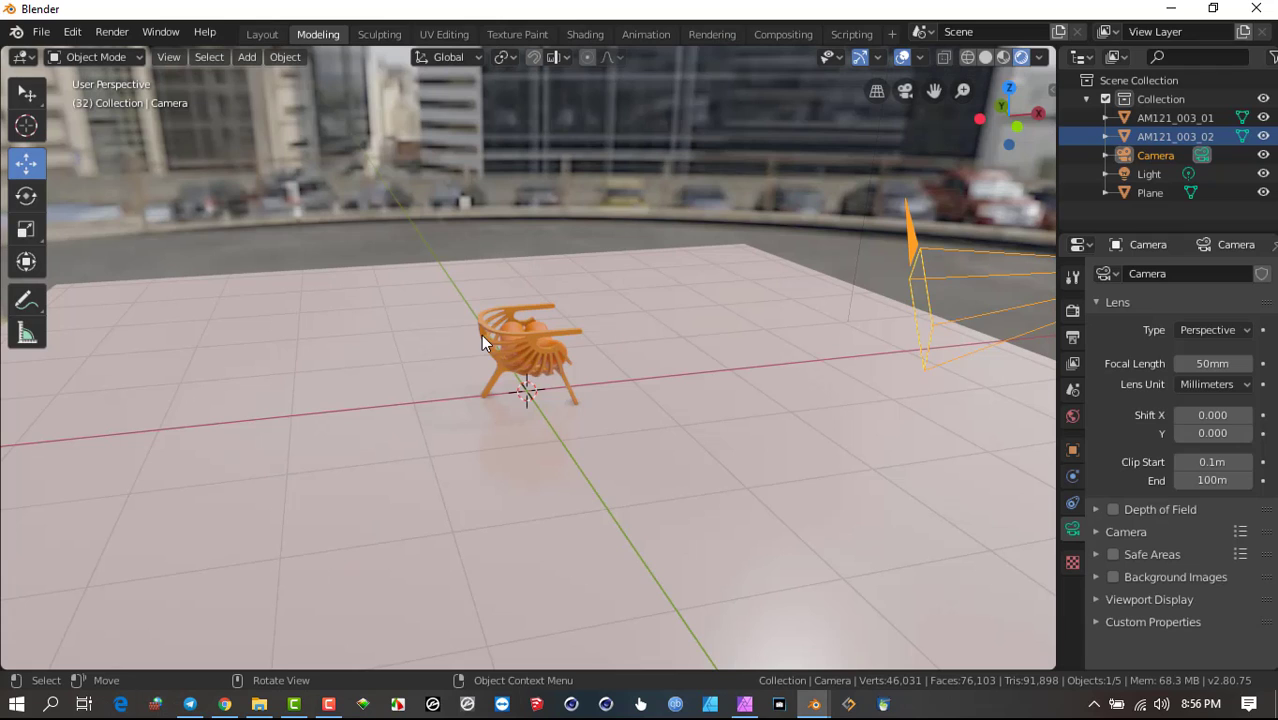
- Add a second camera to the scene and move it away from the origin to one side of the chair
{"action": "key", "text": "shift+a"}
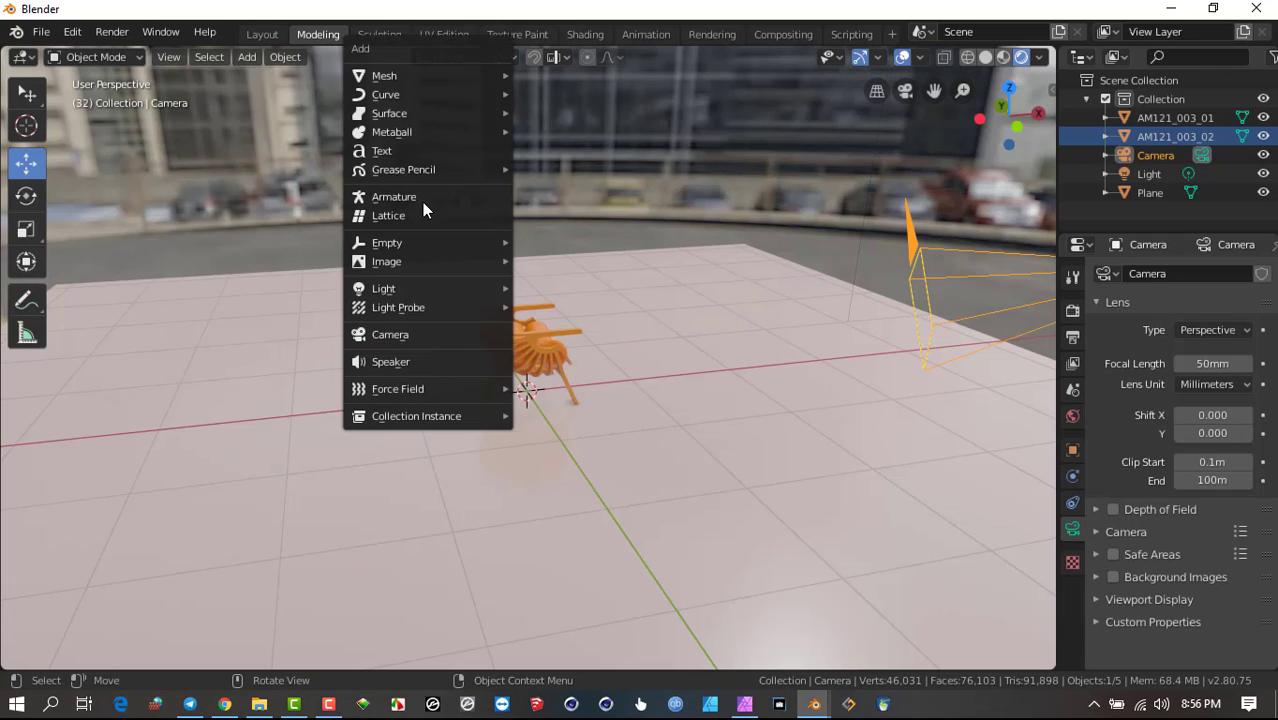
{"action": "left_click", "coordinate": [446, 337]}
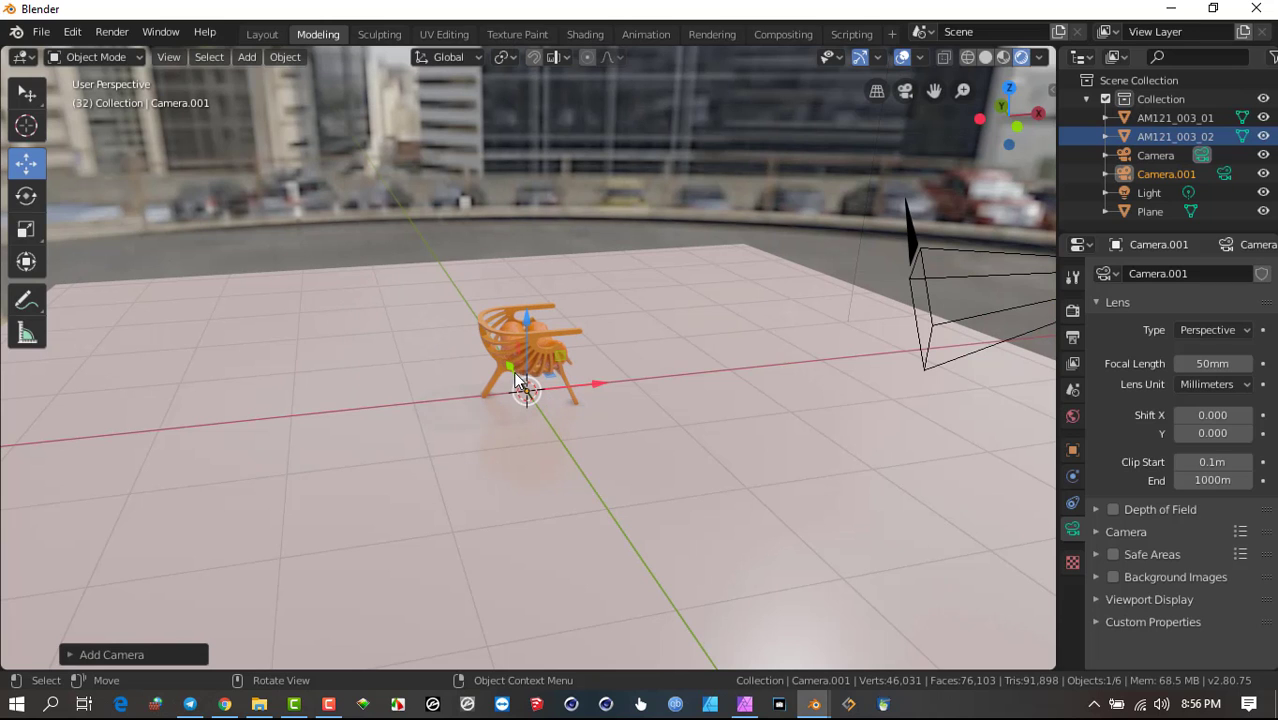
{"action": "left_click_drag", "start_coordinate": [510, 367], "coordinate": [689, 257]}
{"action": "middle_click_drag", "start_coordinate": [571, 399], "coordinate": [812, 313]}
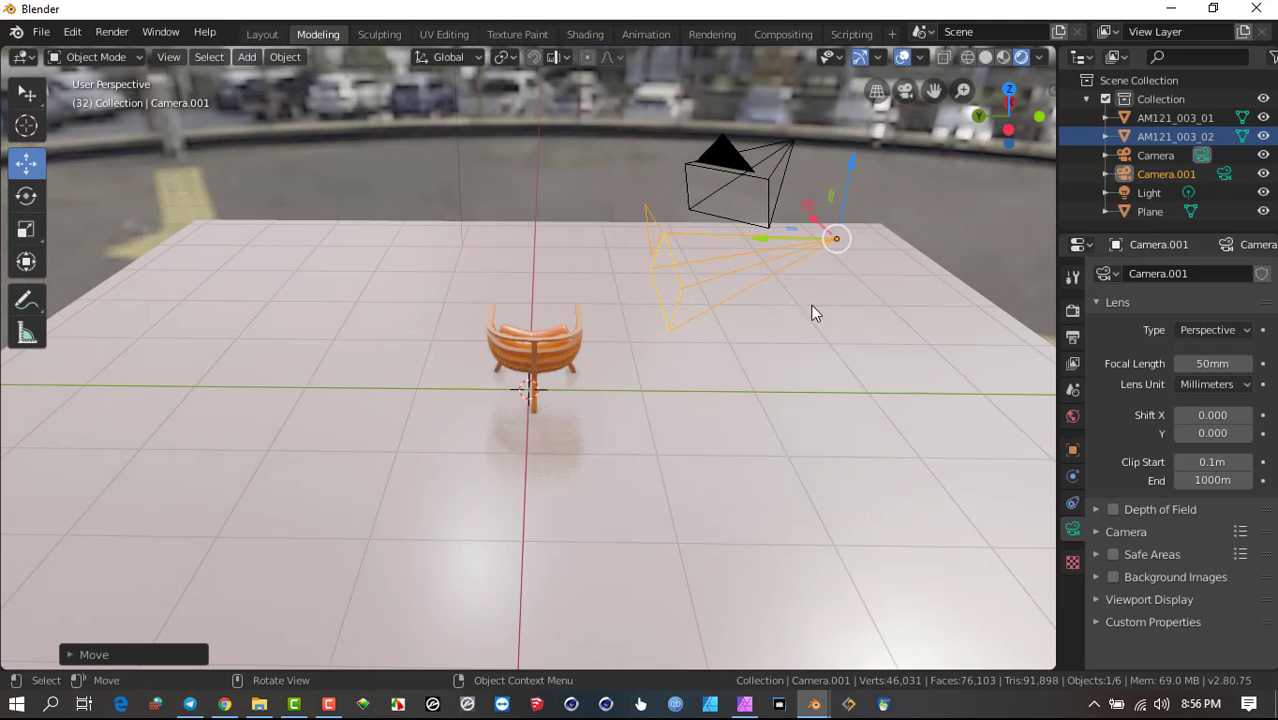
{"action": "left_click_drag", "start_coordinate": [829, 236], "coordinate": [885, 285]}
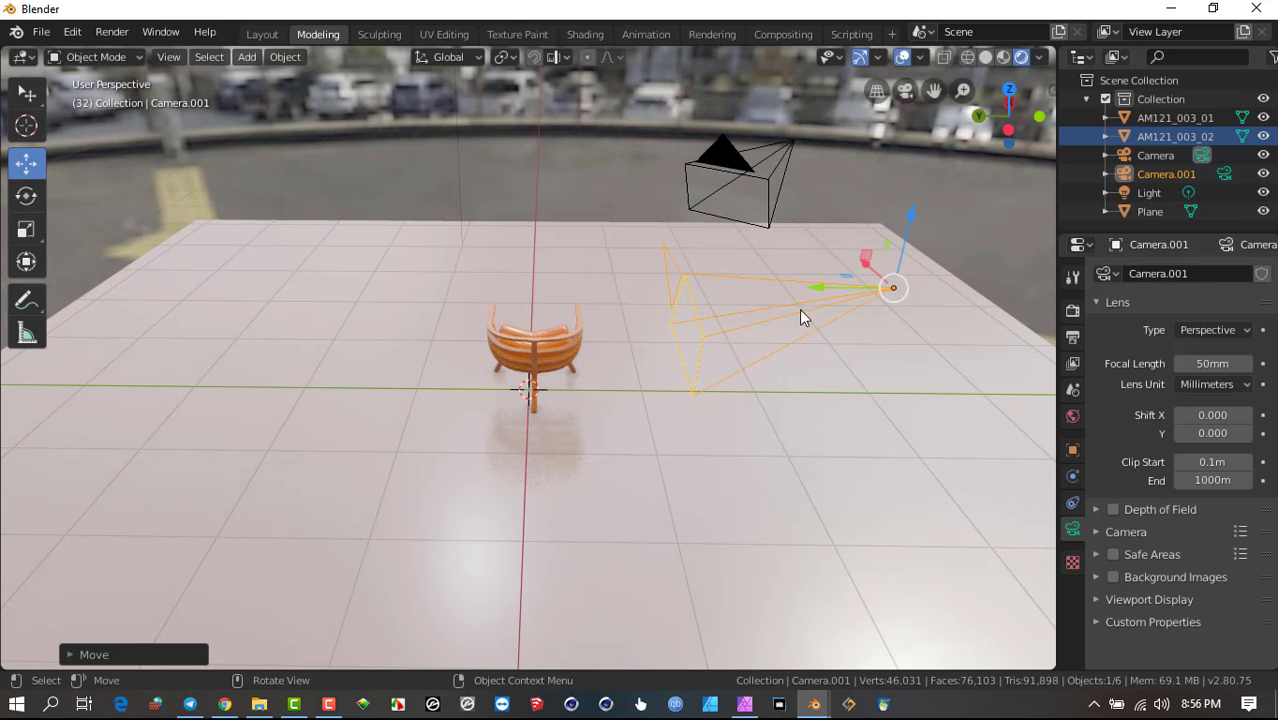
- Select the original camera and align it to a side view of the chair
{"action": "left_click", "coordinate": [717, 259]}
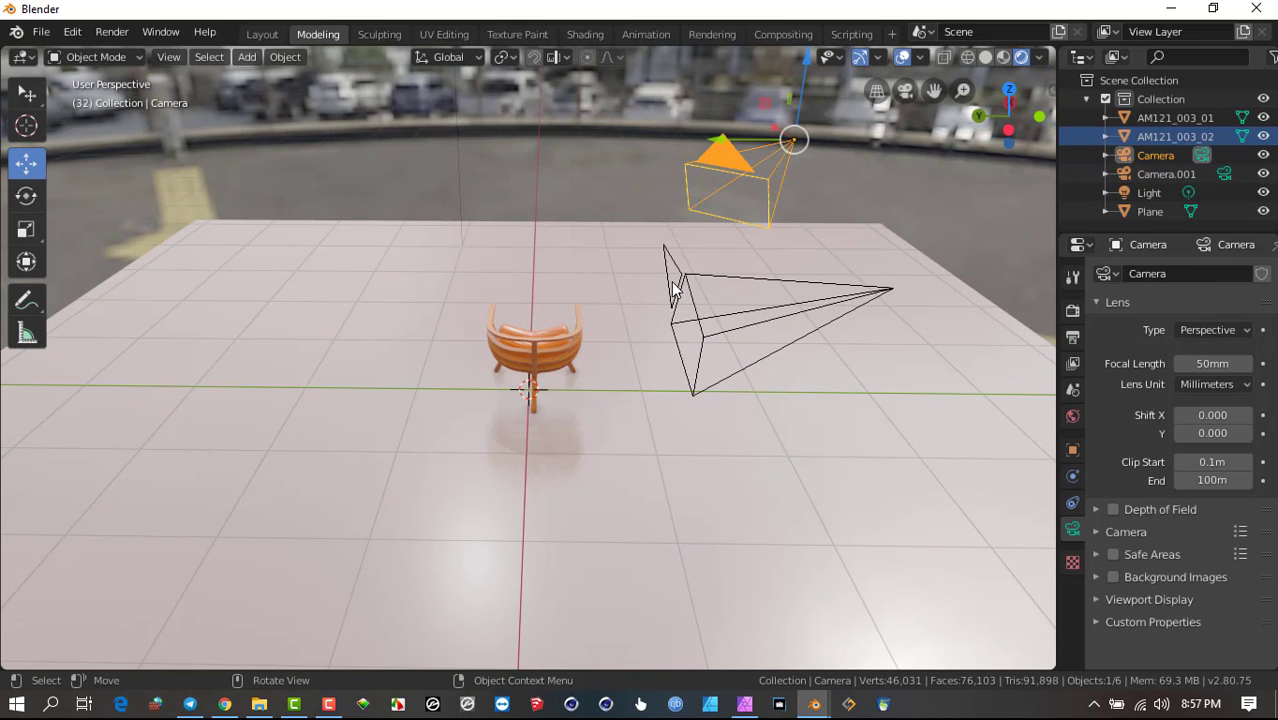
{"action": "left_click", "coordinate": [673, 285]}
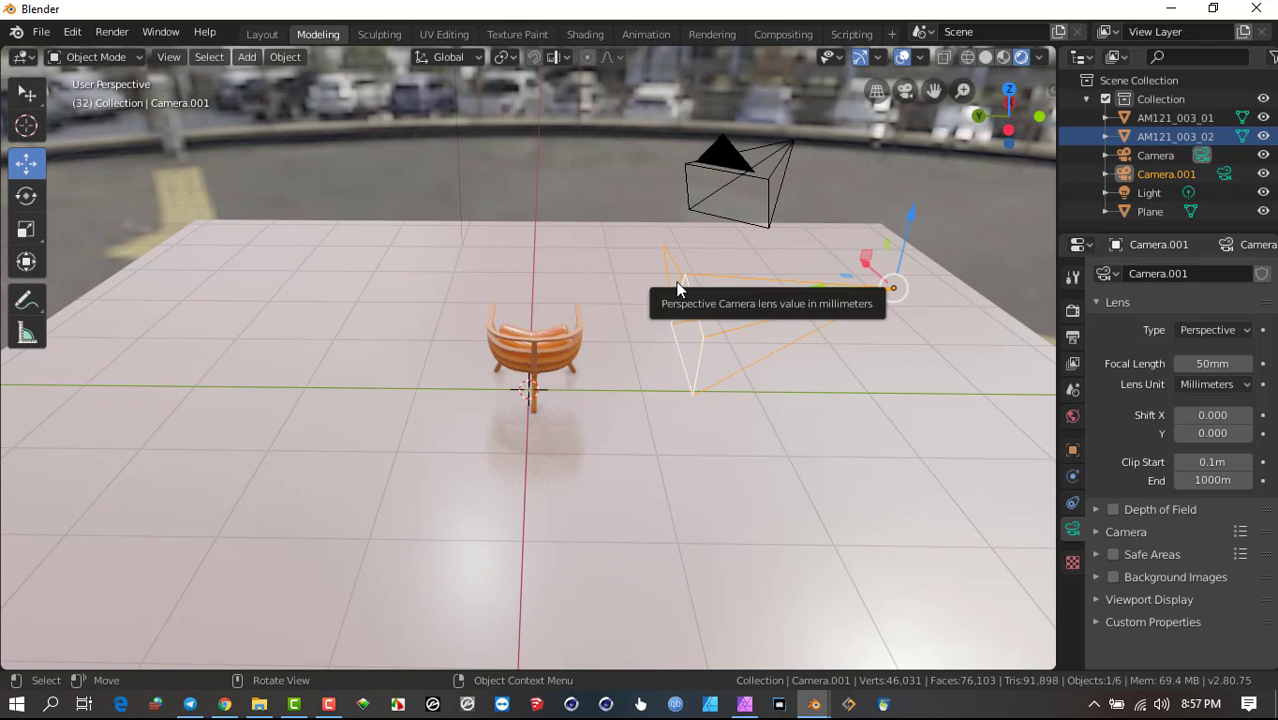
{"action": "middle_click_drag", "start_coordinate": [685, 338], "coordinate": [713, 265]}
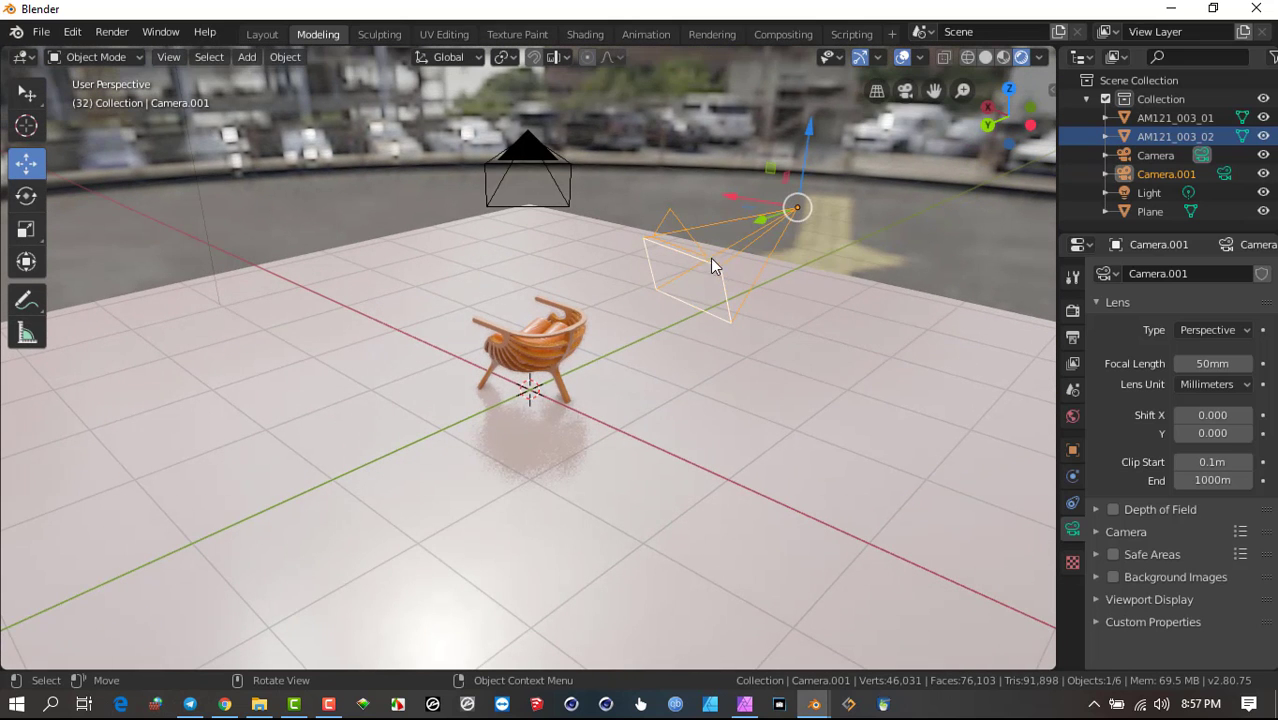
{"action": "left_click", "coordinate": [532, 150]}
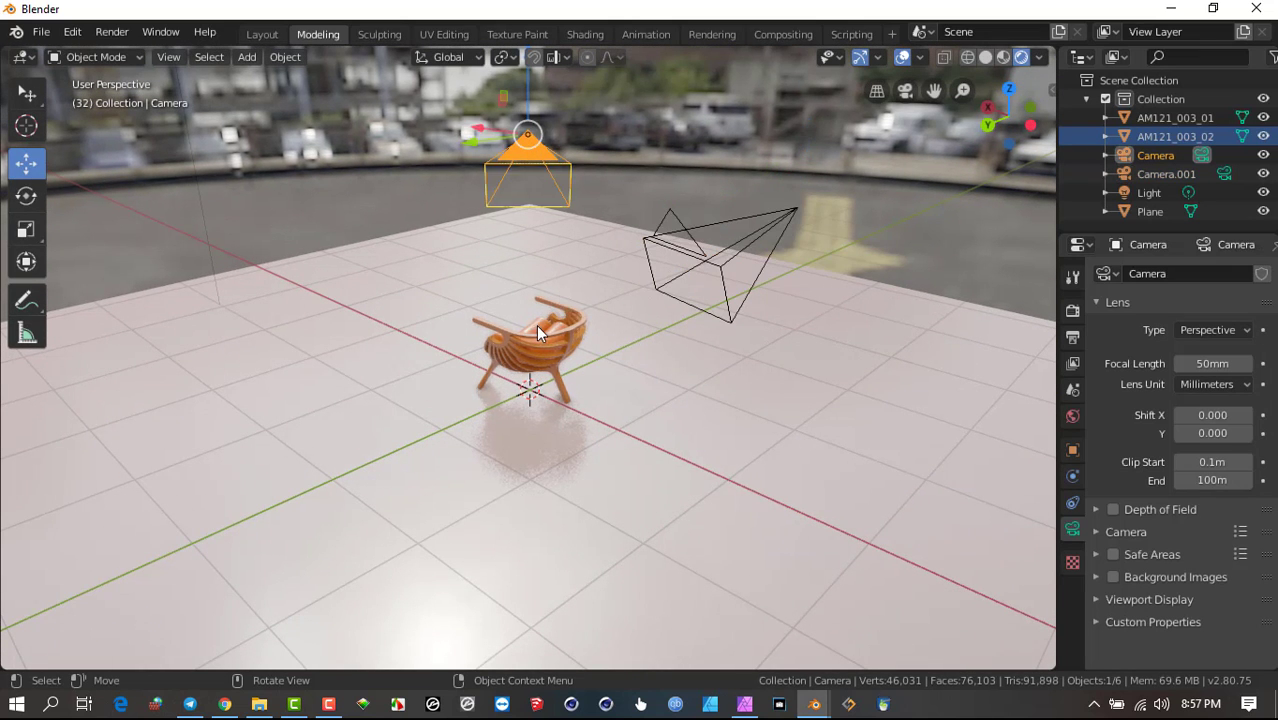
{"action": "middle_click_drag", "start_coordinate": [536, 324], "coordinate": [603, 308]}
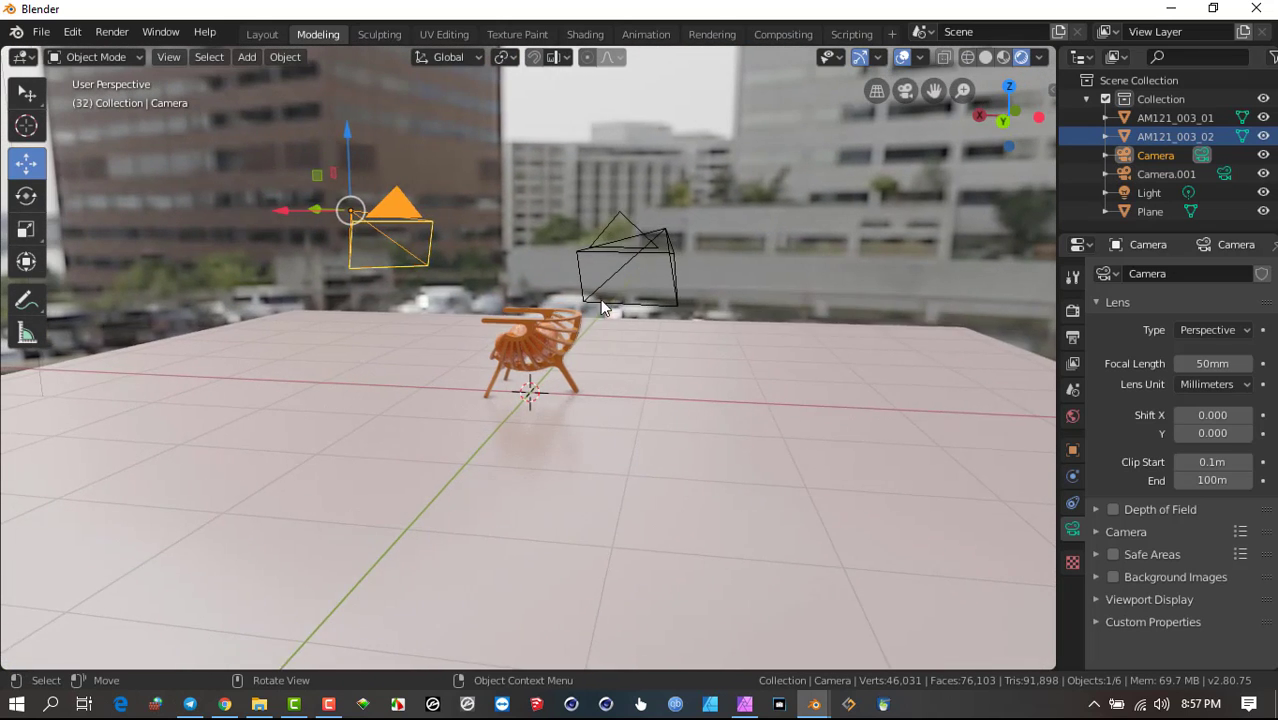
{"action": "scroll", "coordinate": [540, 323], "scroll_direction": "up", "scroll_amount": 2}
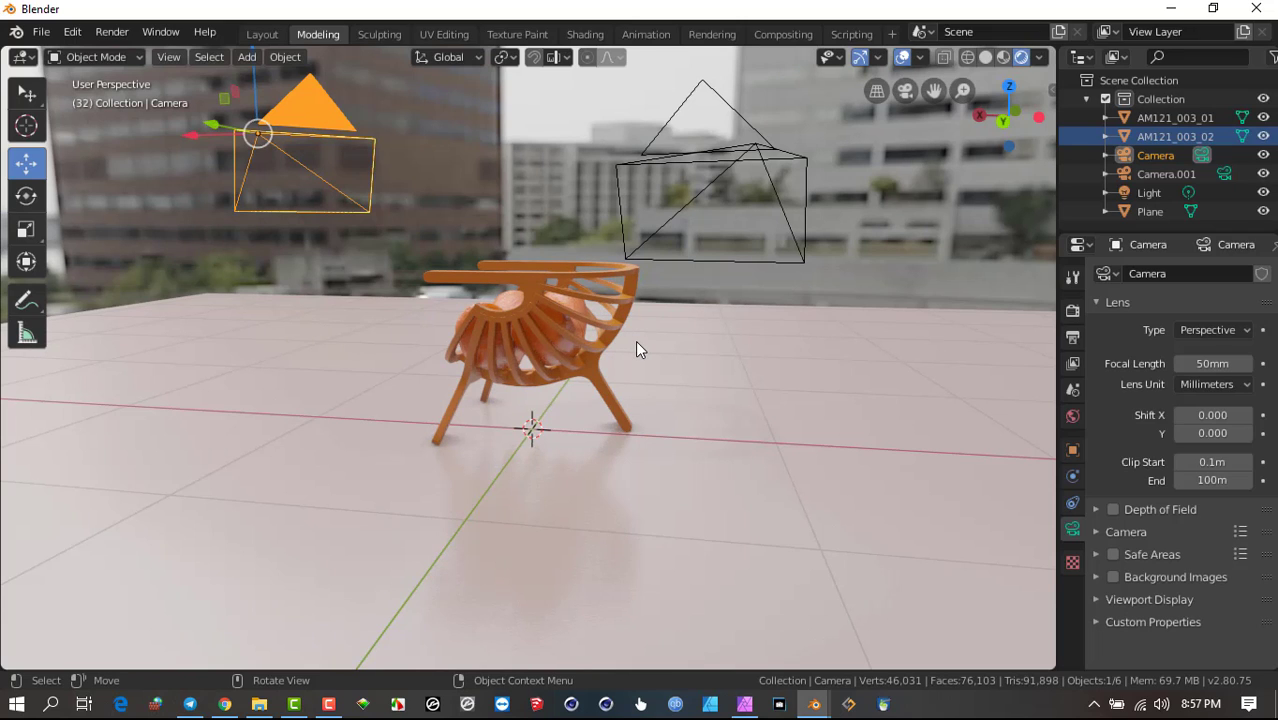
{"action": "key", "text": "ctrl"}
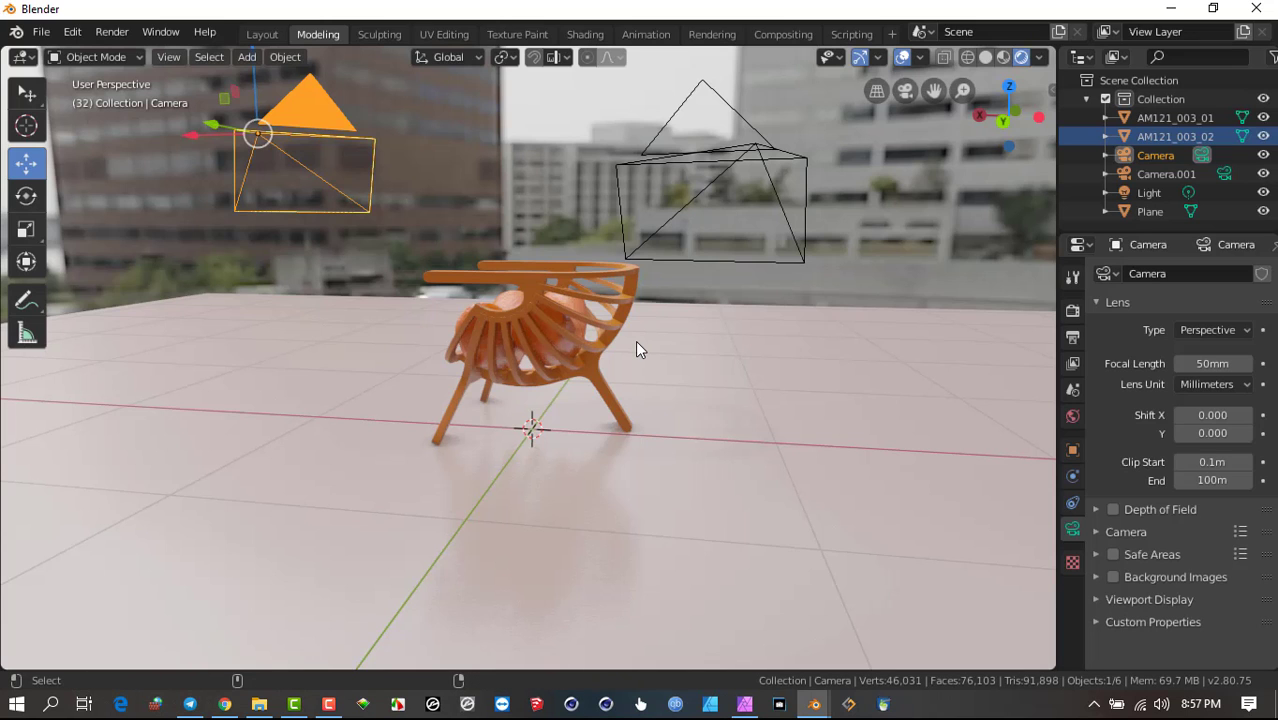
{"action": "key", "text": "KP_0"}
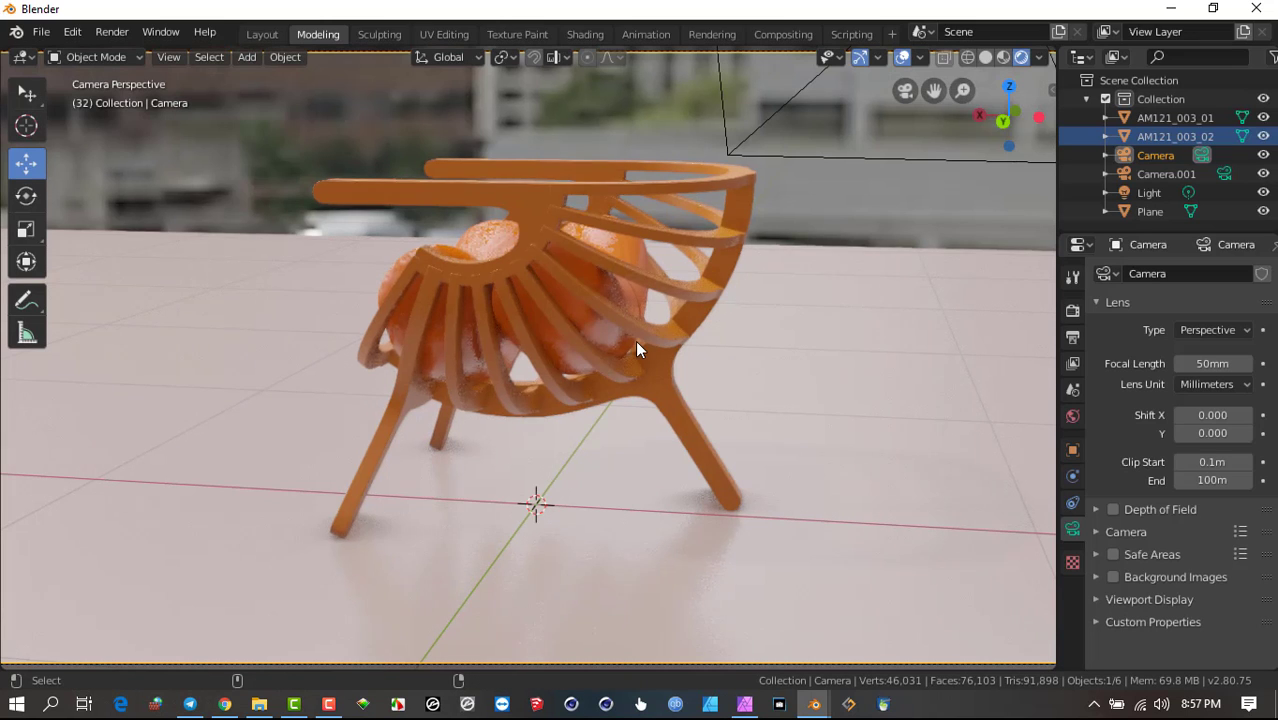
{"action": "scroll", "coordinate": [621, 348], "scroll_direction": "down", "scroll_amount": 4}
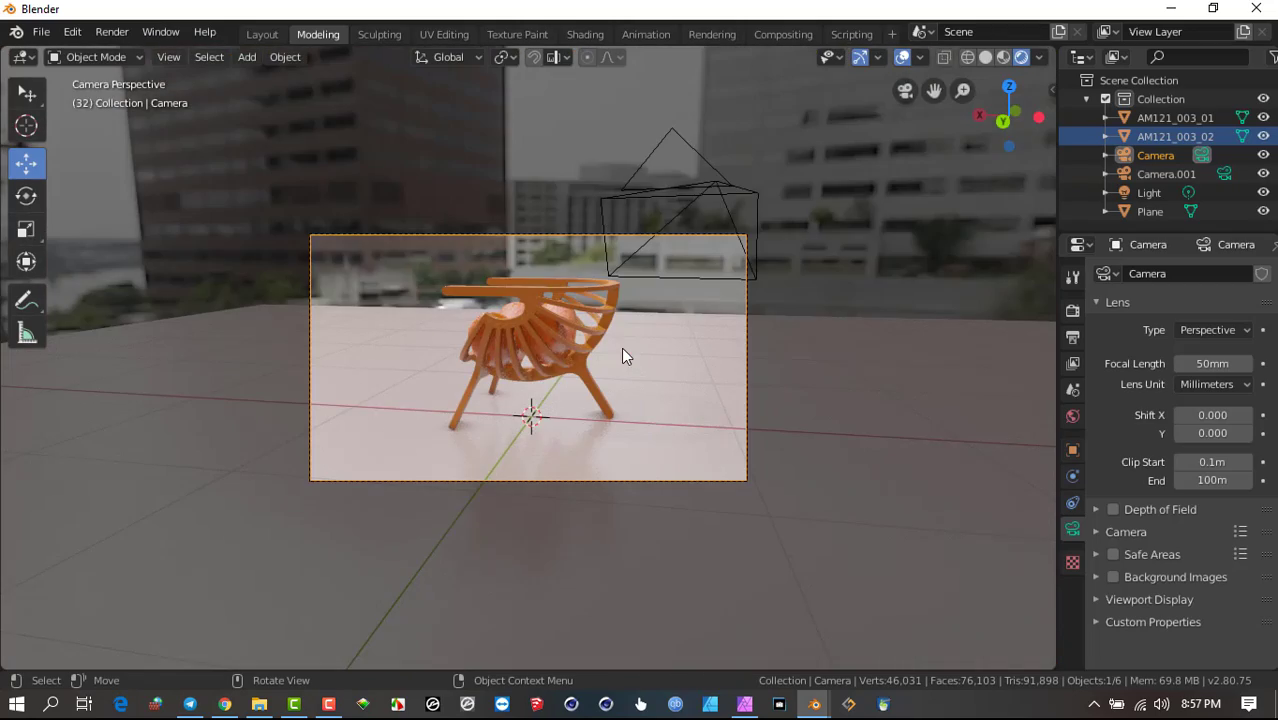
- Align the original camera to a slightly angled front view of the chair
{"action": "middle_click_drag", "start_coordinate": [621, 348], "coordinate": [531, 164]}
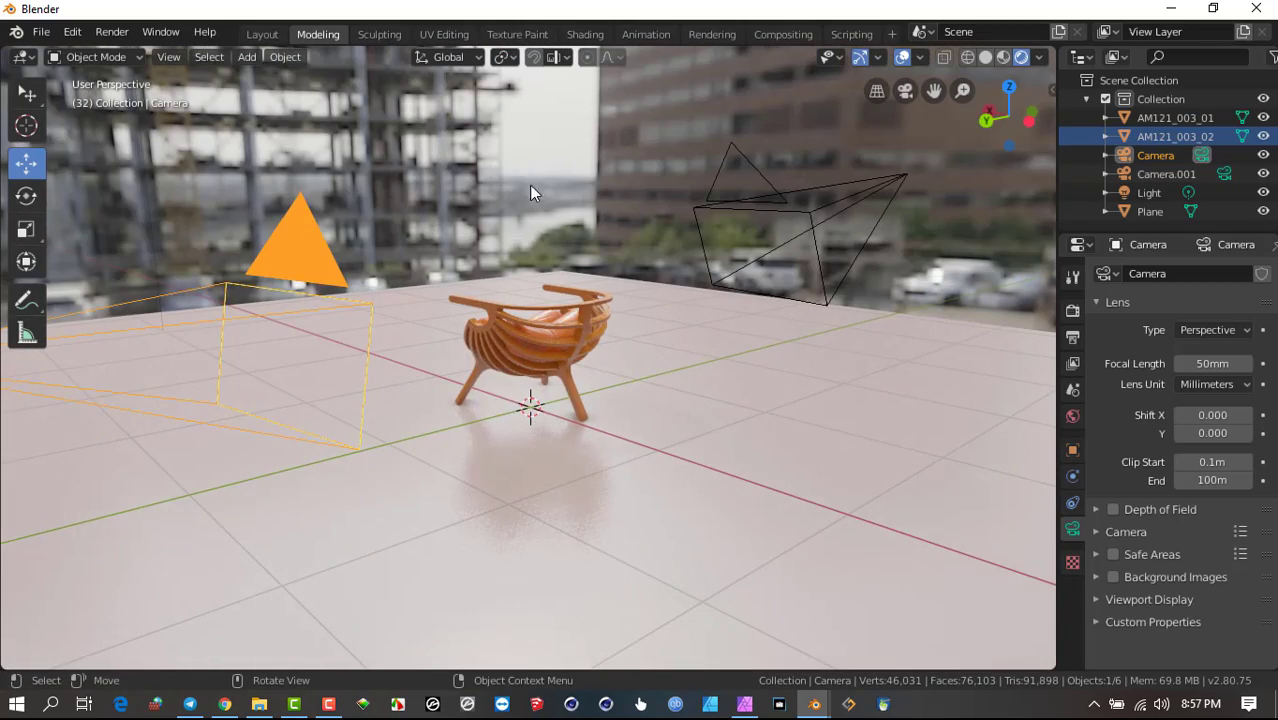
{"action": "middle_click_drag", "start_coordinate": [320, 314], "coordinate": [756, 305]}
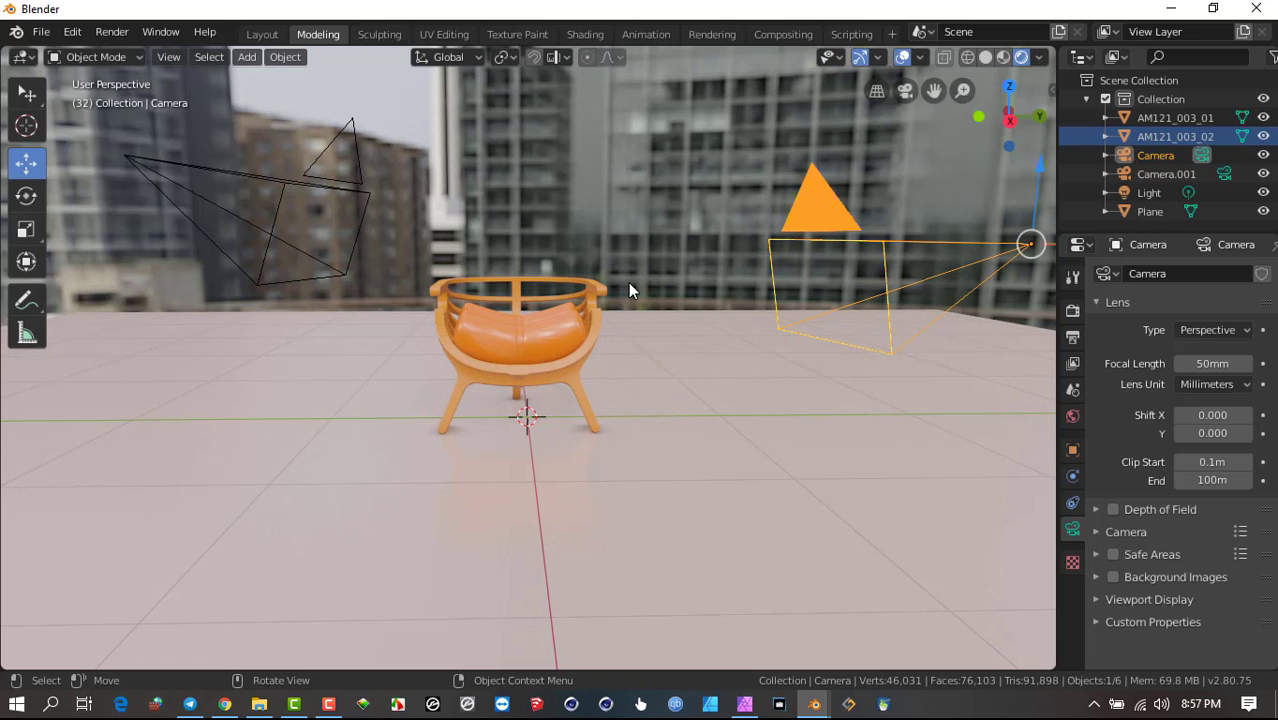
{"action": "middle_click_drag", "start_coordinate": [508, 298], "coordinate": [523, 297]}
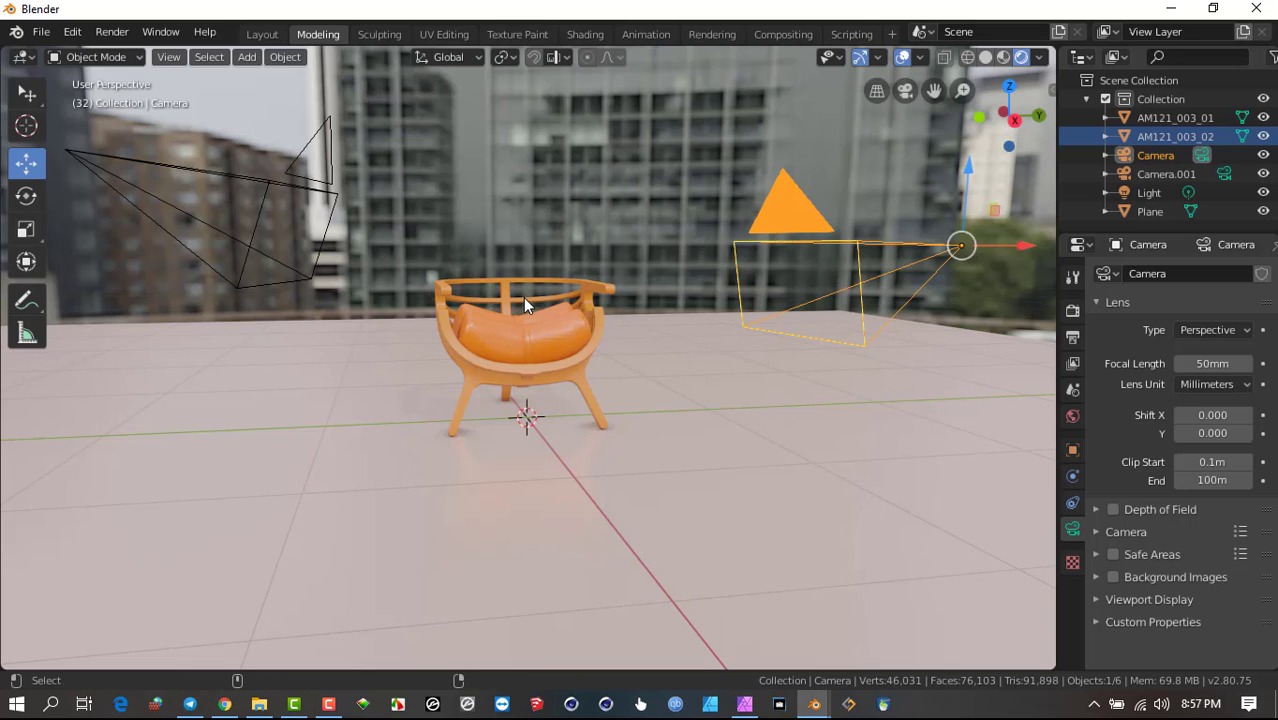
{"action": "key", "text": "KP_0"}
{"action": "middle_click_drag", "start_coordinate": [528, 291], "coordinate": [681, 209]}
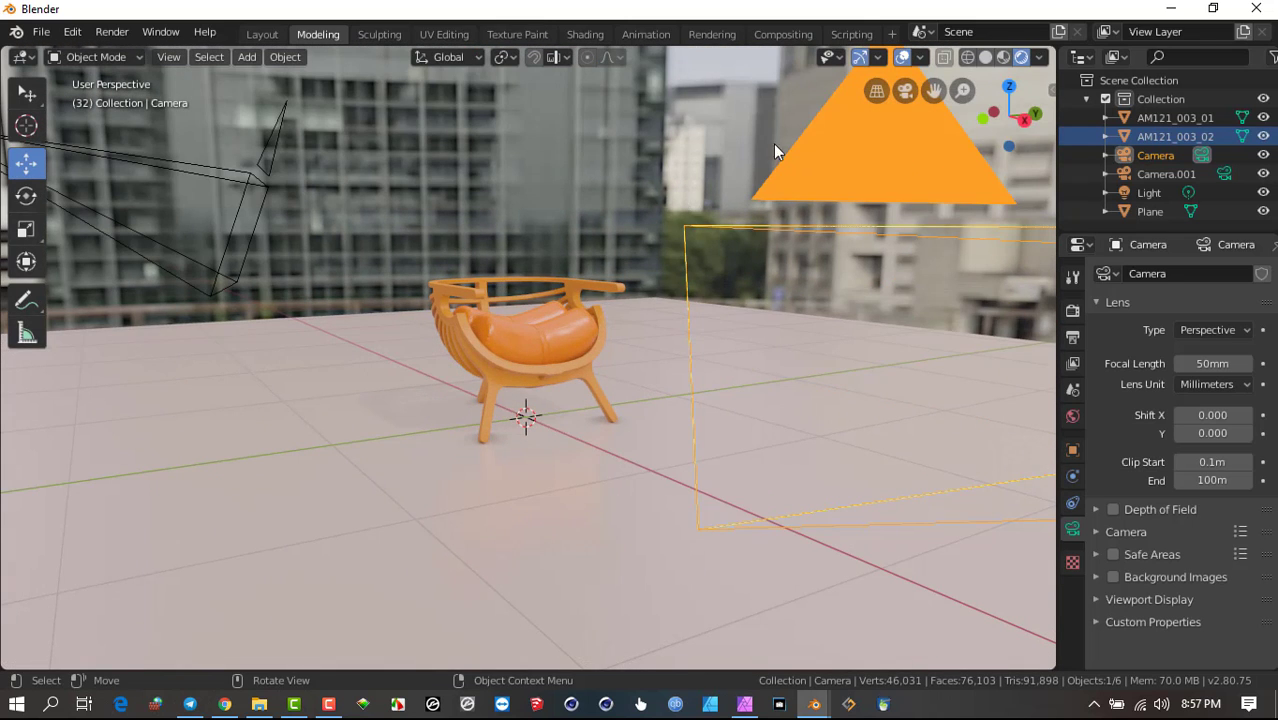
- Rename the newly added second camera as CAM2
{"action": "middle_click_drag", "start_coordinate": [830, 194], "coordinate": [298, 335]}
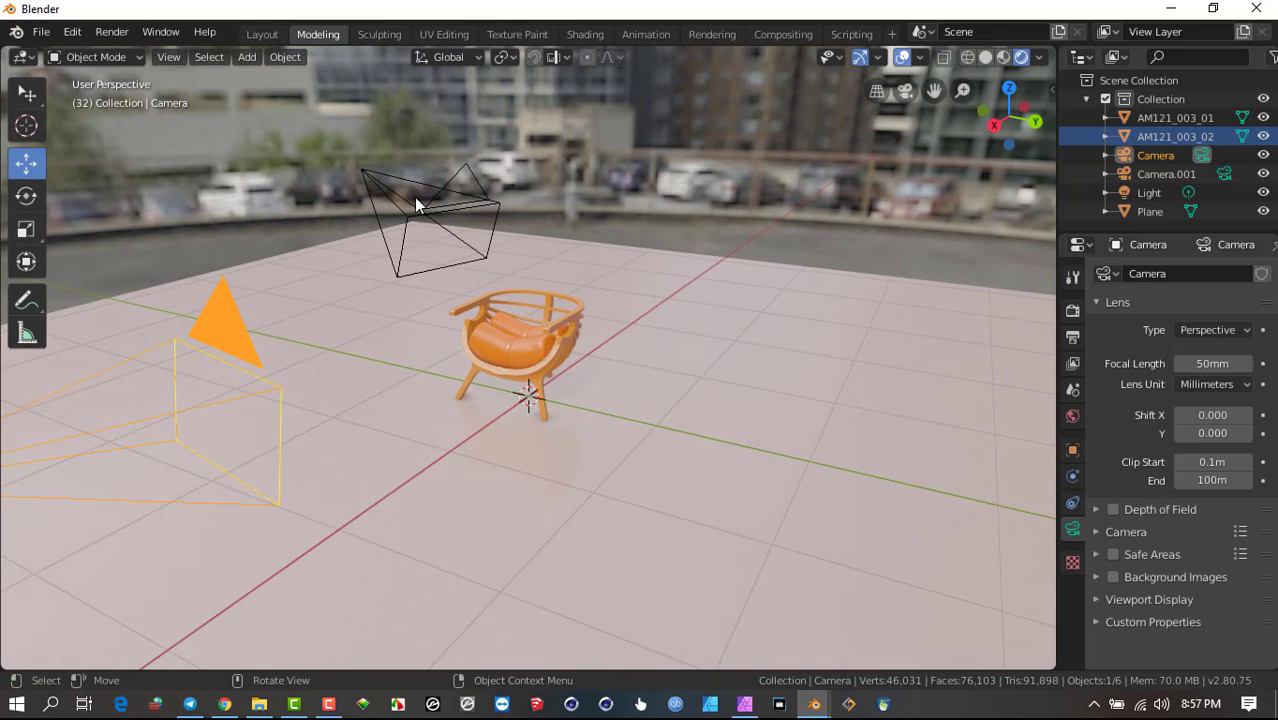
{"action": "left_click", "coordinate": [474, 182]}
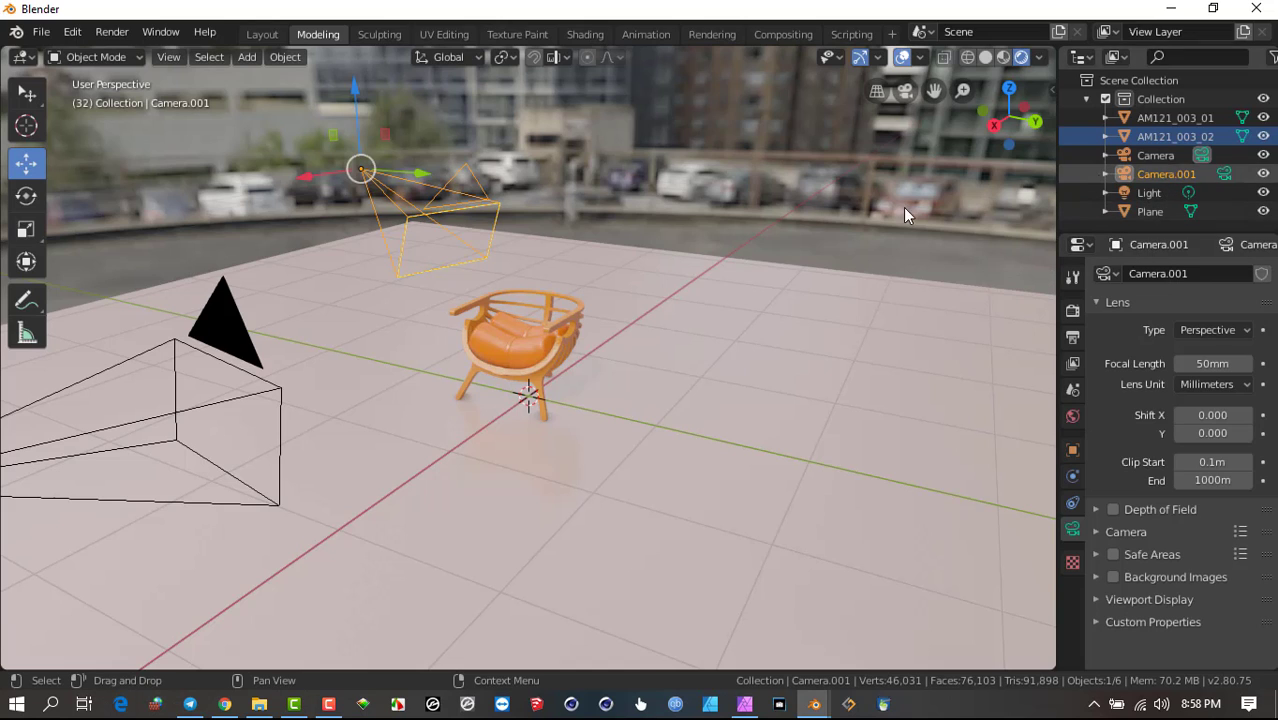
{"action": "left_click", "coordinate": [1160, 177]}
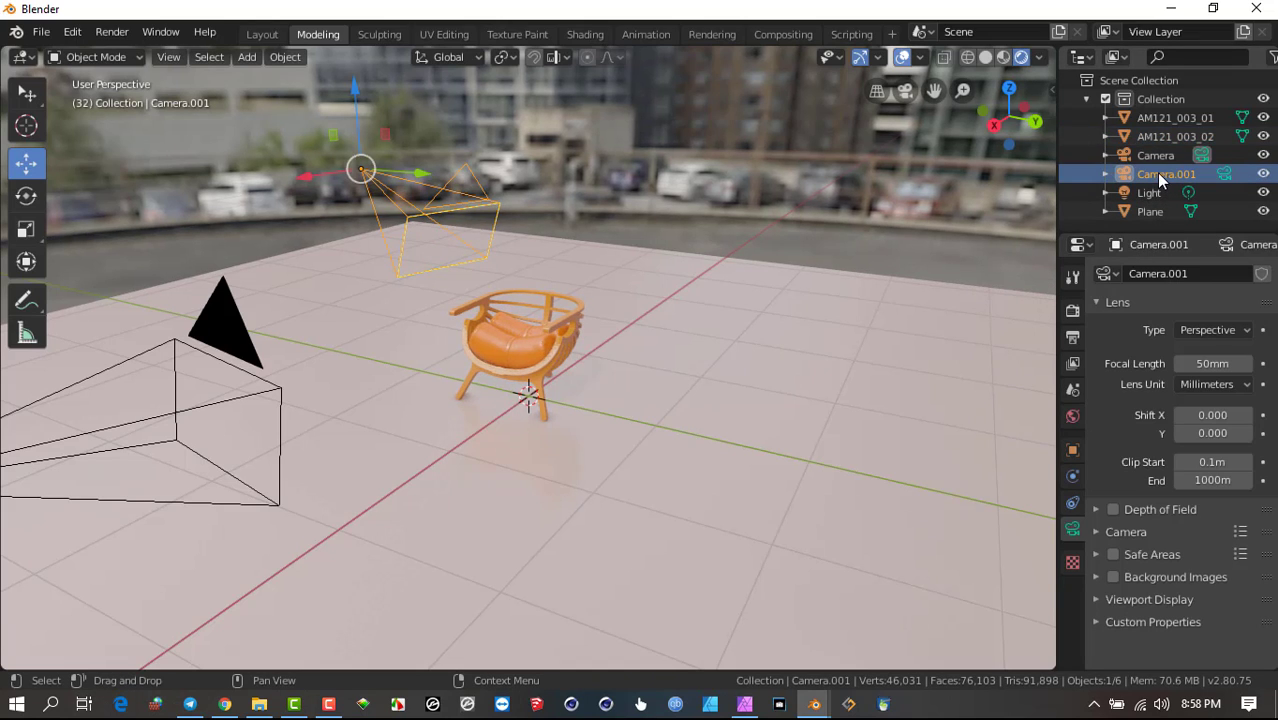
{"action": "double_click", "coordinate": [1157, 173]}
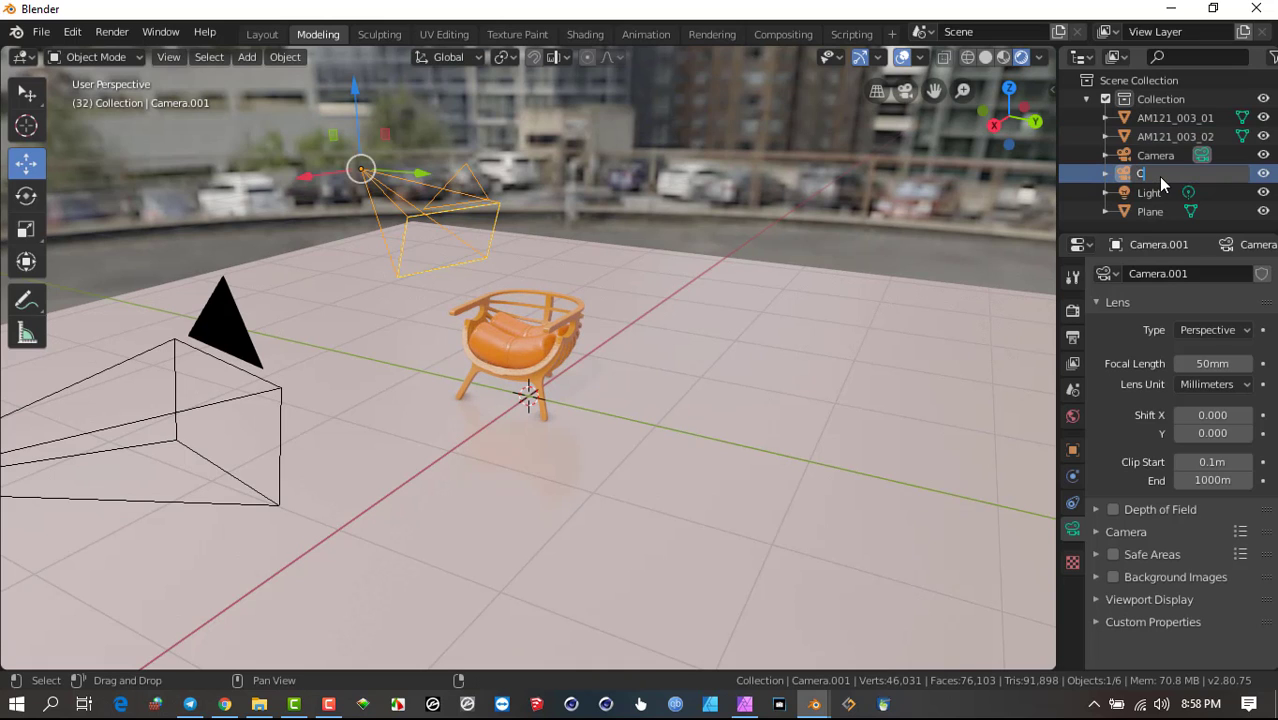
{"action": "type", "text": "CAM2"}
{"action": "key", "text": "Return"}
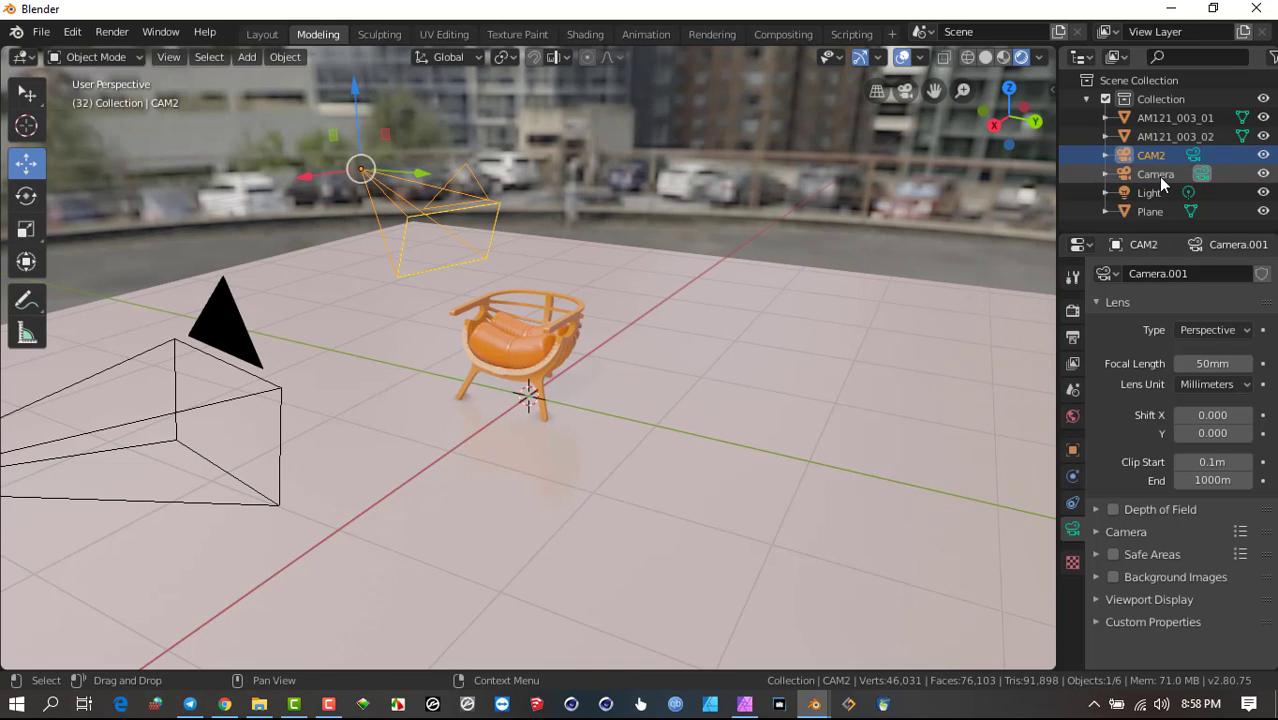
- Rename the original camera as CAM1
{"action": "left_click", "coordinate": [233, 325]}
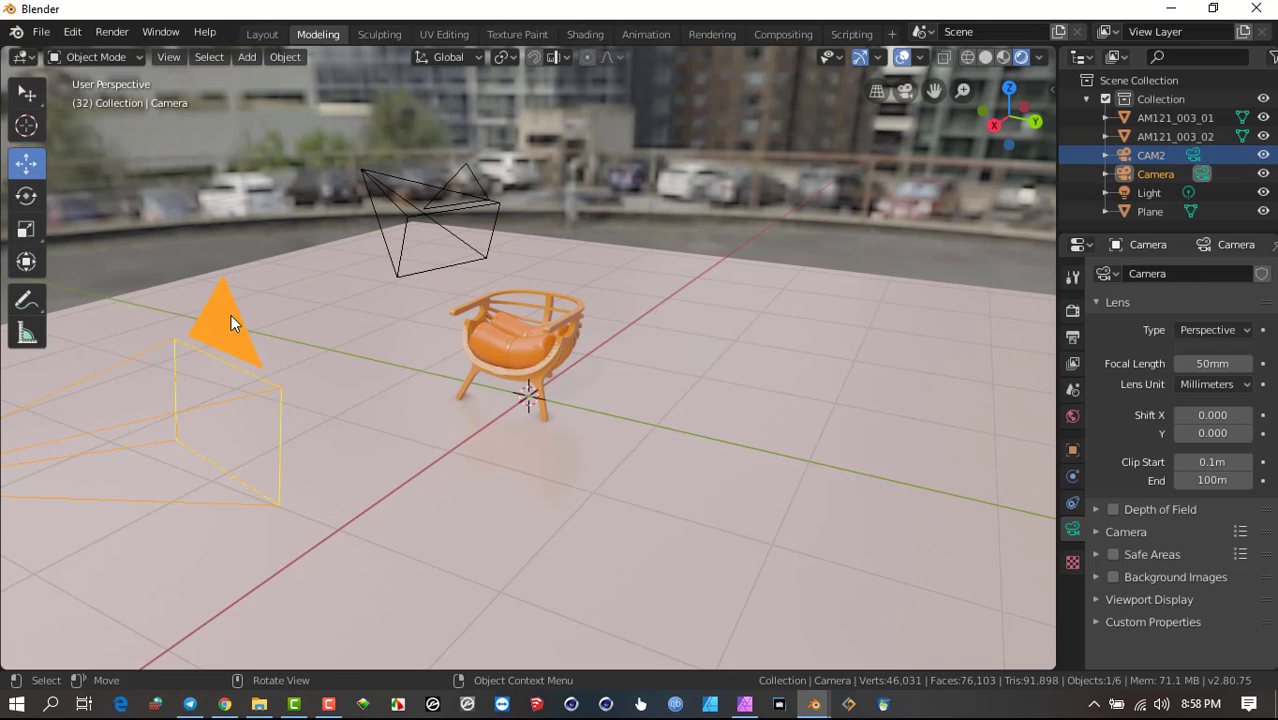
{"action": "left_click", "coordinate": [1160, 174]}
{"action": "double_click", "coordinate": [1160, 174]}
{"action": "type", "text": "C"}
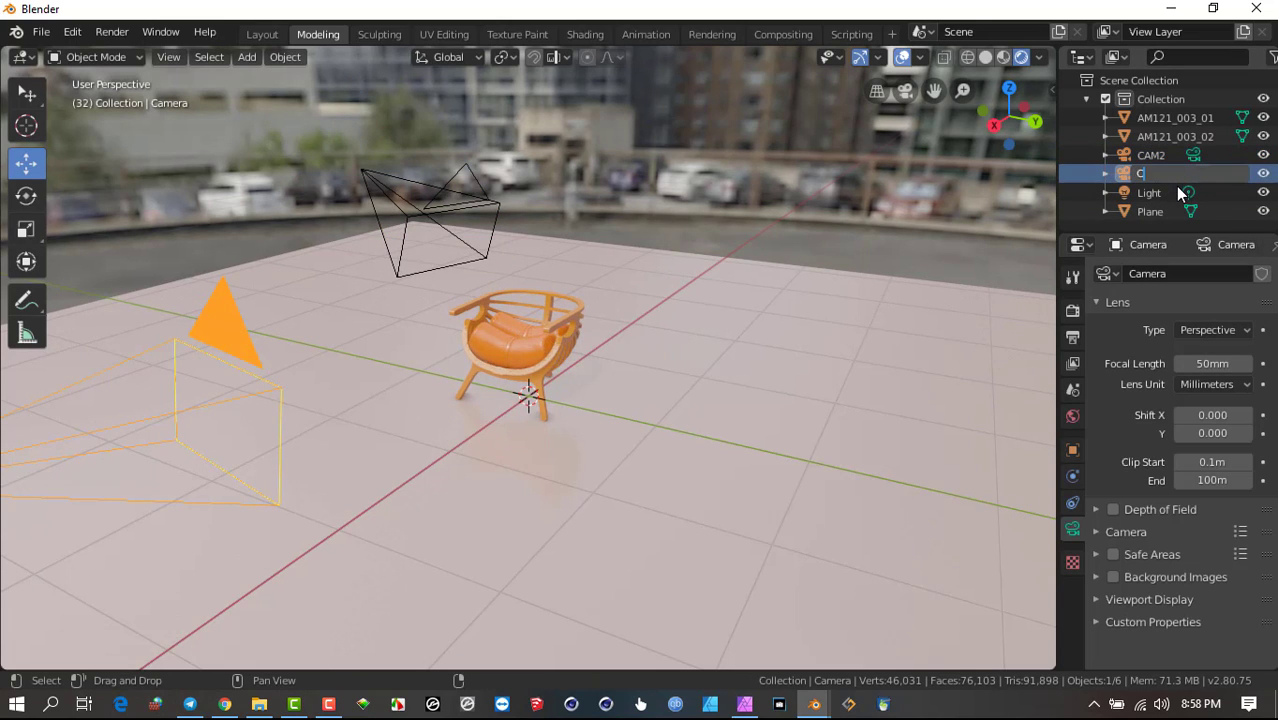
{"action": "type", "text": "AM1"}
{"action": "key", "text": "Return"}
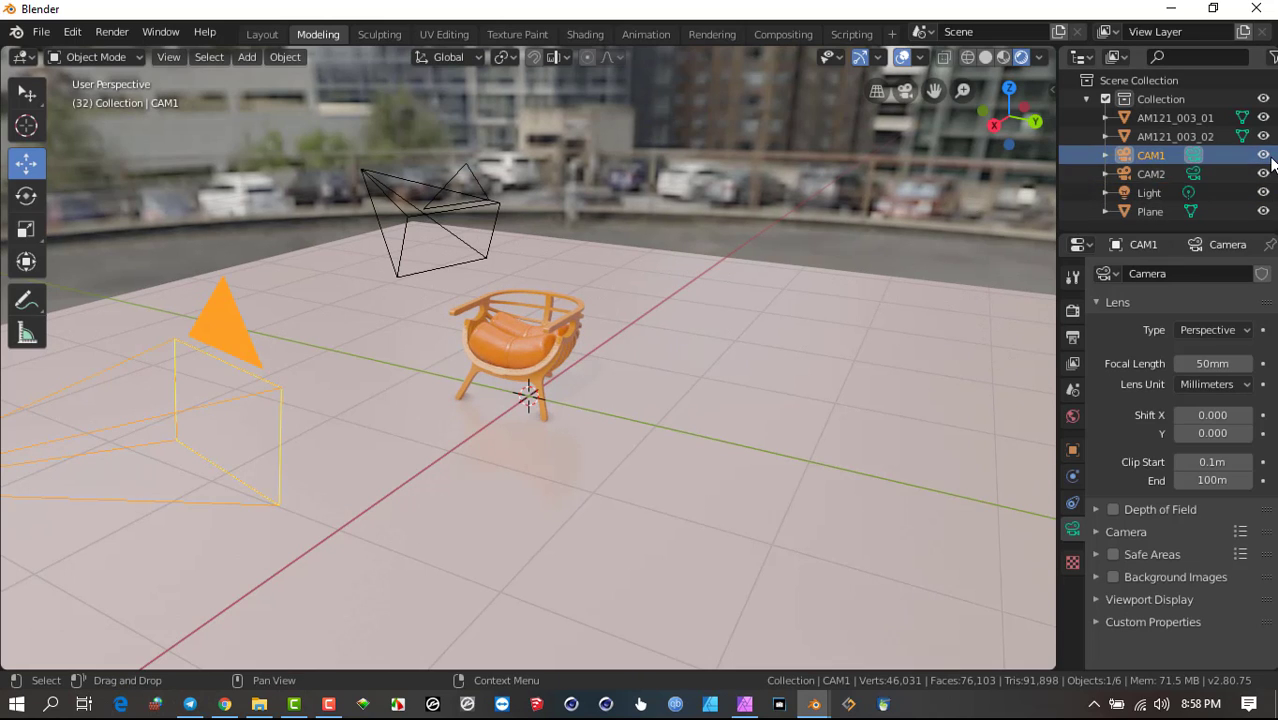
- Deselect everything, then hide and reshow CAM2 to identify which camera it is in the scene
{"action": "key", "text": "alt+a"}
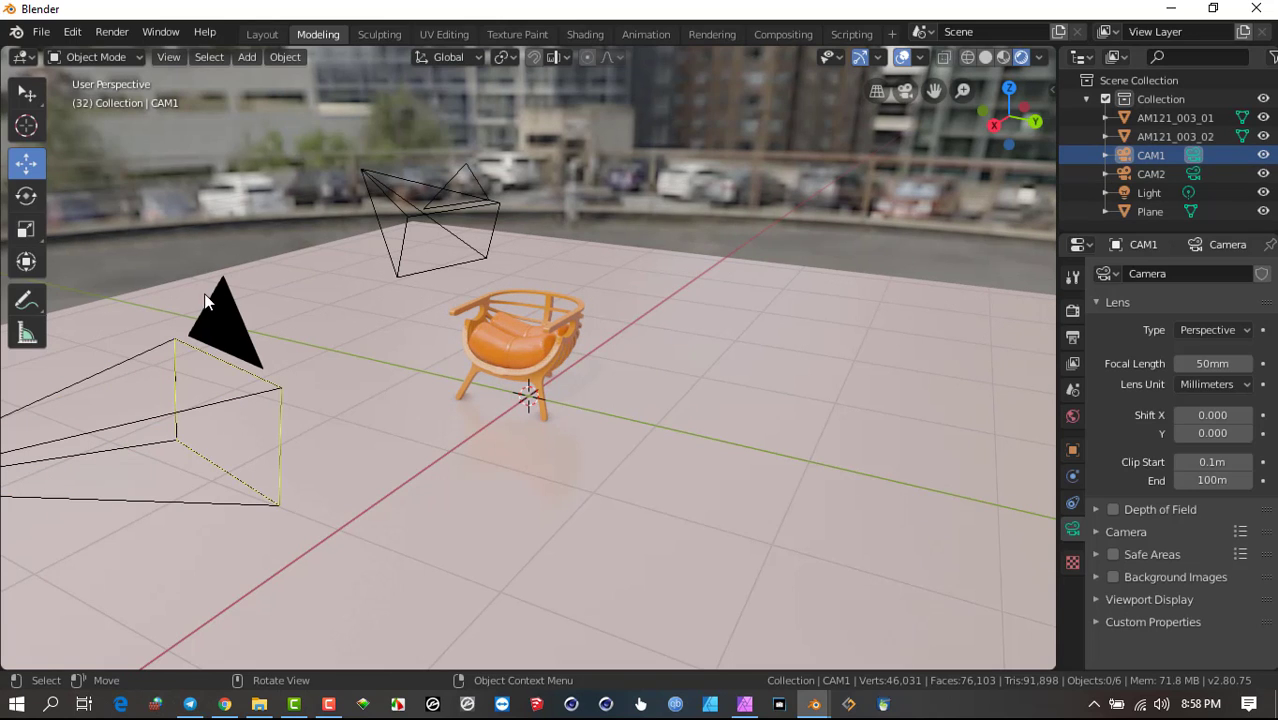
{"action": "left_click", "coordinate": [1263, 174]}
{"action": "left_click", "coordinate": [1264, 175]}
{"action": "middle_click_drag", "start_coordinate": [477, 261], "coordinate": [279, 300]}
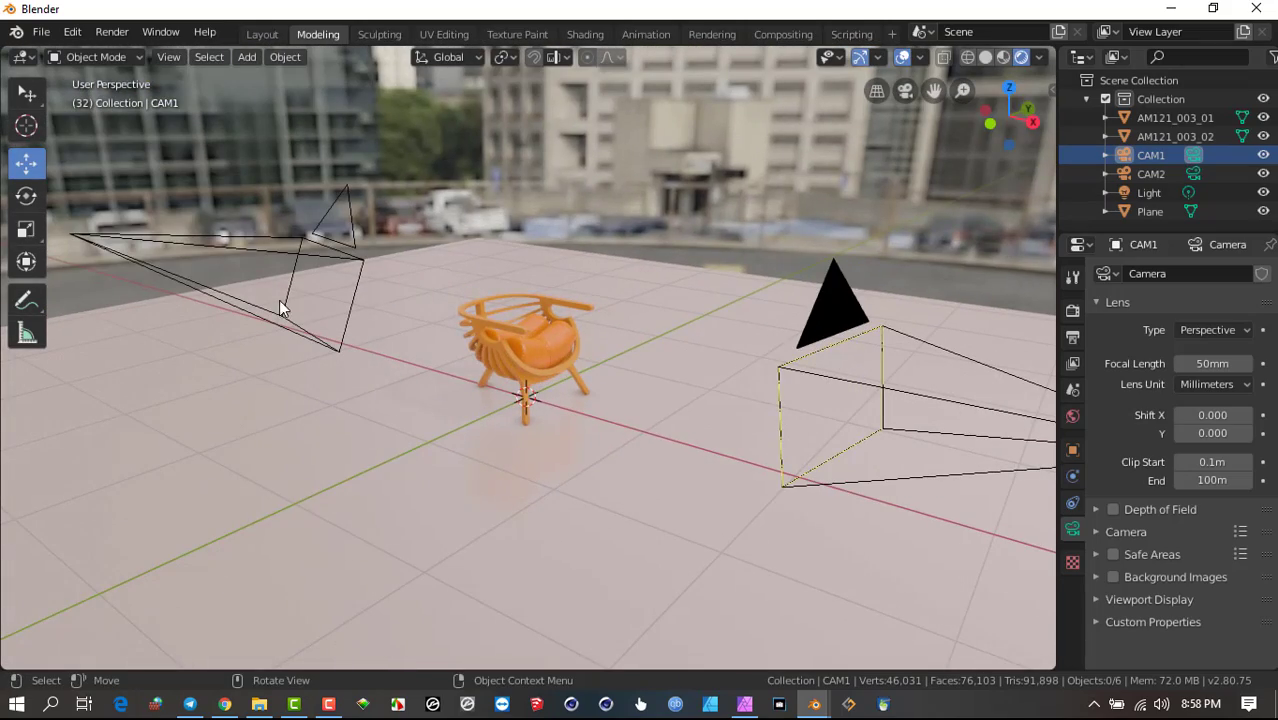
{"action": "middle_click_drag", "start_coordinate": [537, 290], "coordinate": [310, 276]}
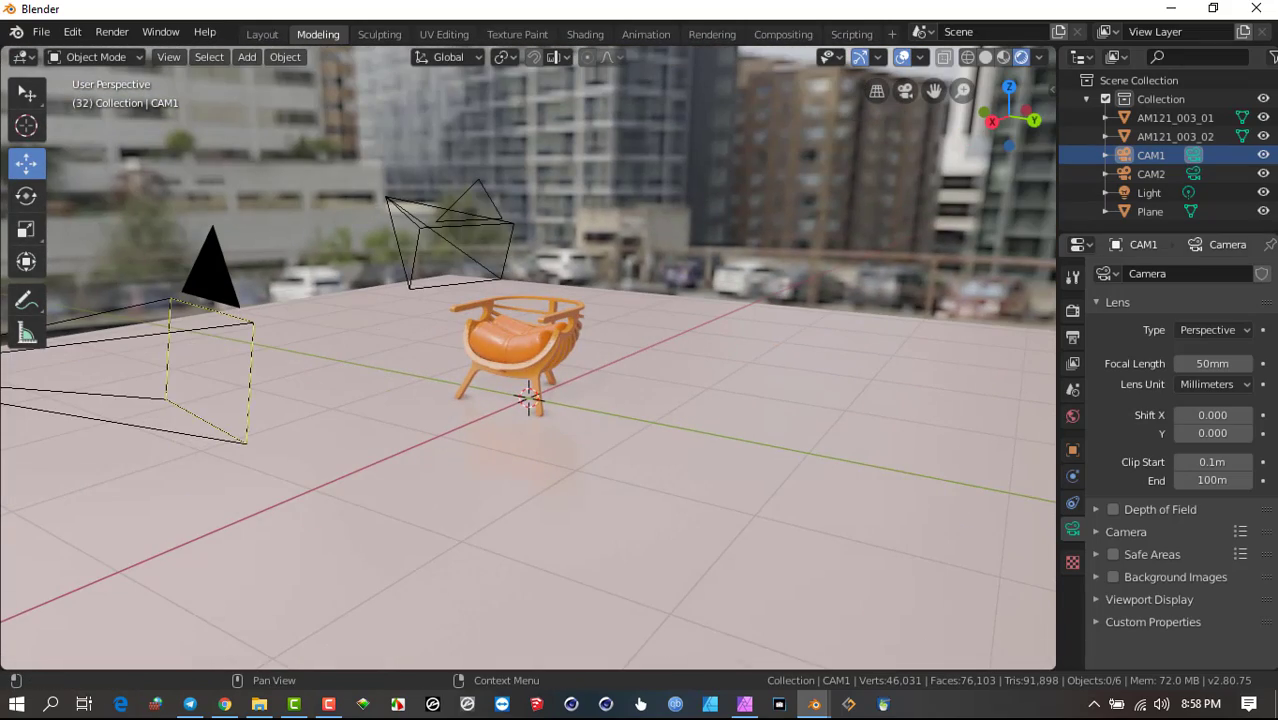
{"action": "left_click", "coordinate": [1263, 175]}
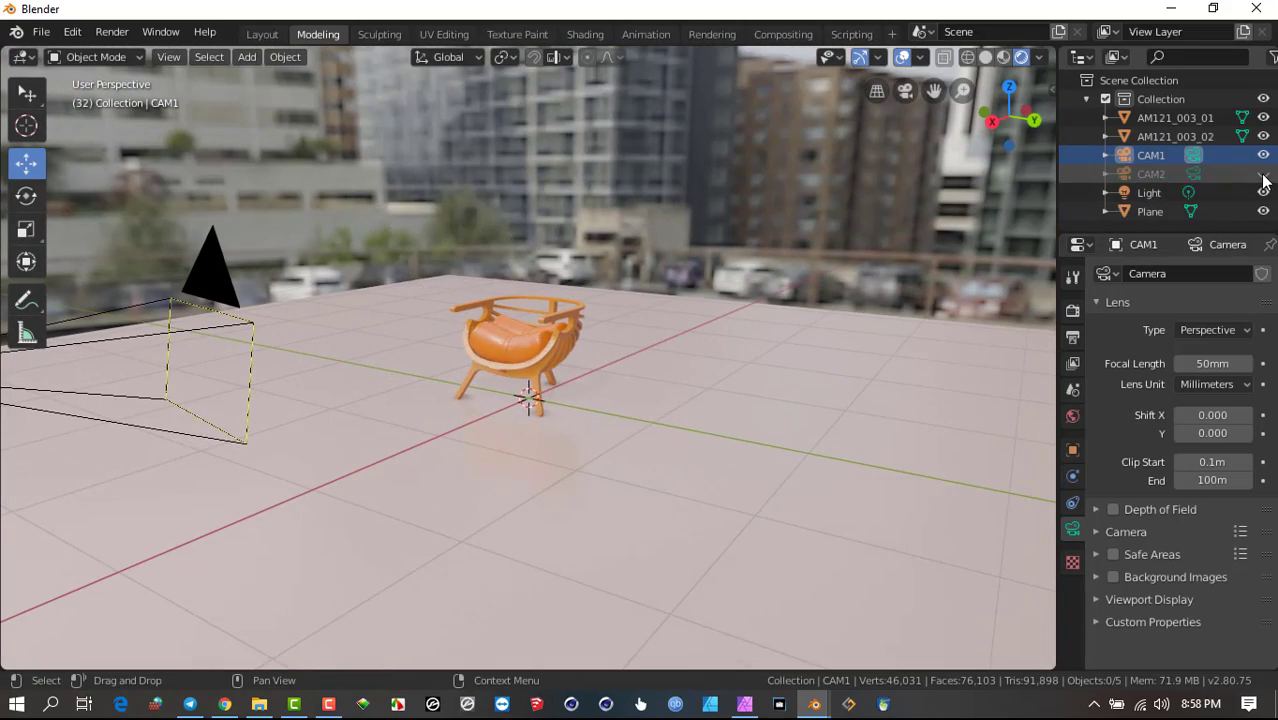
{"action": "left_click", "coordinate": [1263, 175]}
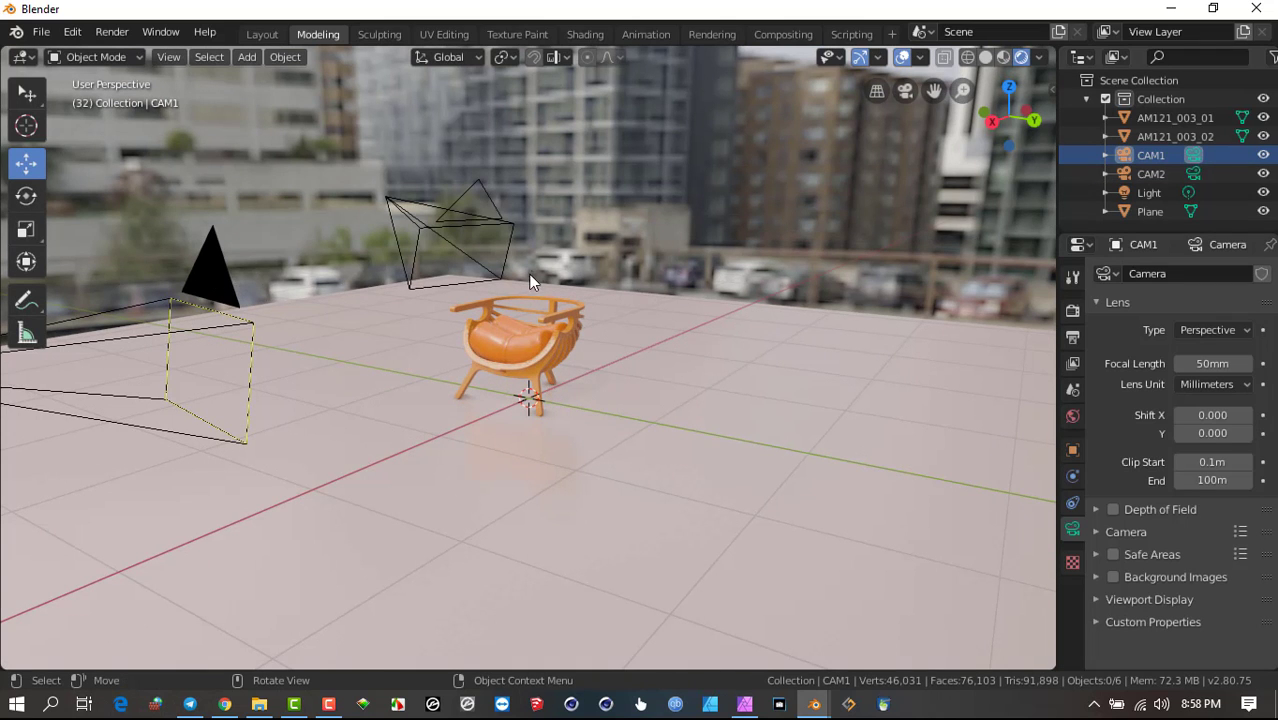
{"action": "middle_click_drag", "start_coordinate": [468, 322], "coordinate": [402, 342]}
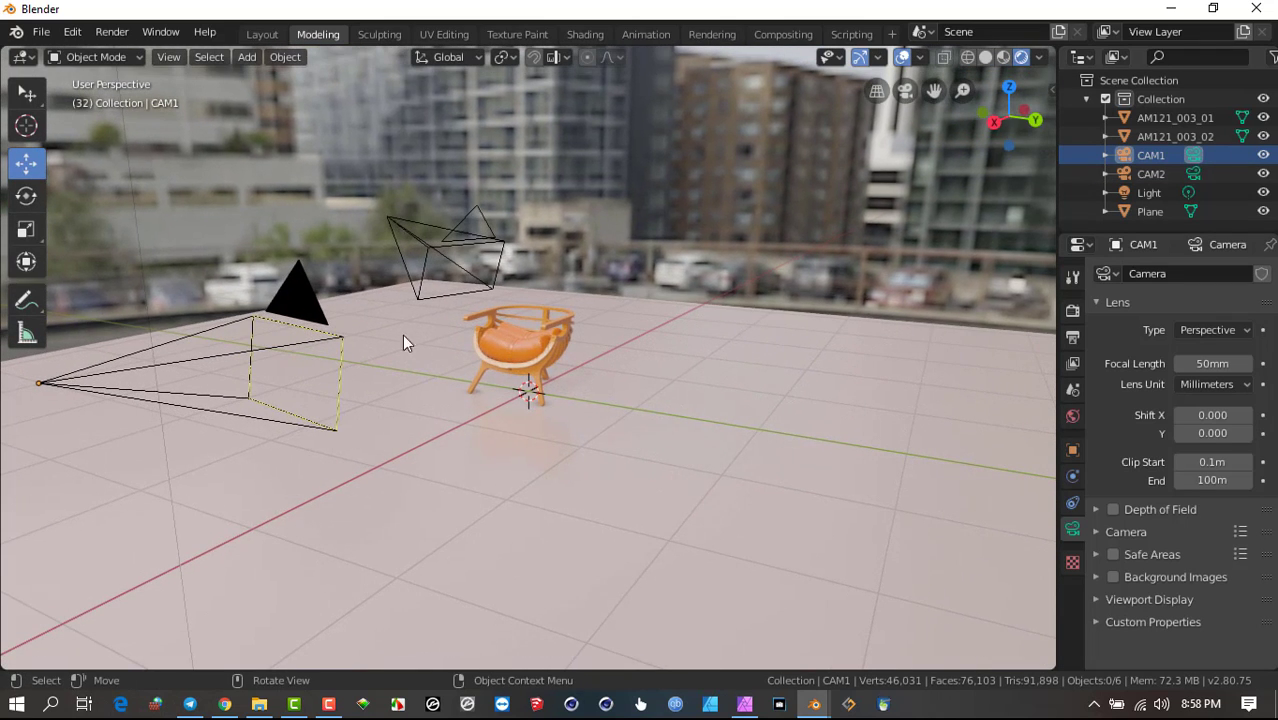
- Set CAM2 as the scene's active camera and check the chair through its view
{"action": "left_click", "coordinate": [303, 318]}
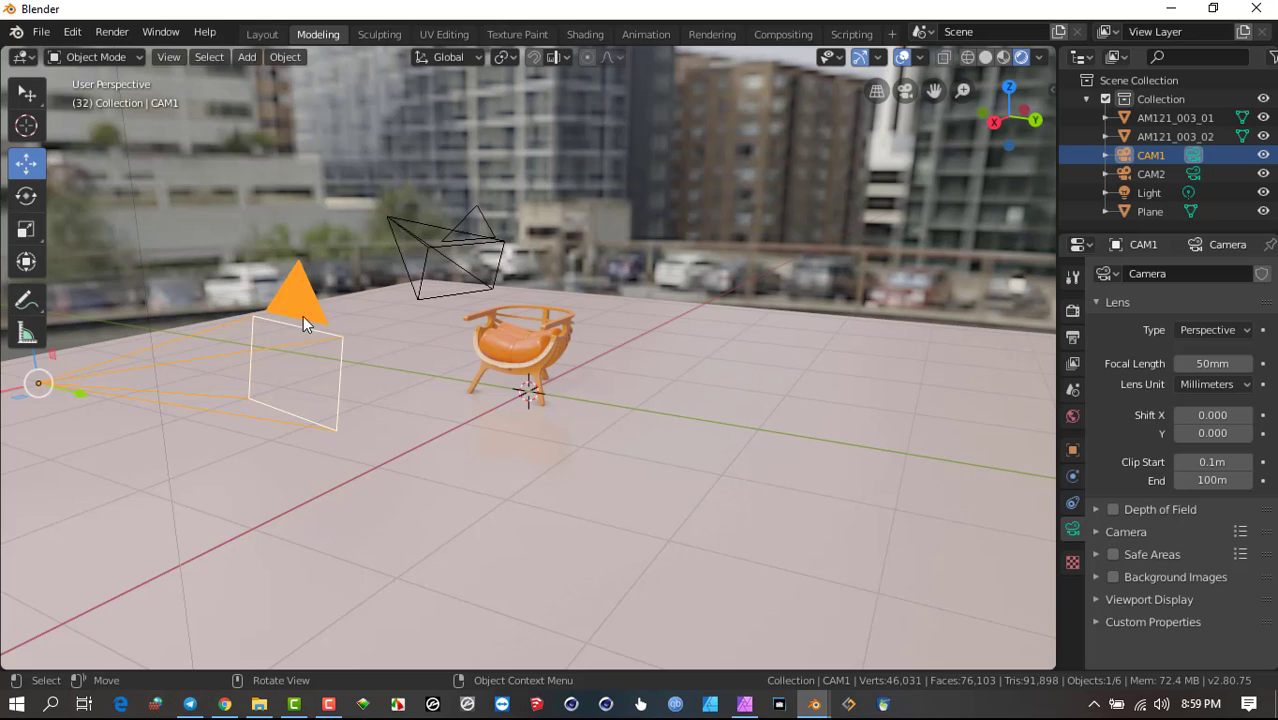
{"action": "left_click", "coordinate": [467, 219]}
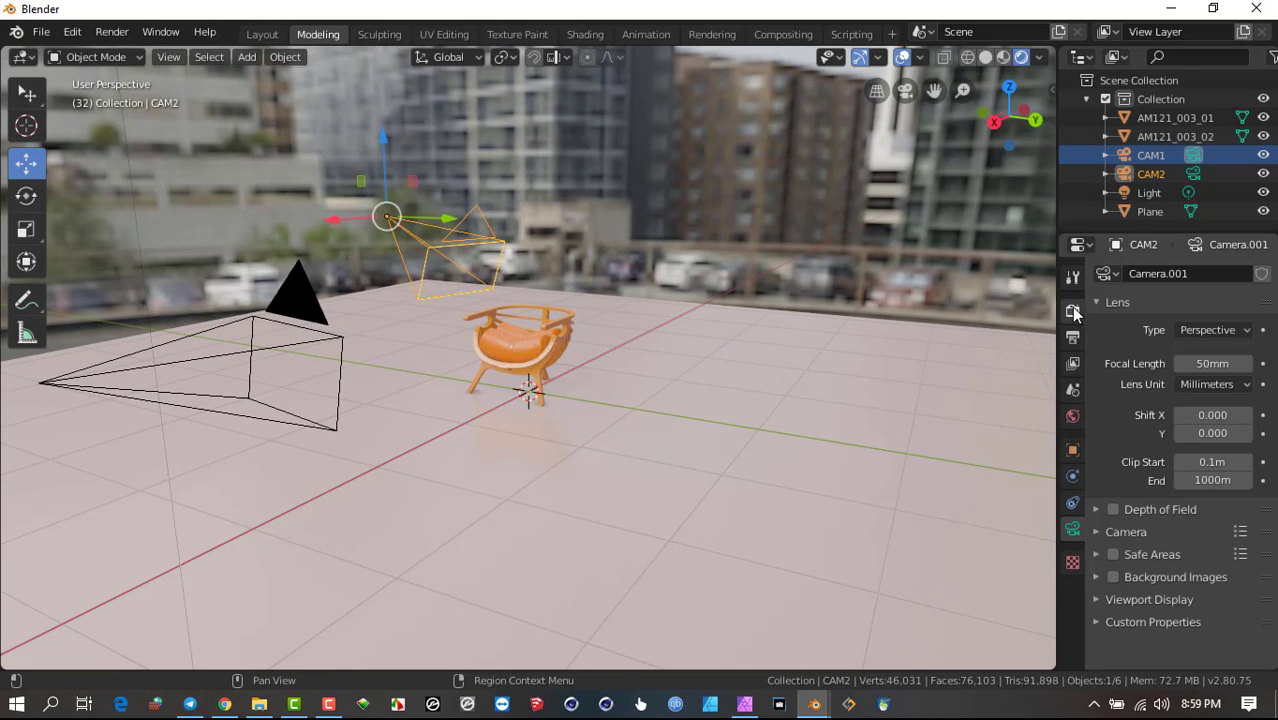
{"action": "left_click", "coordinate": [1072, 391]}
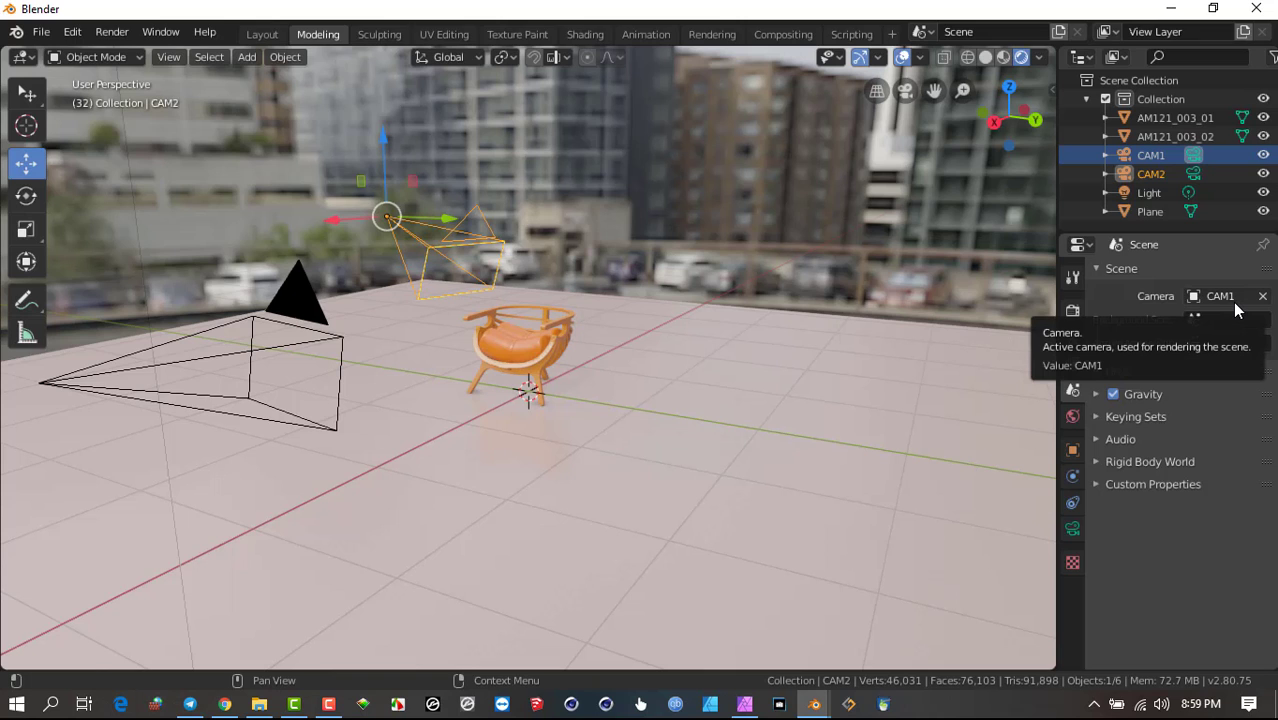
{"action": "left_click", "coordinate": [1262, 156]}
{"action": "left_click", "coordinate": [1261, 156]}
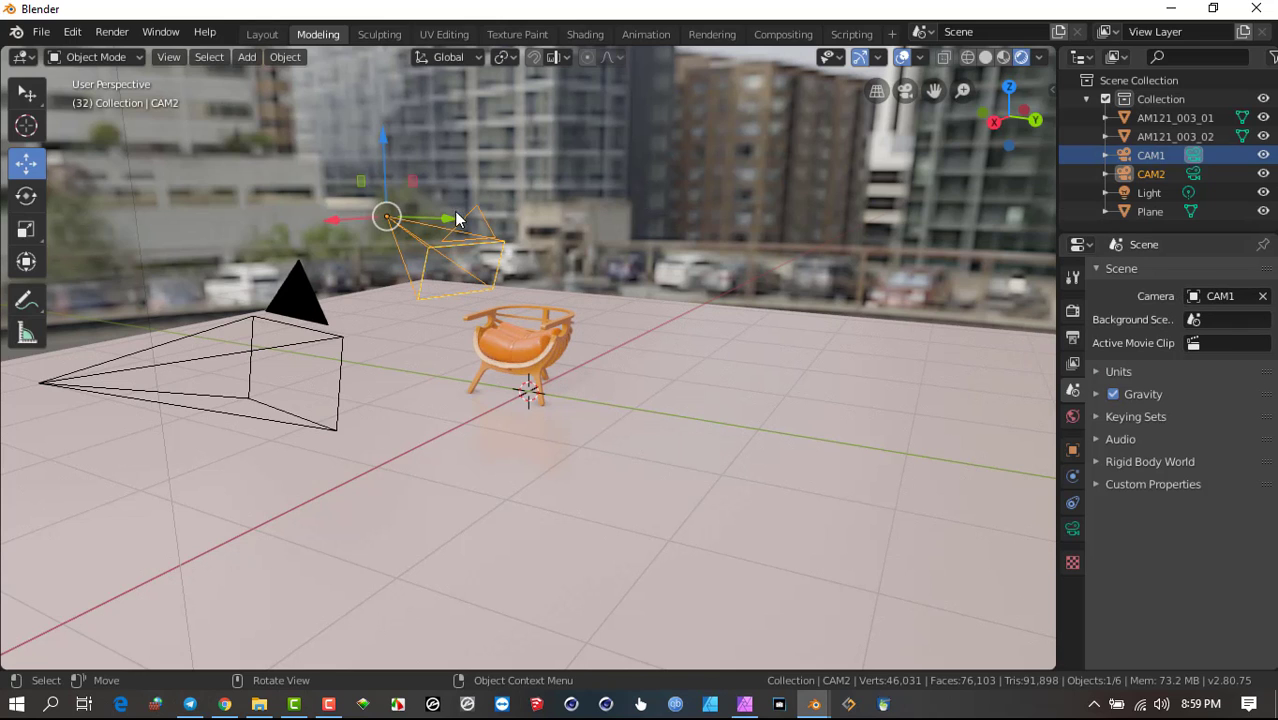
{"action": "left_click", "coordinate": [1243, 298]}
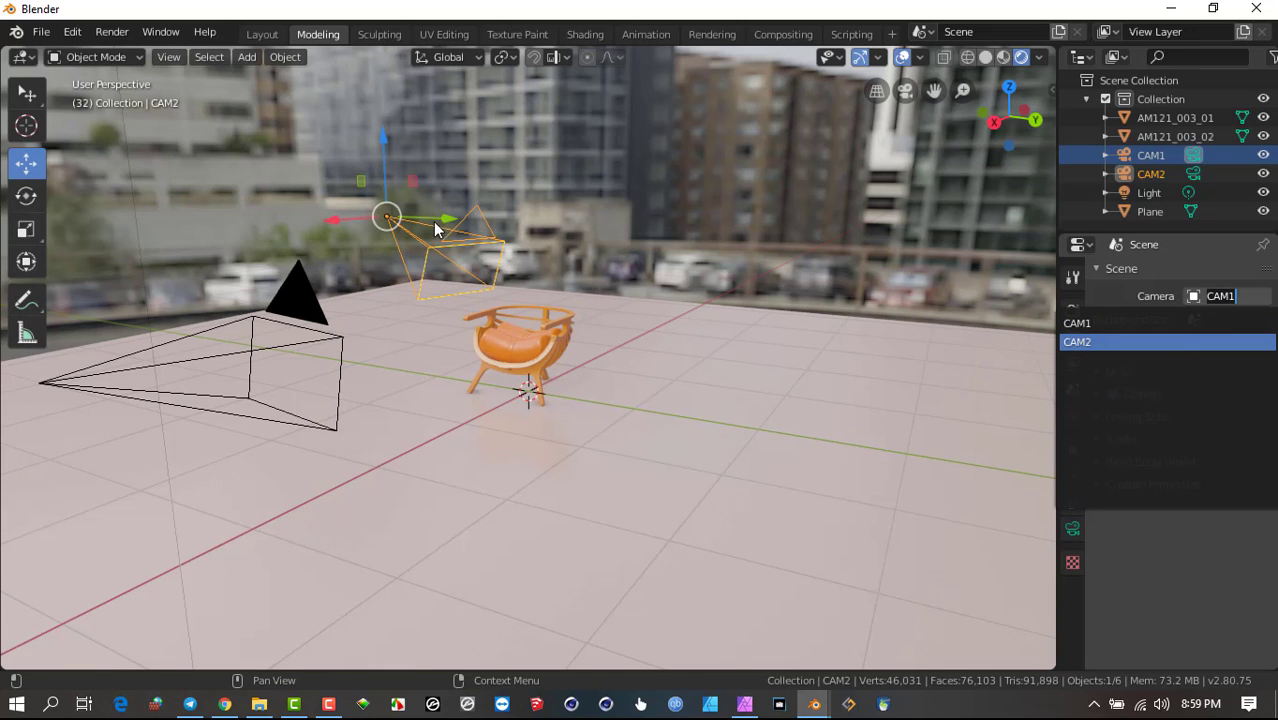
{"action": "left_click", "coordinate": [1092, 344]}
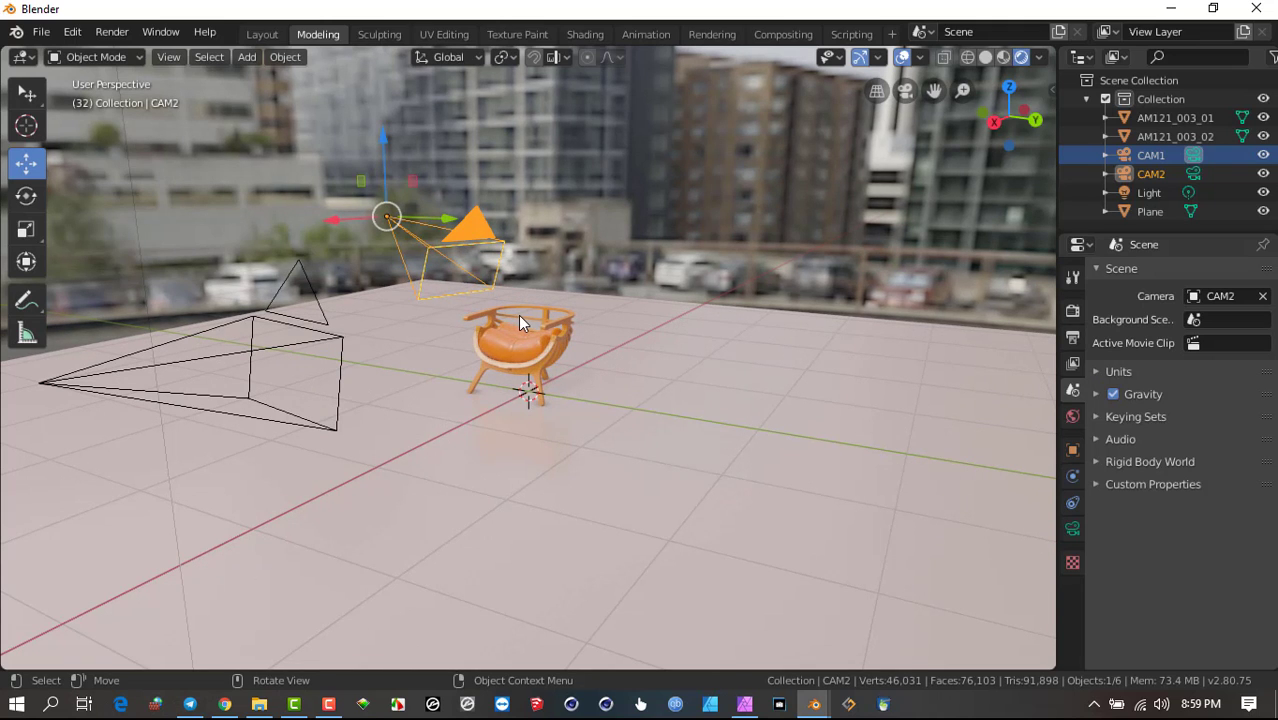
{"action": "key", "text": "KP_0"}
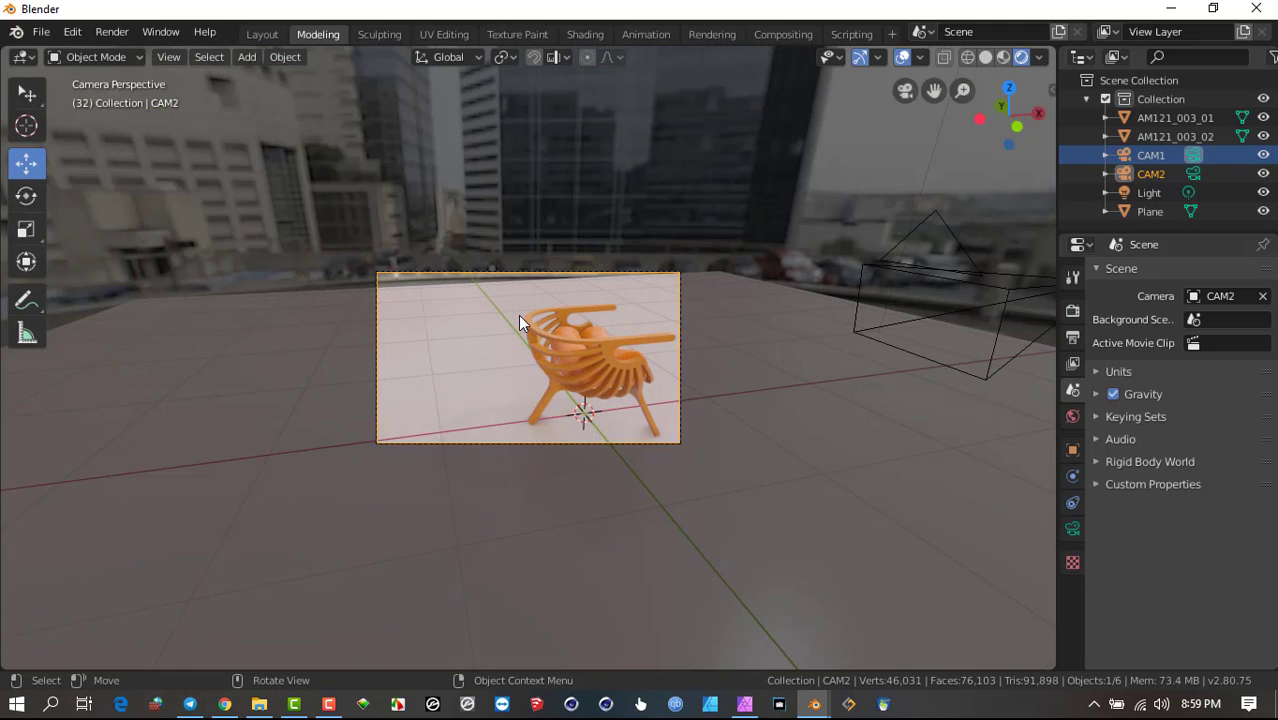
{"action": "key", "text": "KP_0"}
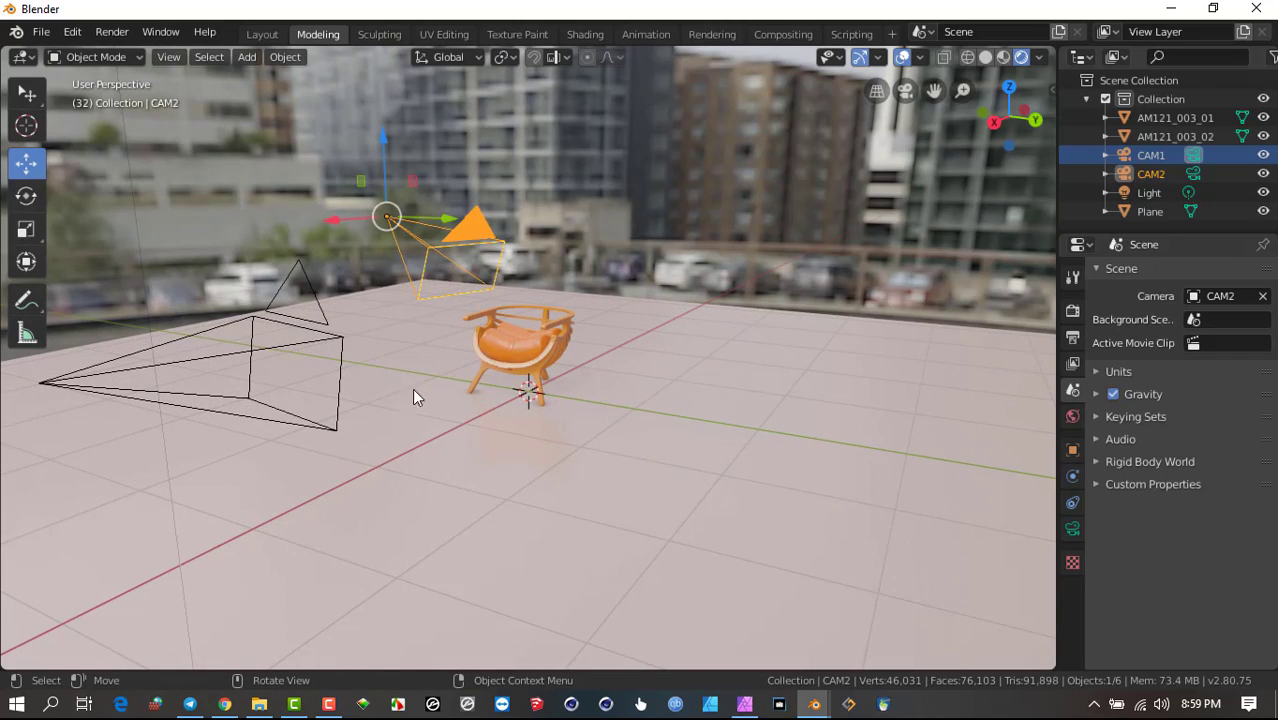
- Align CAM2 to an elevated view looking down on the chair
{"action": "middle_click_drag", "start_coordinate": [514, 404], "coordinate": [297, 483]}
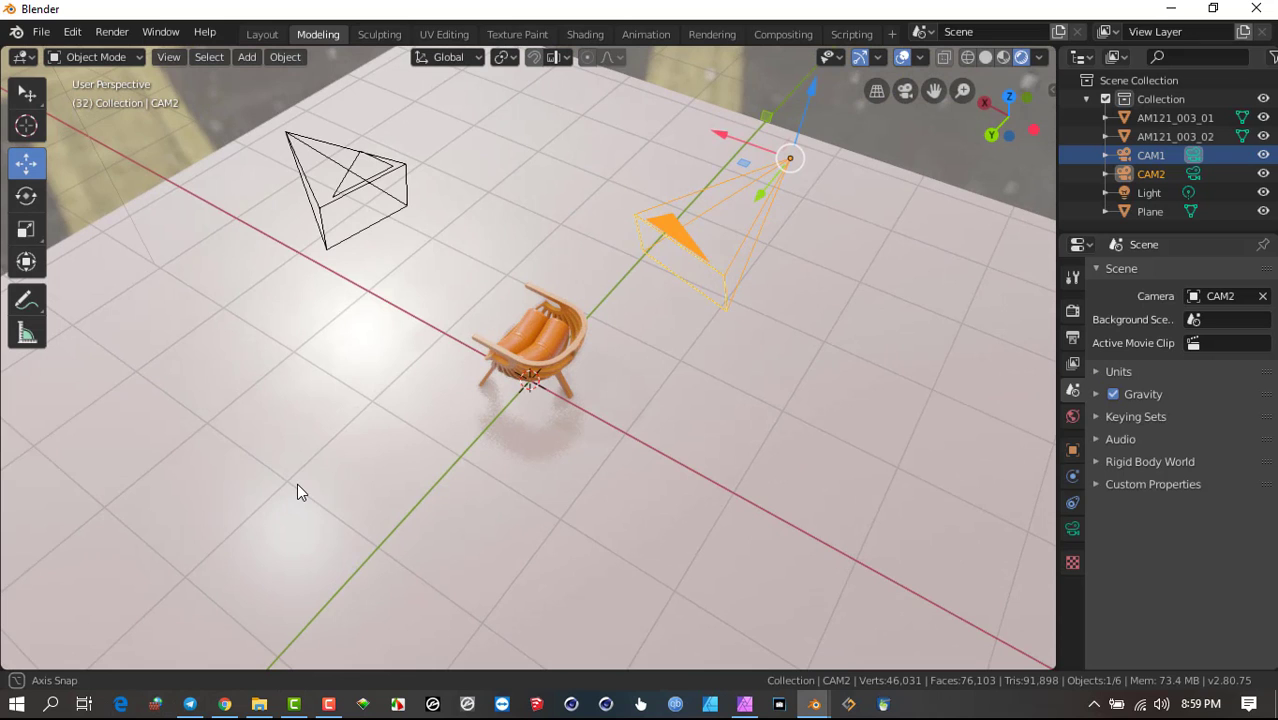
{"action": "scroll", "coordinate": [297, 483], "scroll_direction": "up", "scroll_amount": 2}
{"action": "scroll", "coordinate": [317, 470], "scroll_direction": "up", "scroll_amount": 1}
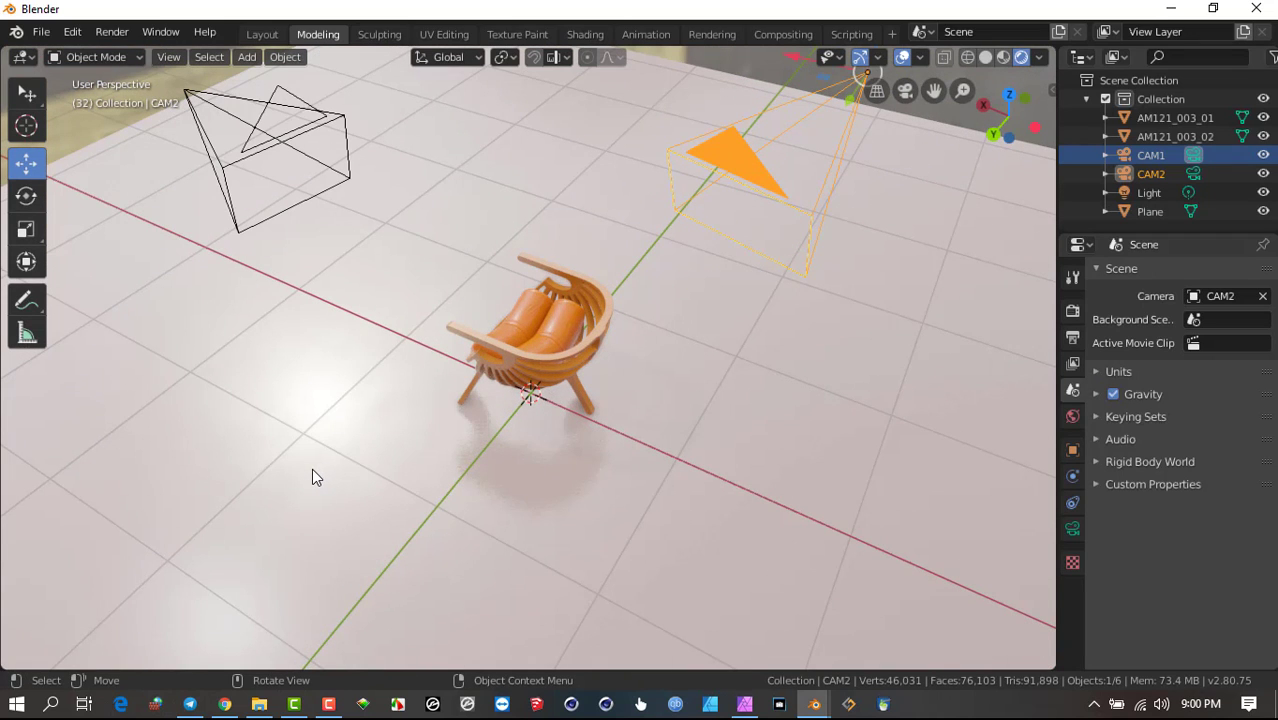
{"action": "key", "text": "ctrl"}
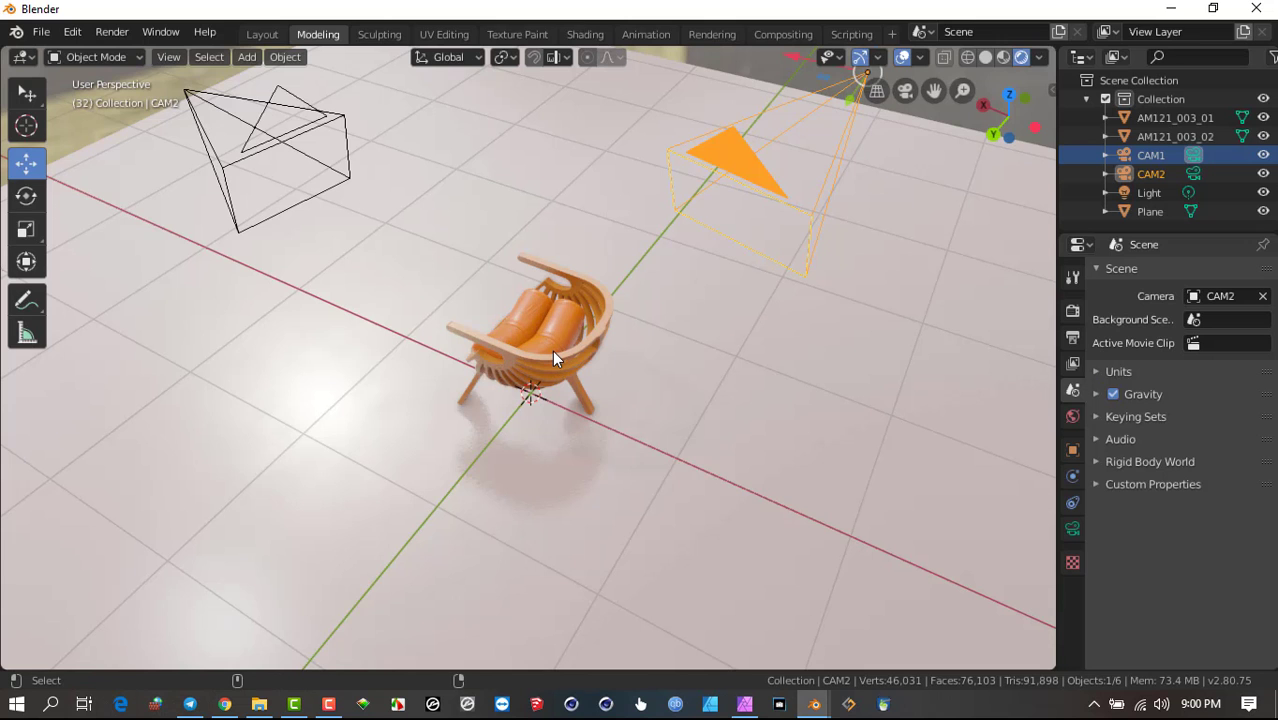
{"action": "key", "text": "ctrl+KP_0"}
{"action": "scroll", "coordinate": [552, 350], "scroll_direction": "up", "scroll_amount": 6}
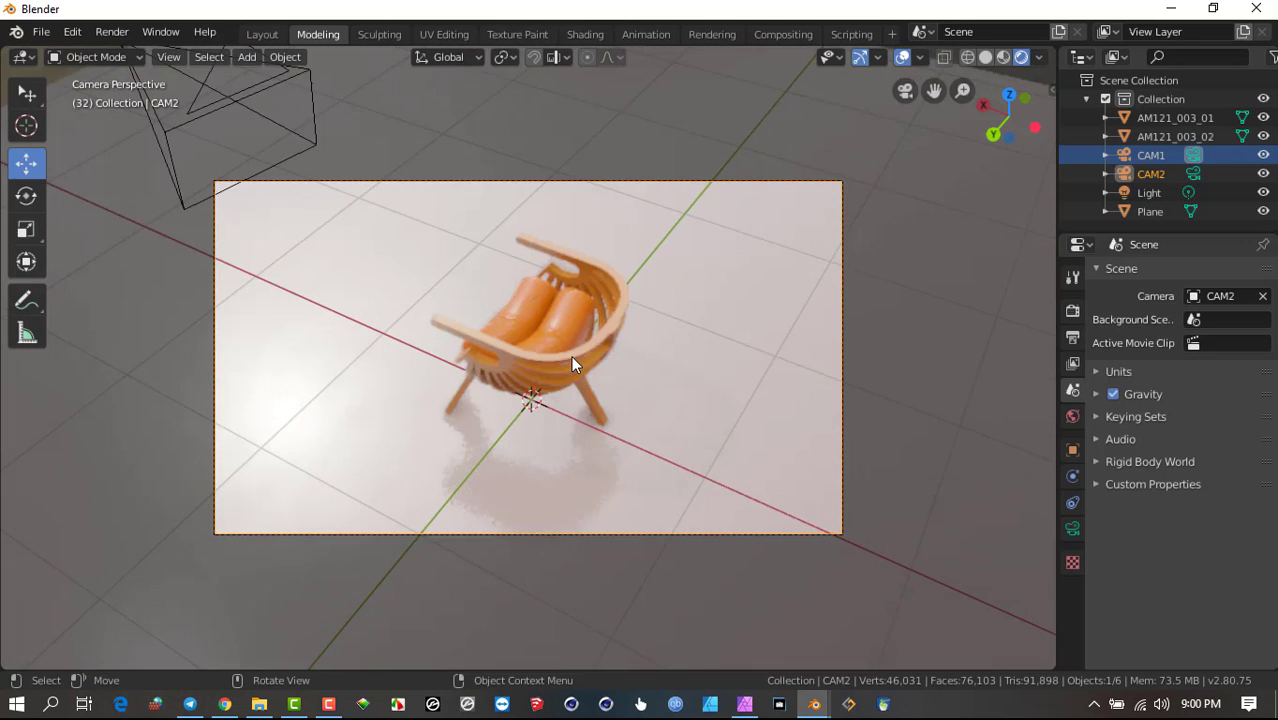
- Hide and reshow CAM1 to tell the two cameras apart, and clear the selection
{"action": "middle_click_drag", "start_coordinate": [533, 348], "coordinate": [730, 330]}
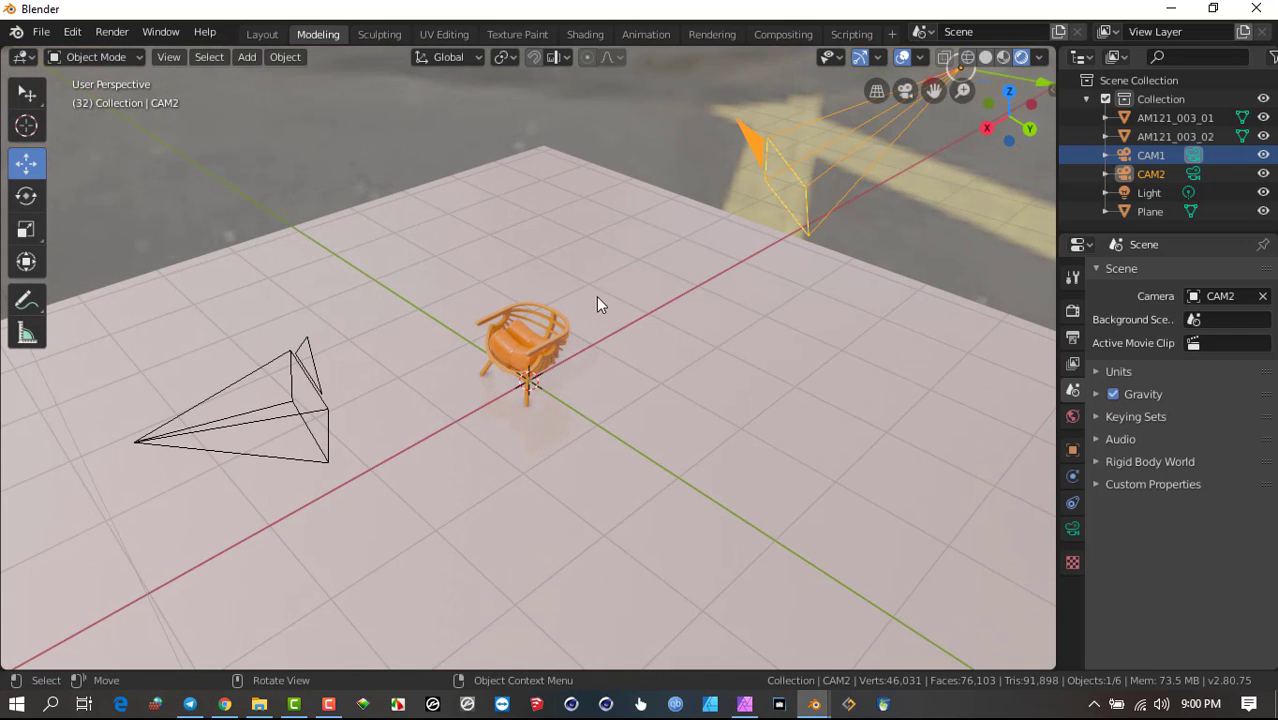
{"action": "middle_click_drag", "start_coordinate": [596, 302], "coordinate": [700, 252]}
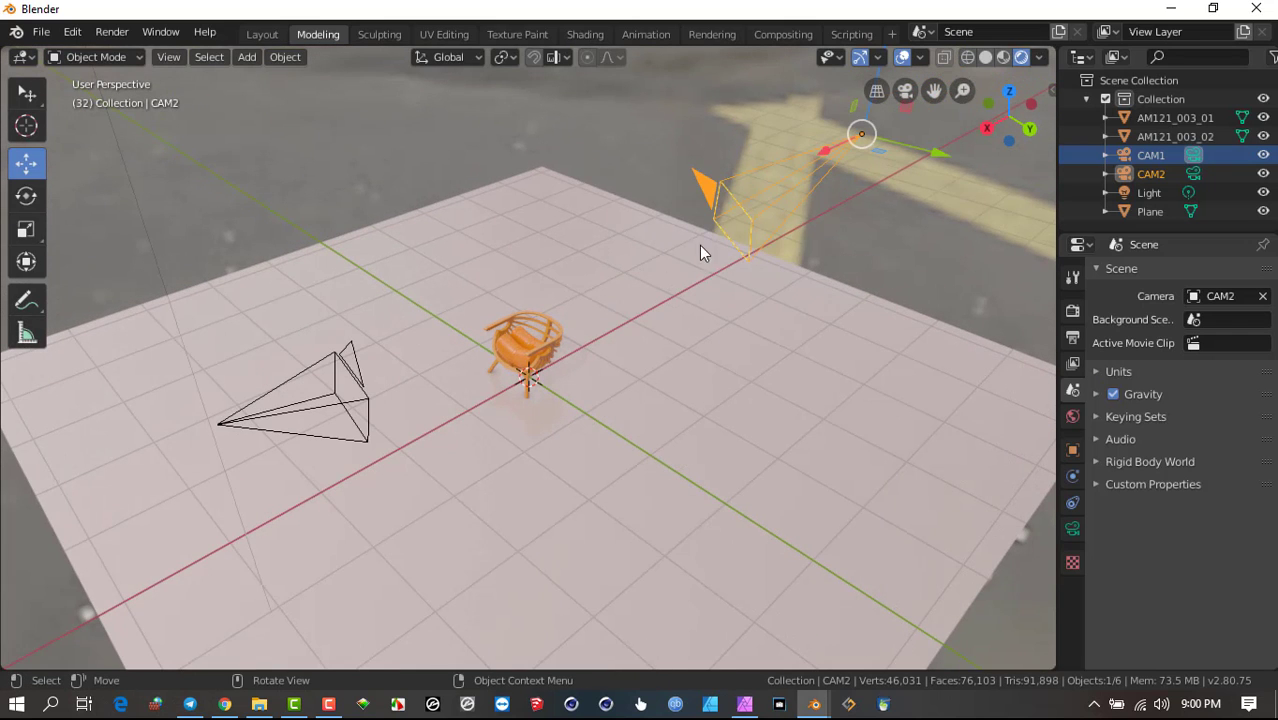
{"action": "left_click", "coordinate": [1264, 155]}
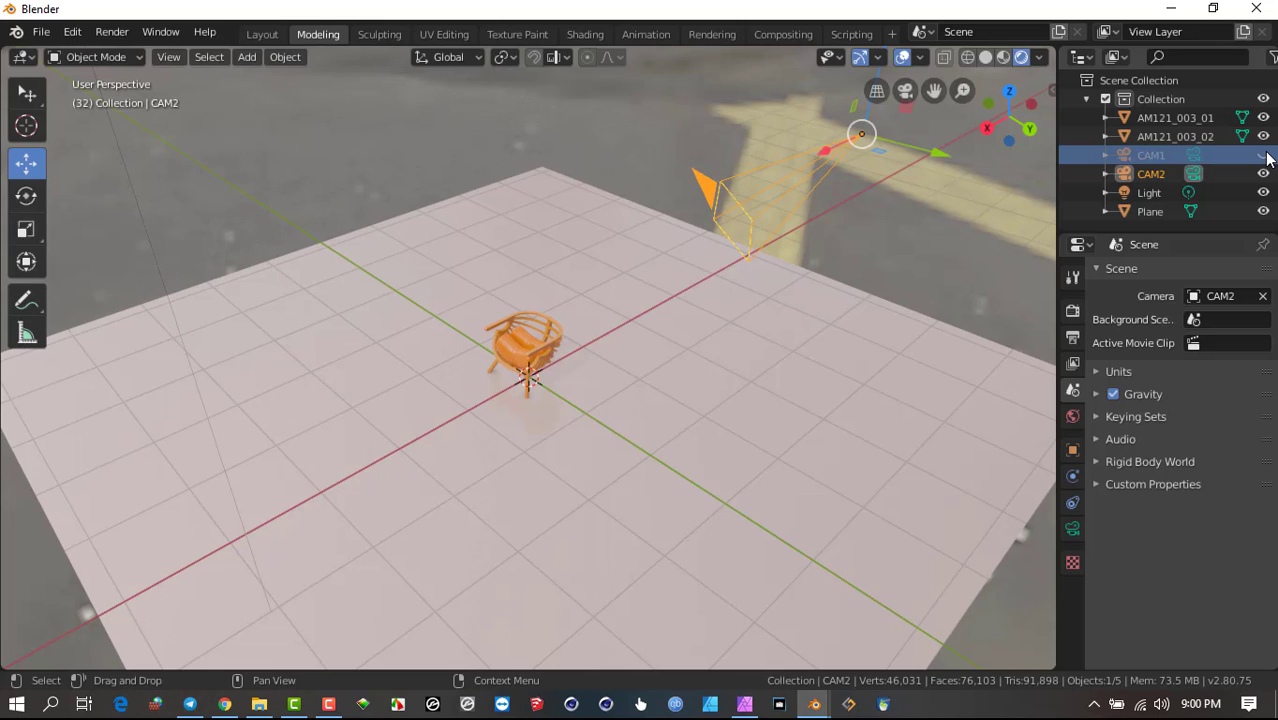
{"action": "left_click", "coordinate": [1264, 155]}
{"action": "key", "text": "alt+a"}
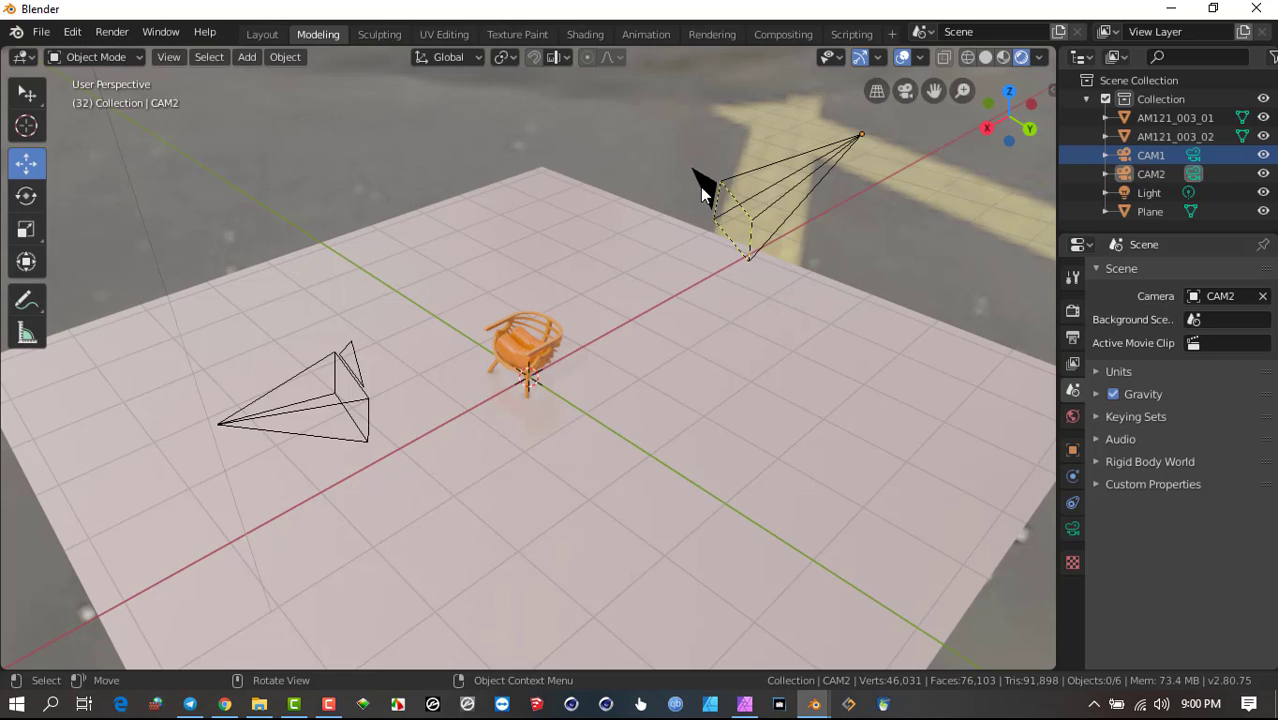
- Select CAM1 and set it as the scene's active camera in the scene settings
{"action": "left_click", "coordinate": [700, 187]}
{"action": "left_click", "coordinate": [351, 352]}
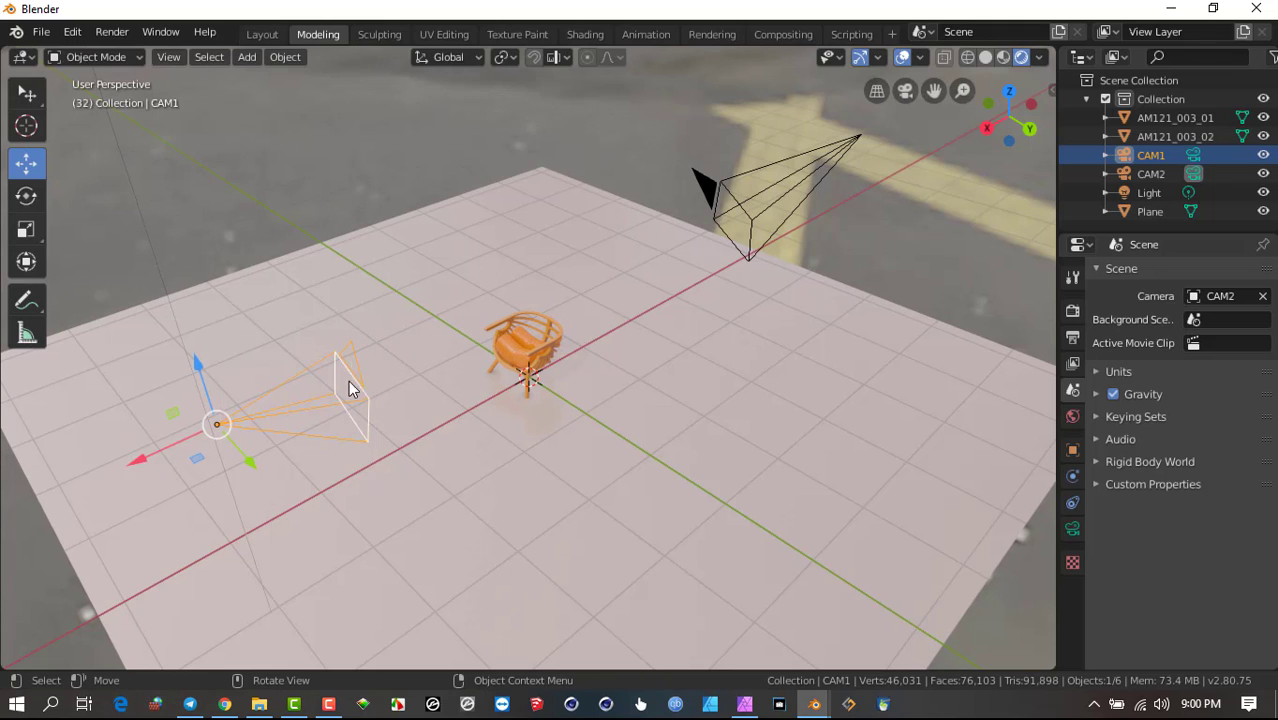
{"action": "left_click", "coordinate": [1246, 297]}
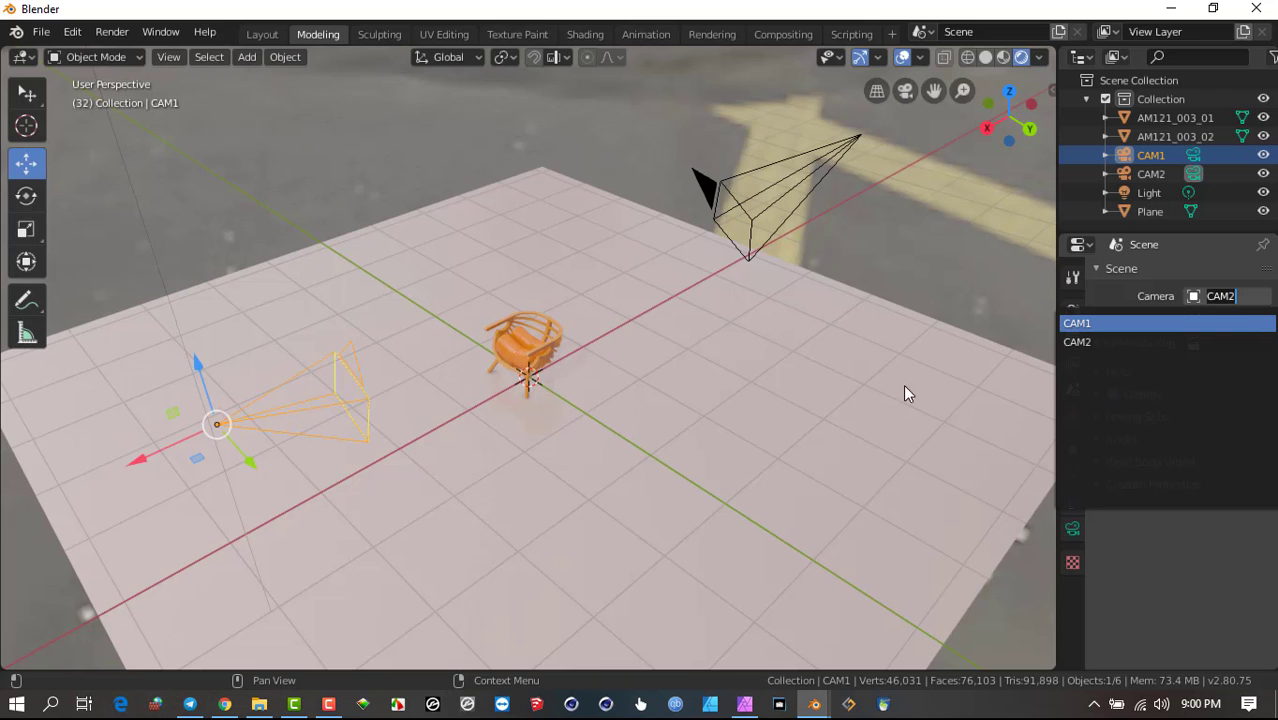
{"action": "left_click", "coordinate": [1099, 323]}
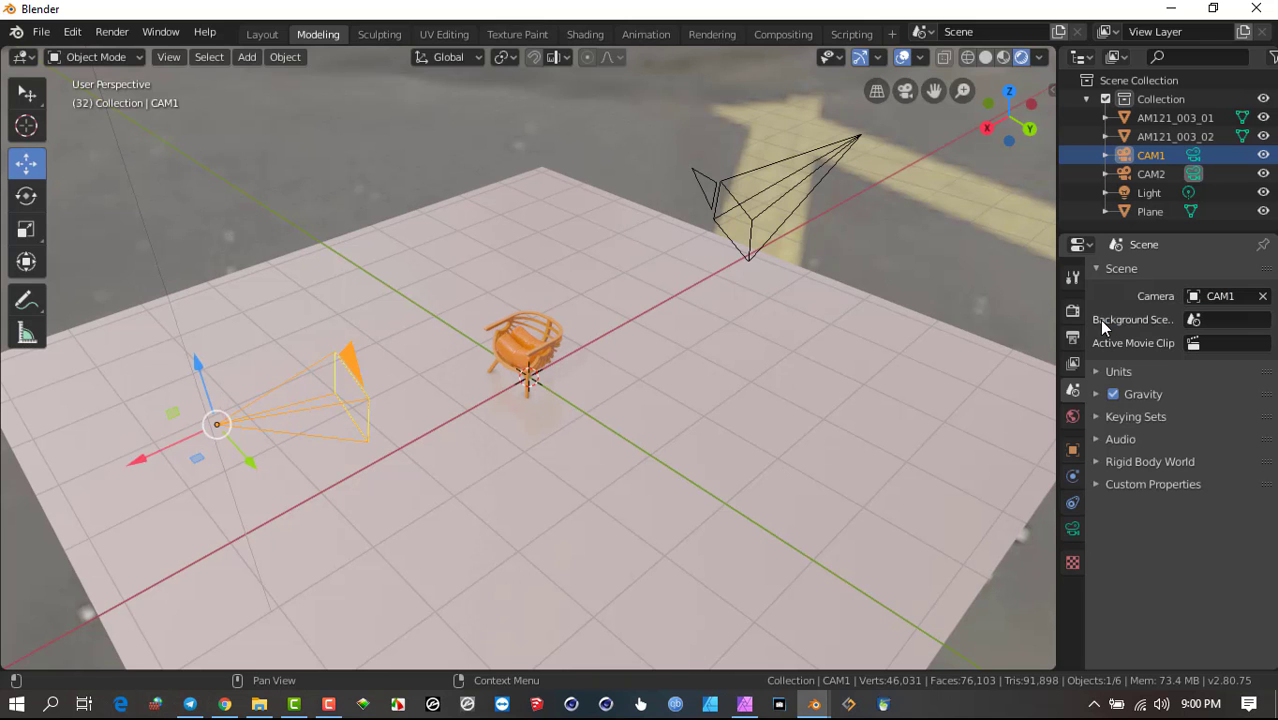
{"action": "scroll", "coordinate": [183, 350], "scroll_direction": "up", "scroll_amount": 4}
{"action": "scroll", "coordinate": [183, 350], "scroll_direction": "down", "scroll_amount": 4}
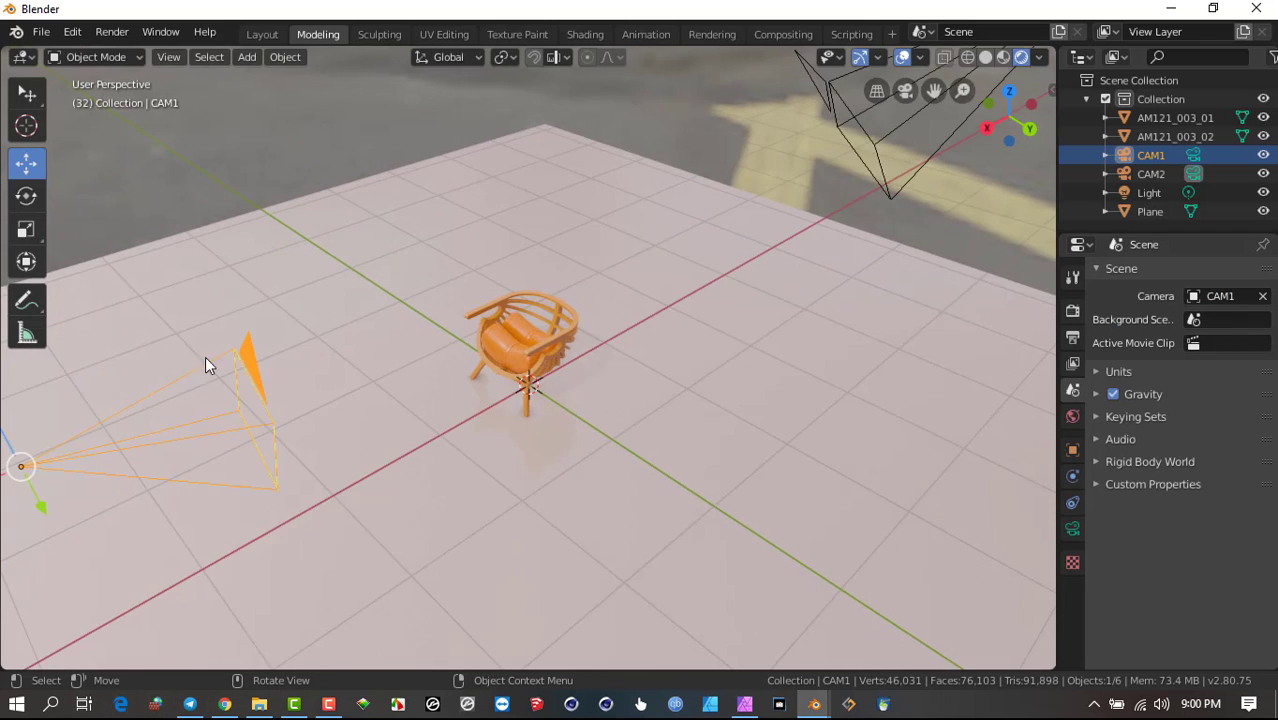
{"action": "middle_click_drag", "start_coordinate": [205, 356], "coordinate": [352, 401]}
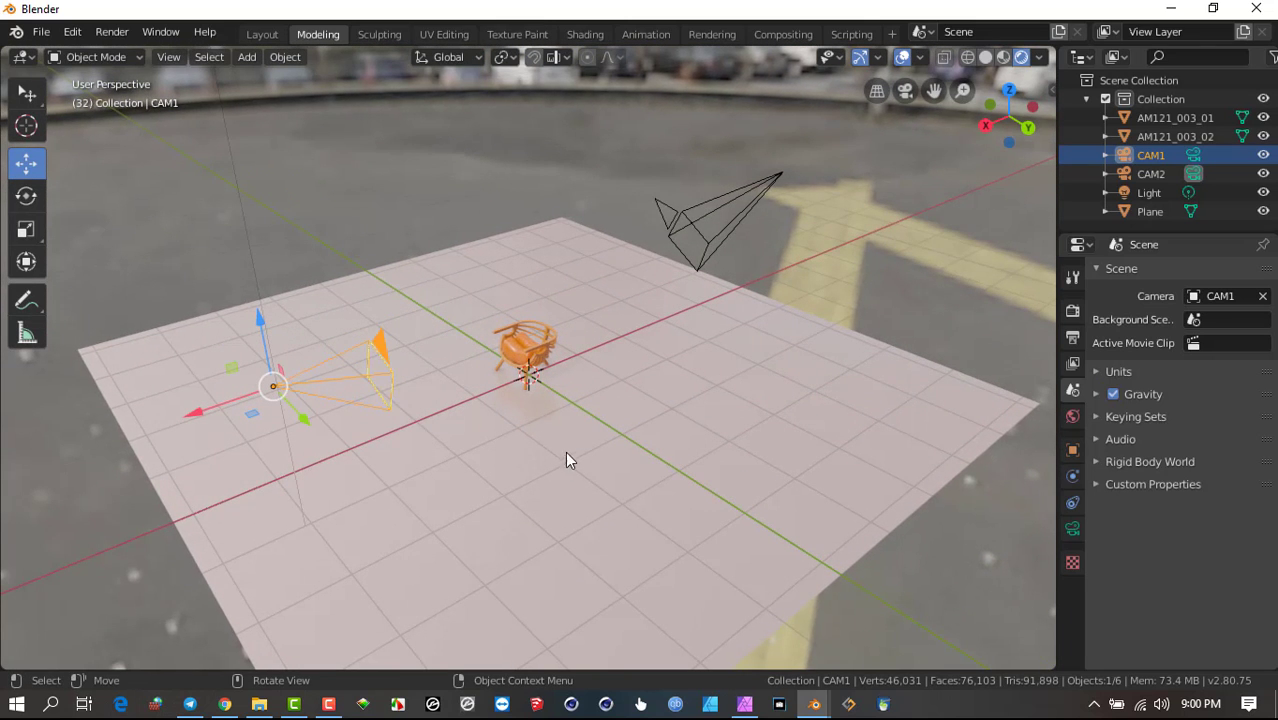
- Select CAM2 and make it the active camera directly from the viewport, looking through it
{"action": "left_click", "coordinate": [675, 206]}
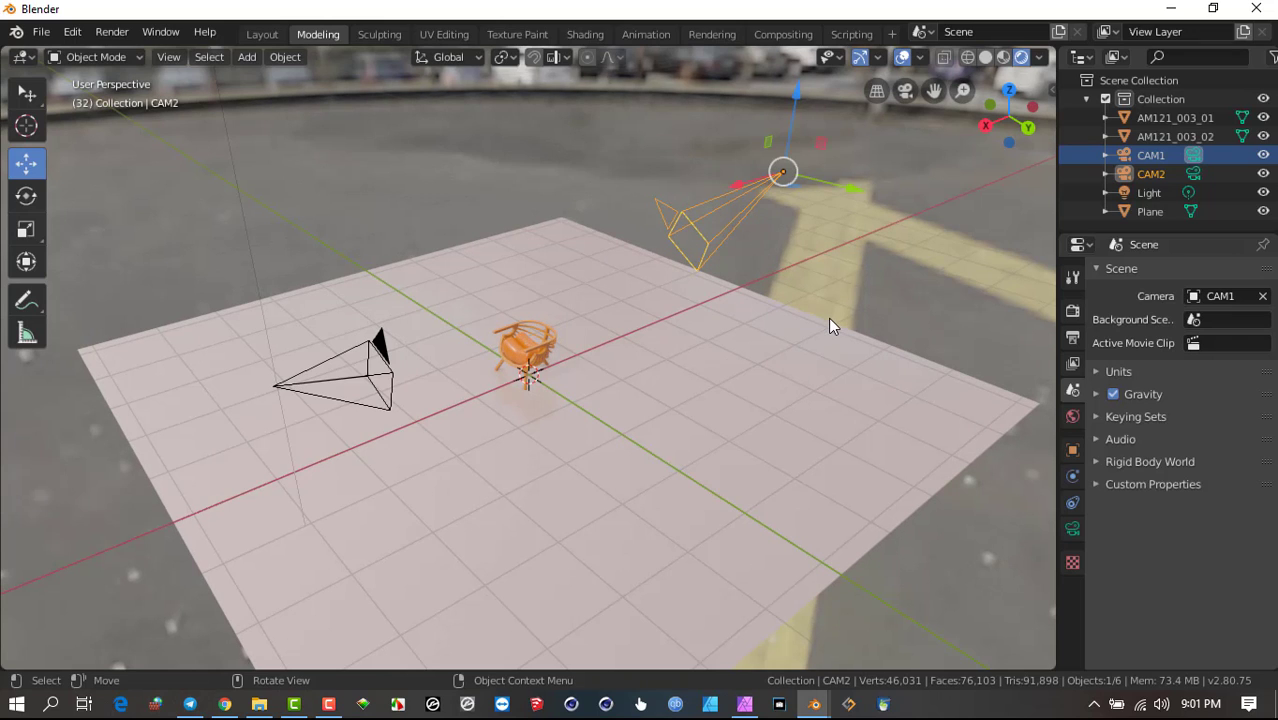
{"action": "key", "text": "ctrl"}
{"action": "key", "text": "ctrl"}
{"action": "key", "text": "ctrl+KP_0"}
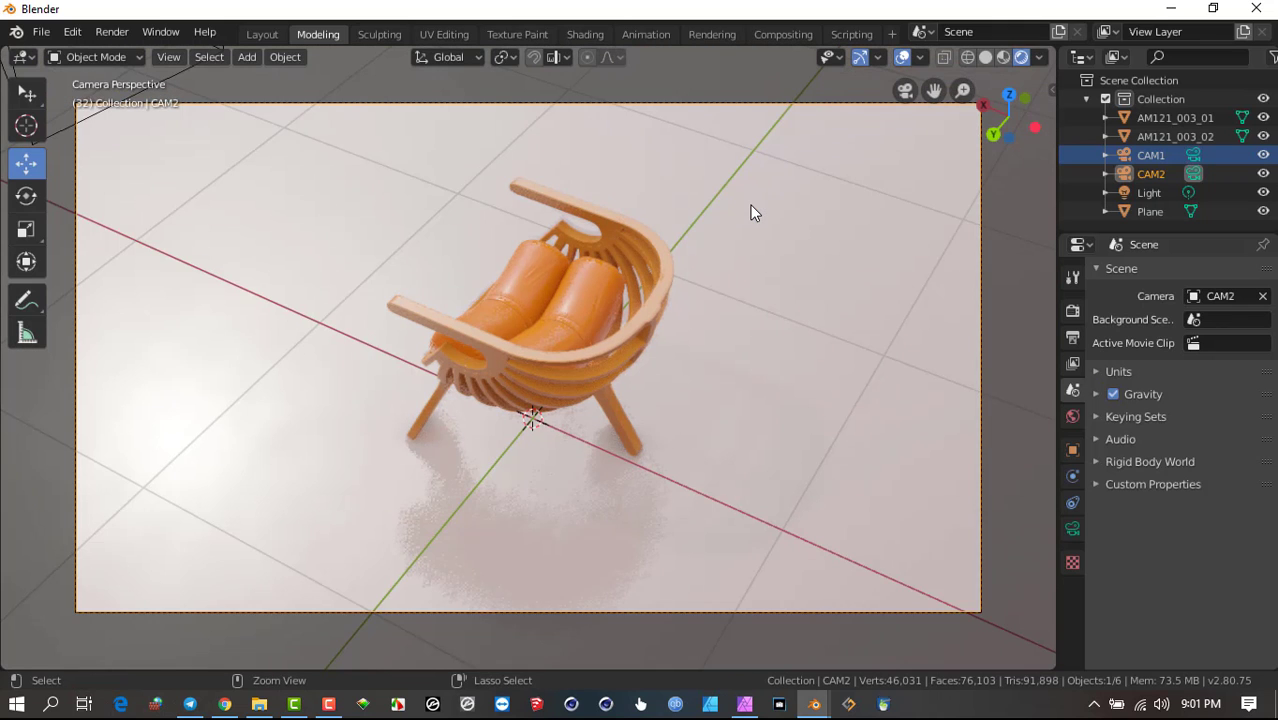
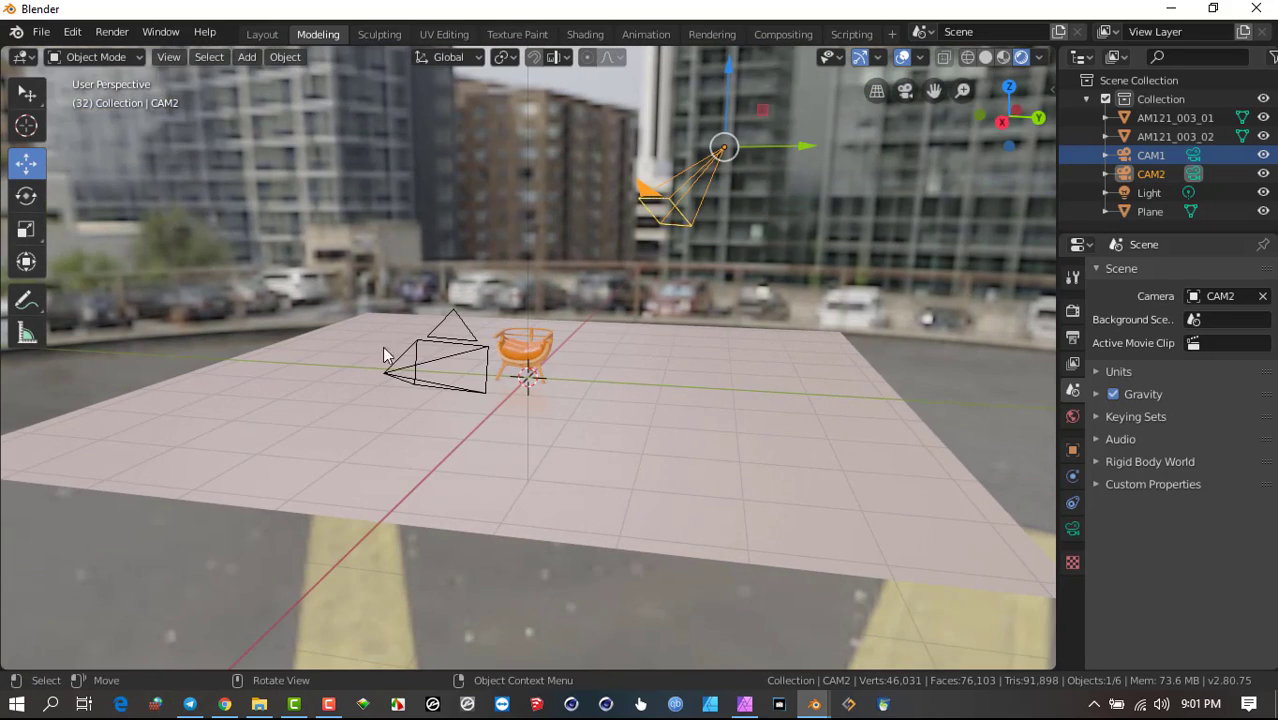
- Select CAM1 in the viewport and make it the active camera again
{"action": "left_click", "coordinate": [462, 348]}
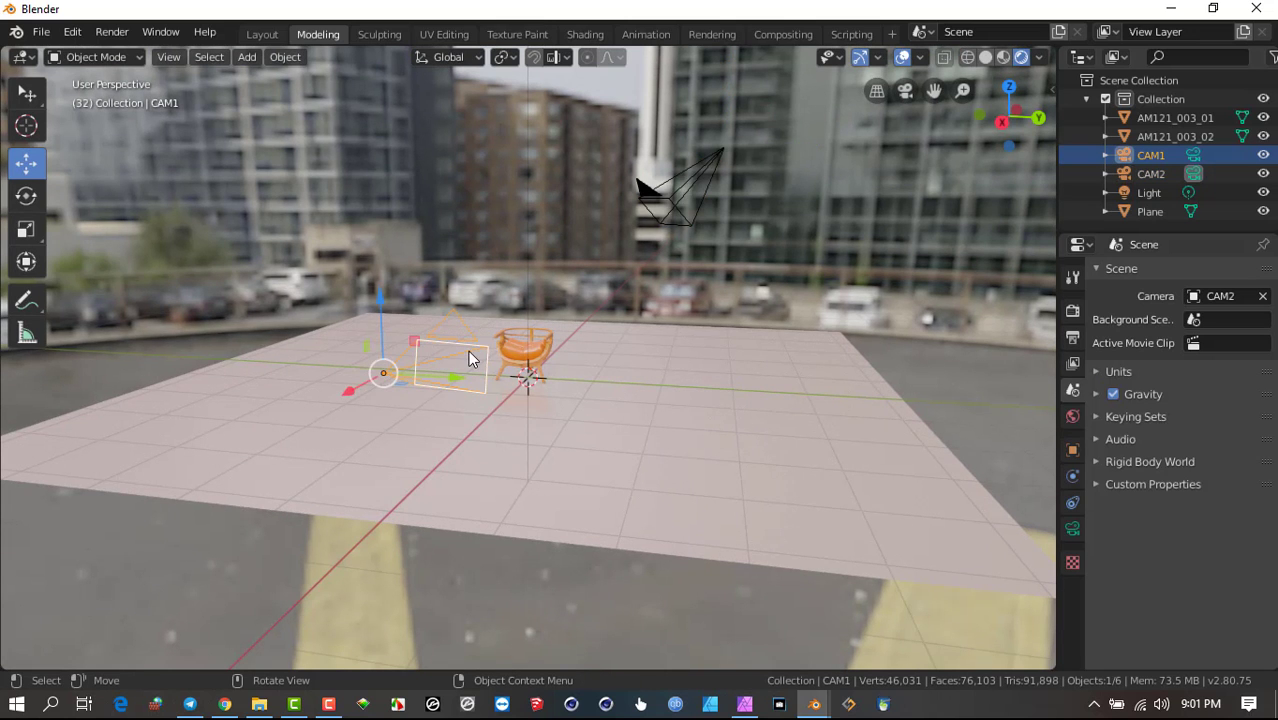
{"action": "key", "text": "ctrl+KP_0"}
{"action": "middle_click_drag", "start_coordinate": [453, 331], "coordinate": [420, 333]}
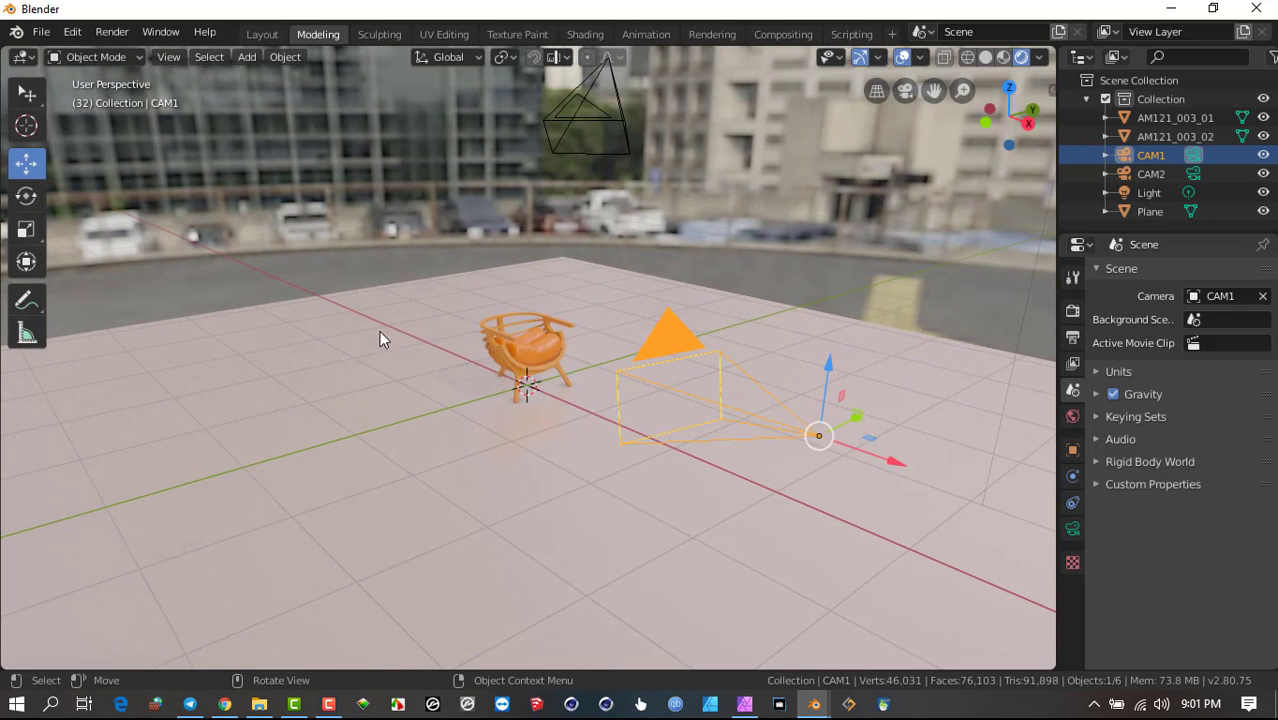
- Add a third camera to the scene and move it up along Z to above the chair
{"action": "key", "text": "shift+a"}
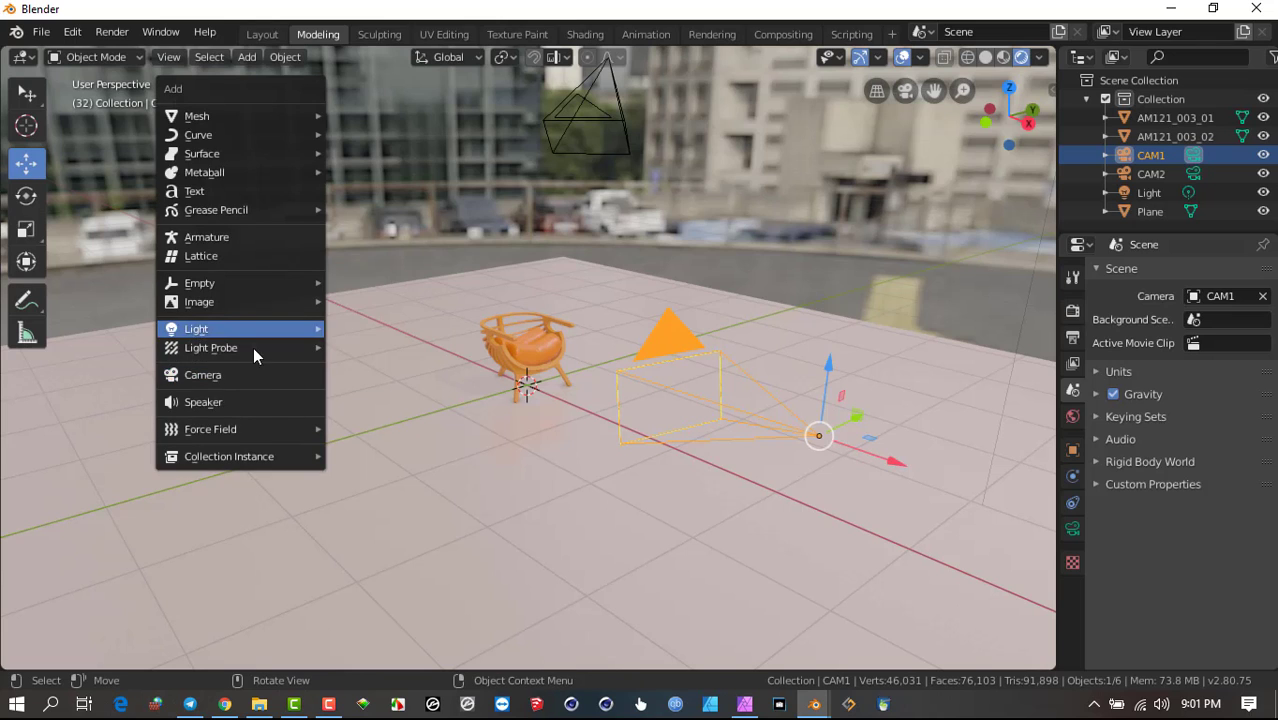
{"action": "left_click", "coordinate": [260, 376]}
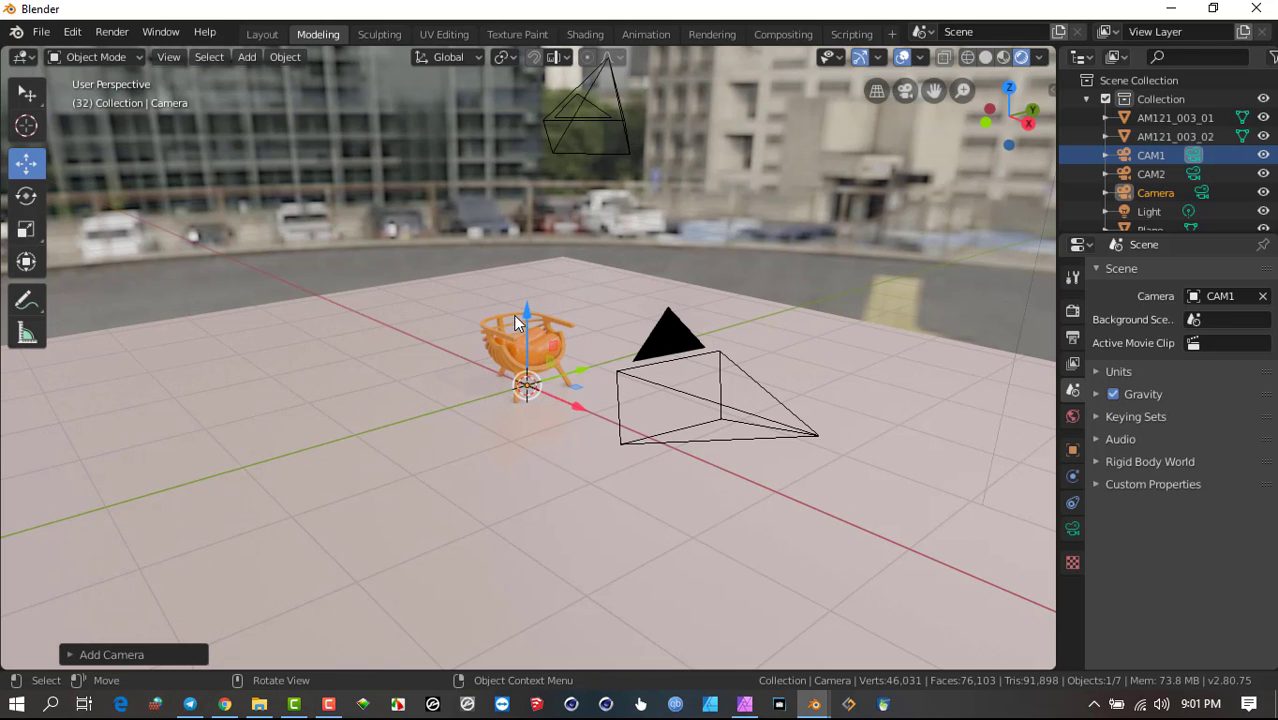
{"action": "left_click_drag", "start_coordinate": [523, 315], "coordinate": [527, 273]}
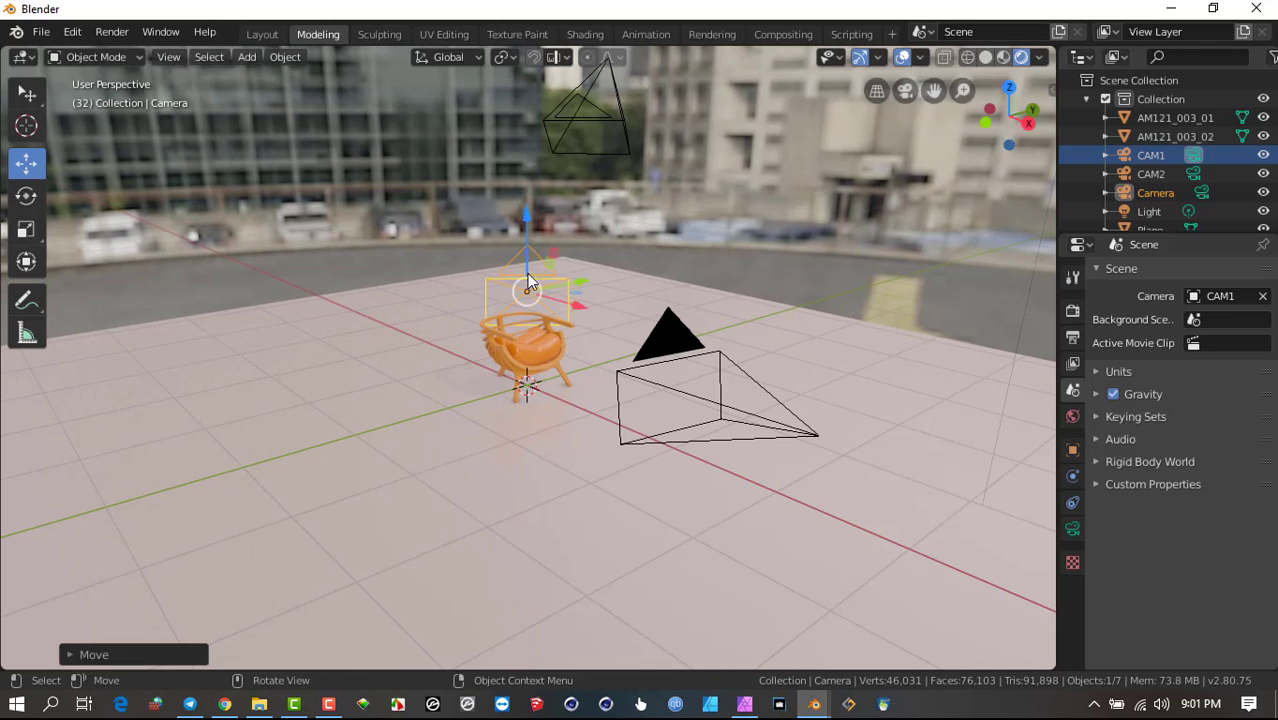
- Move the third camera along X away from the chair and make it the active camera, looking through it
{"action": "left_click_drag", "start_coordinate": [582, 304], "coordinate": [303, 270]}
{"action": "mouse_move", "coordinate": [447, 357]}
{"action": "middle_mouse_down"}
{"action": "mouse_move", "coordinate": [496, 338]}
{"action": "mouse_move", "coordinate": [430, 356]}
{"action": "middle_mouse_up"}
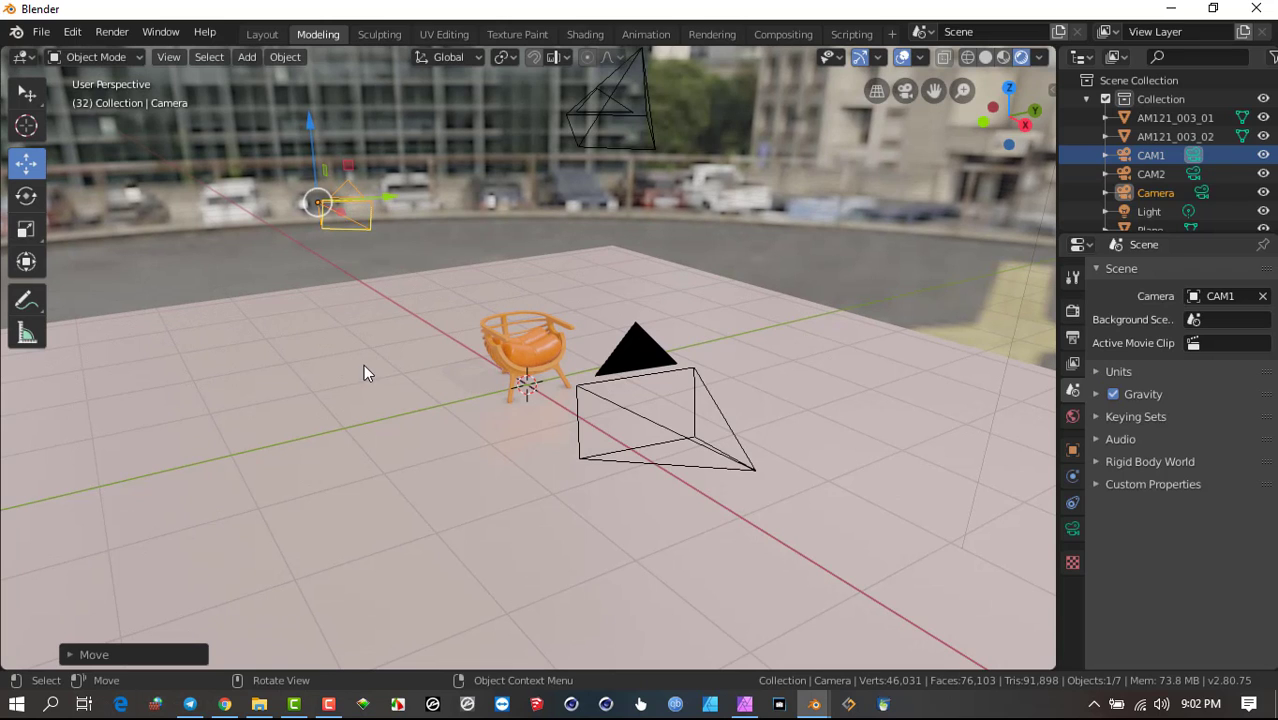
{"action": "key", "text": "ctrl"}
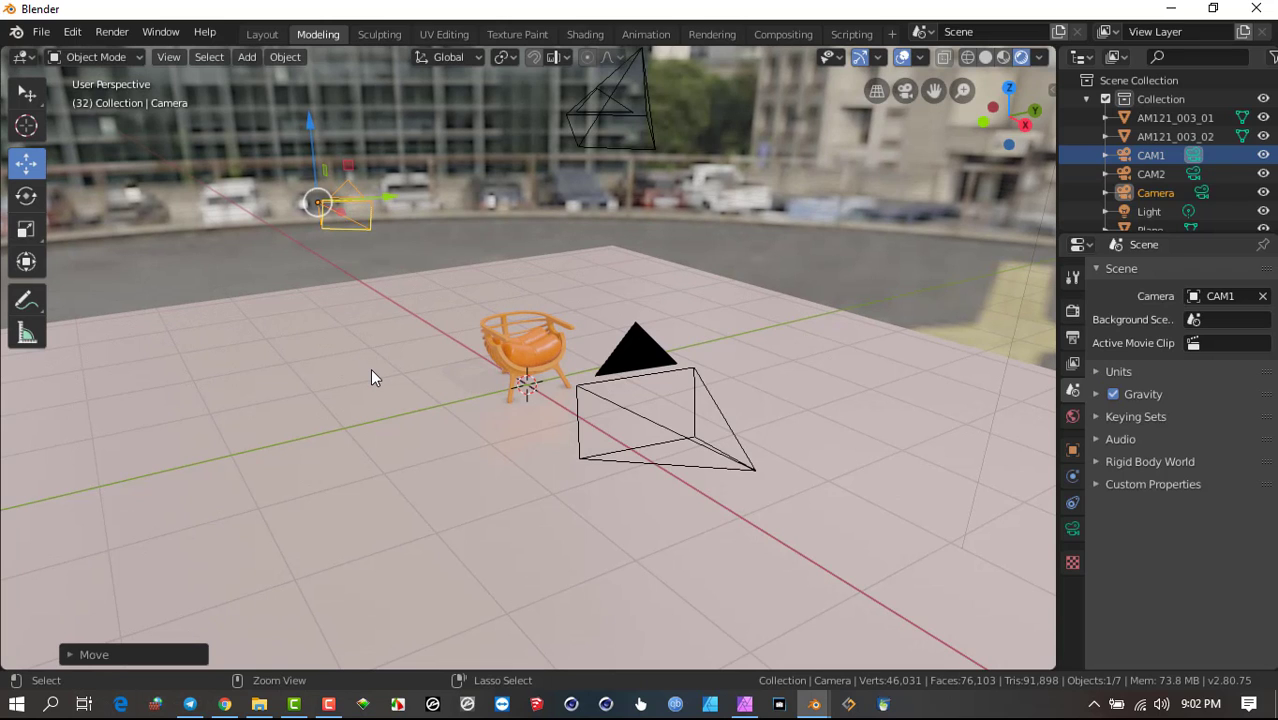
{"action": "key", "text": "ctrl+KP_0"}
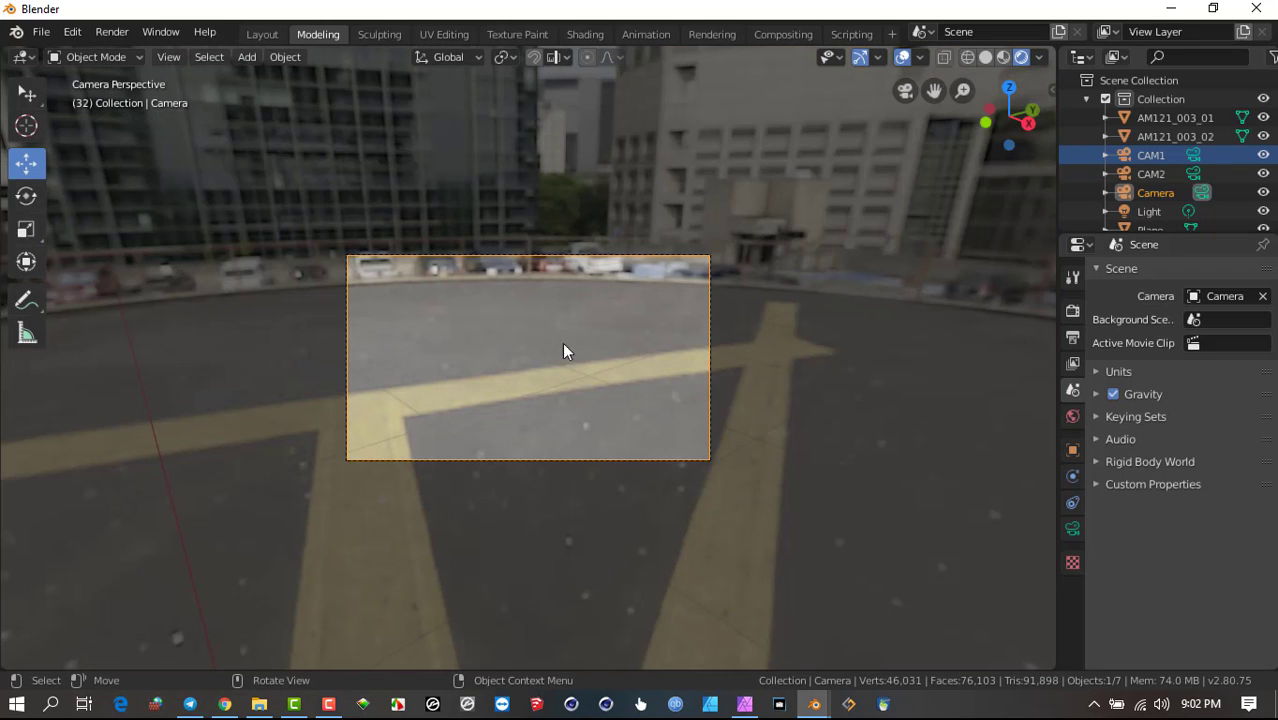
- Frame a close-up of the chair's backrest in the viewport and align the third camera to that view
{"action": "scroll", "coordinate": [564, 319], "scroll_direction": "down", "scroll_amount": 3}
{"action": "middle_click_drag", "start_coordinate": [562, 318], "coordinate": [481, 231]}
{"action": "scroll", "coordinate": [517, 348], "scroll_direction": "down", "scroll_amount": 5}
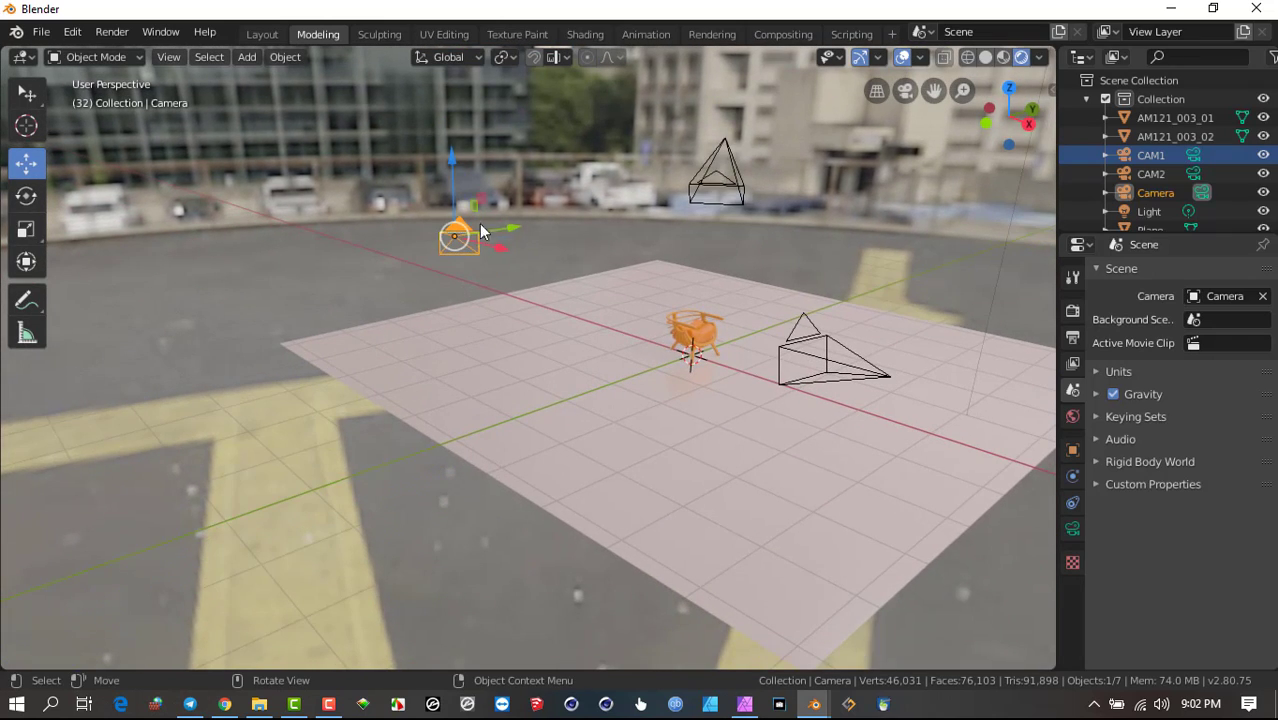
{"action": "scroll", "coordinate": [551, 342], "scroll_direction": "up", "scroll_amount": 5}
{"action": "middle_click_drag", "start_coordinate": [730, 399], "coordinate": [482, 377], "text": "shift"}
{"action": "scroll", "coordinate": [619, 408], "scroll_direction": "up", "scroll_amount": 2}
{"action": "middle_click_drag", "start_coordinate": [619, 416], "coordinate": [530, 400]}
{"action": "scroll", "coordinate": [437, 237], "scroll_direction": "down", "scroll_amount": 3}
{"action": "scroll", "coordinate": [434, 228], "scroll_direction": "up", "scroll_amount": 3}
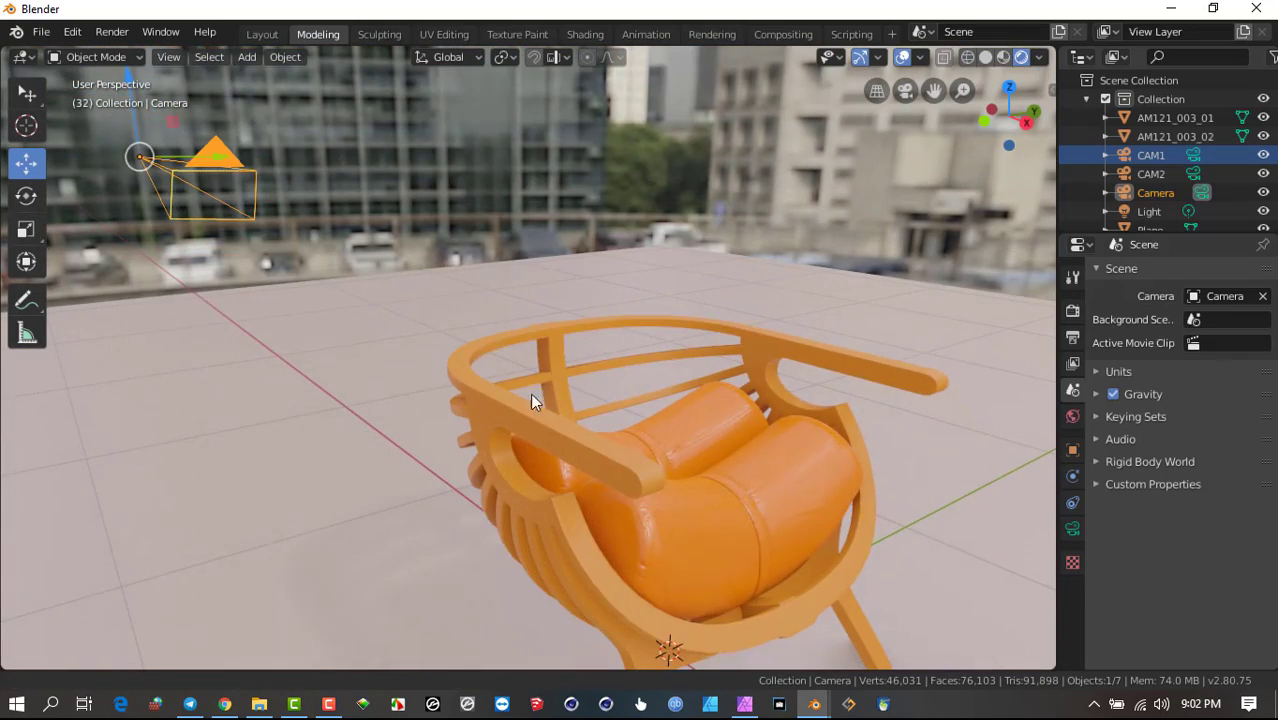
{"action": "scroll", "coordinate": [624, 485], "scroll_direction": "up", "scroll_amount": 4}
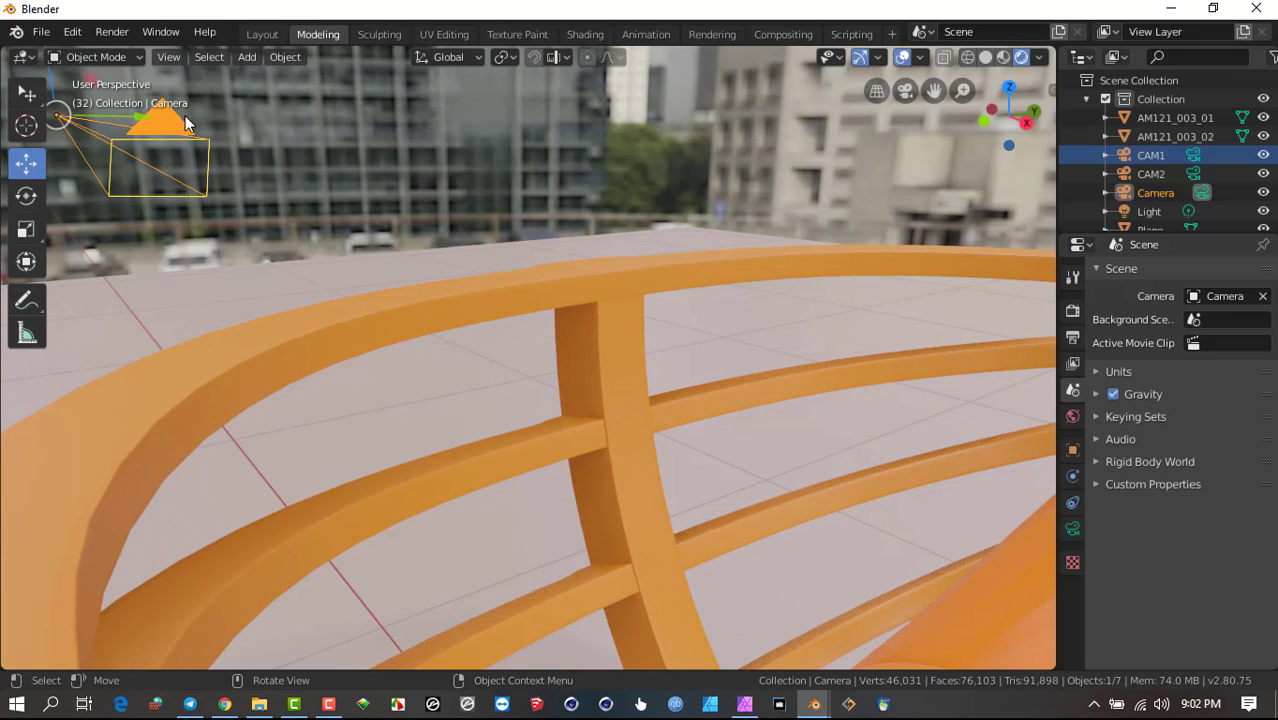
{"action": "left_click", "coordinate": [136, 162]}
{"action": "key", "text": "ctrl"}
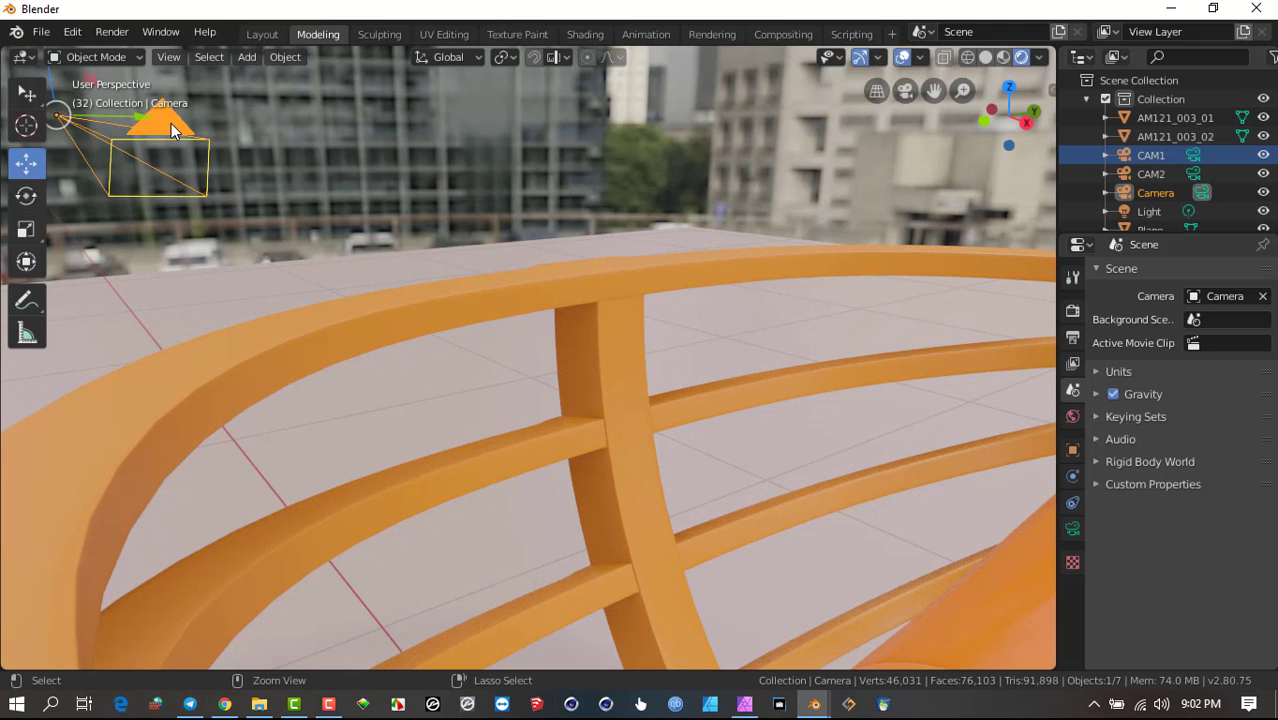
{"action": "key", "text": "ctrl+KP_0"}
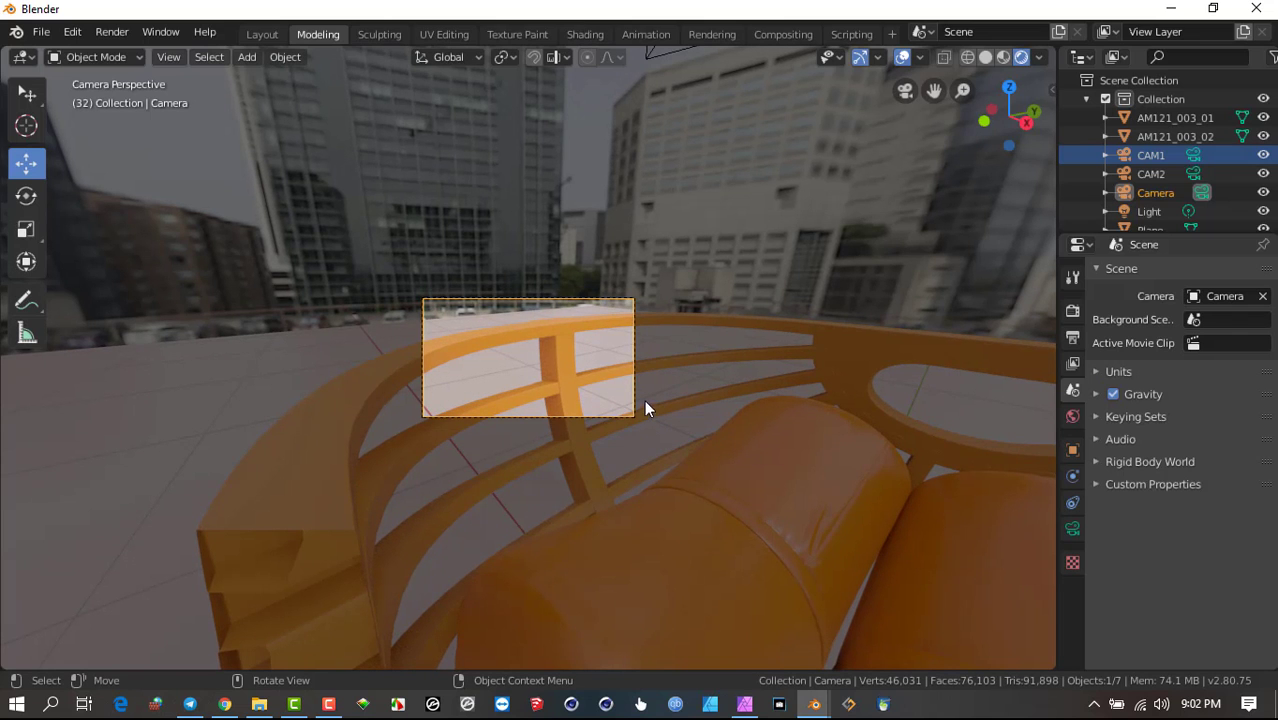
{"action": "scroll", "coordinate": [516, 378], "scroll_direction": "up", "scroll_amount": 3}
{"action": "scroll", "coordinate": [518, 365], "scroll_direction": "up", "scroll_amount": 5}
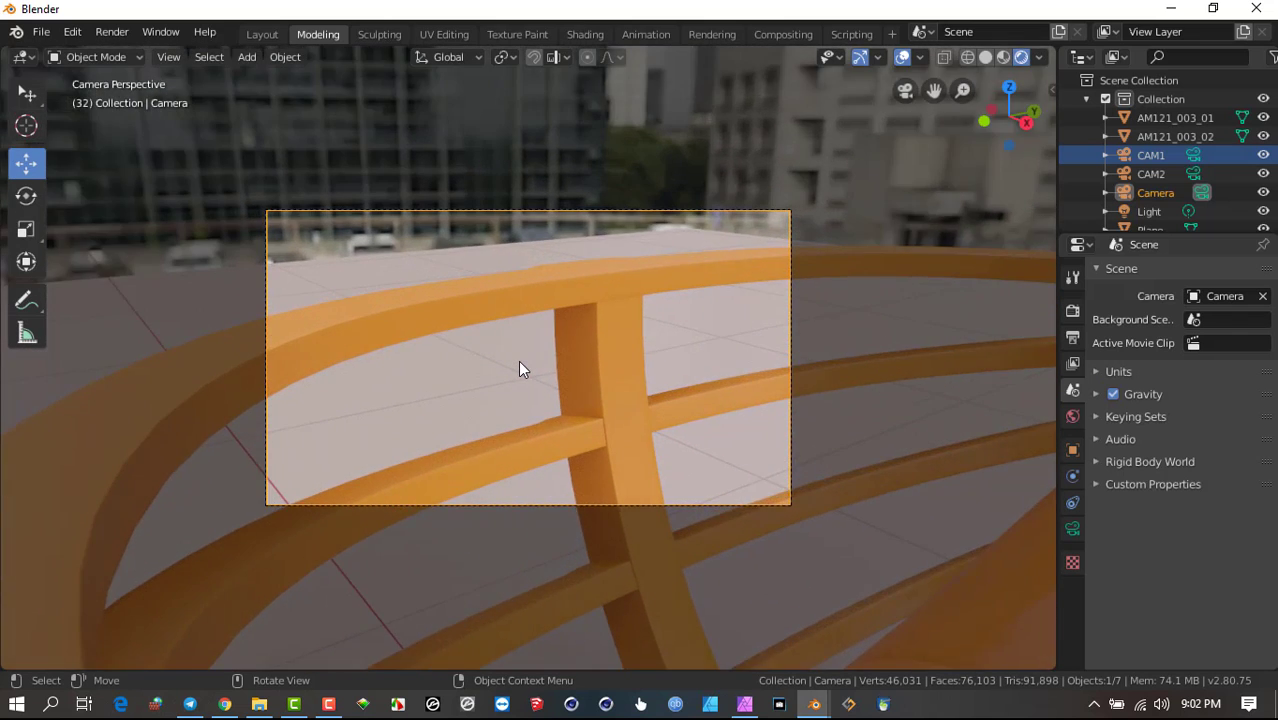
{"action": "scroll", "coordinate": [521, 358], "scroll_direction": "up", "scroll_amount": 2}
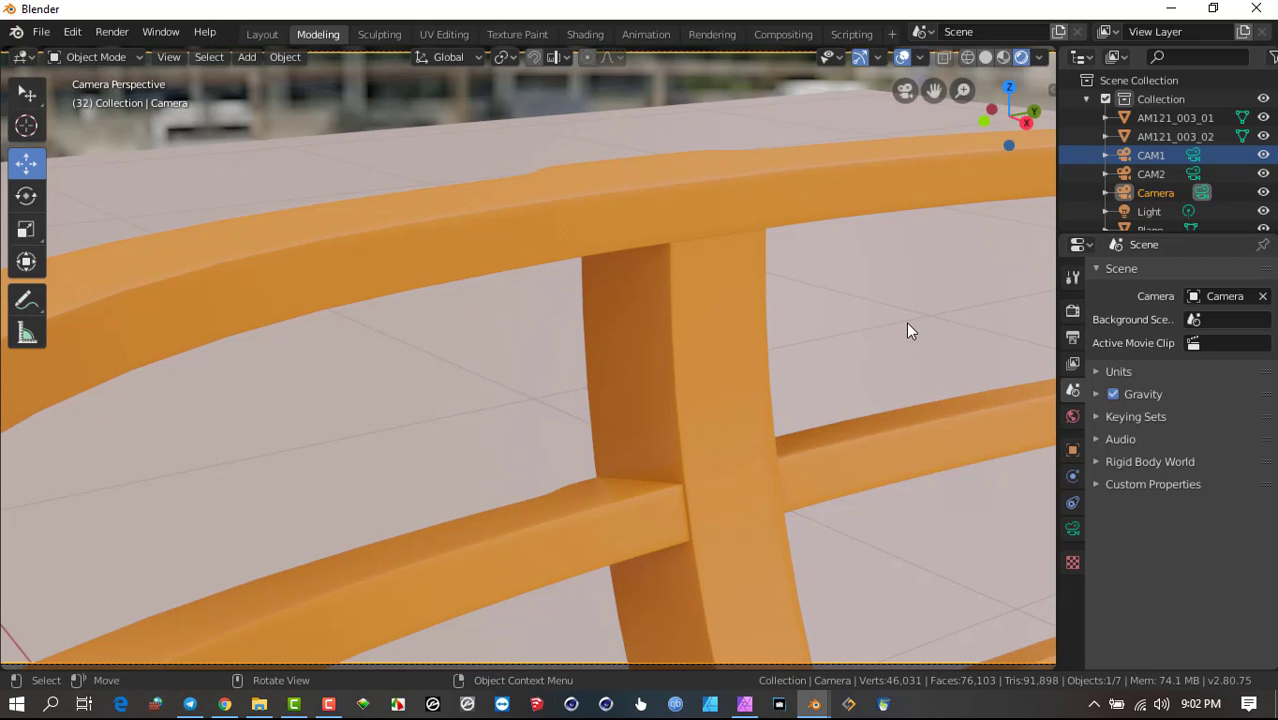
- Lock the camera to the view, pull the third camera back until the whole chair is framed, and release the lock
{"action": "key", "text": "n"}
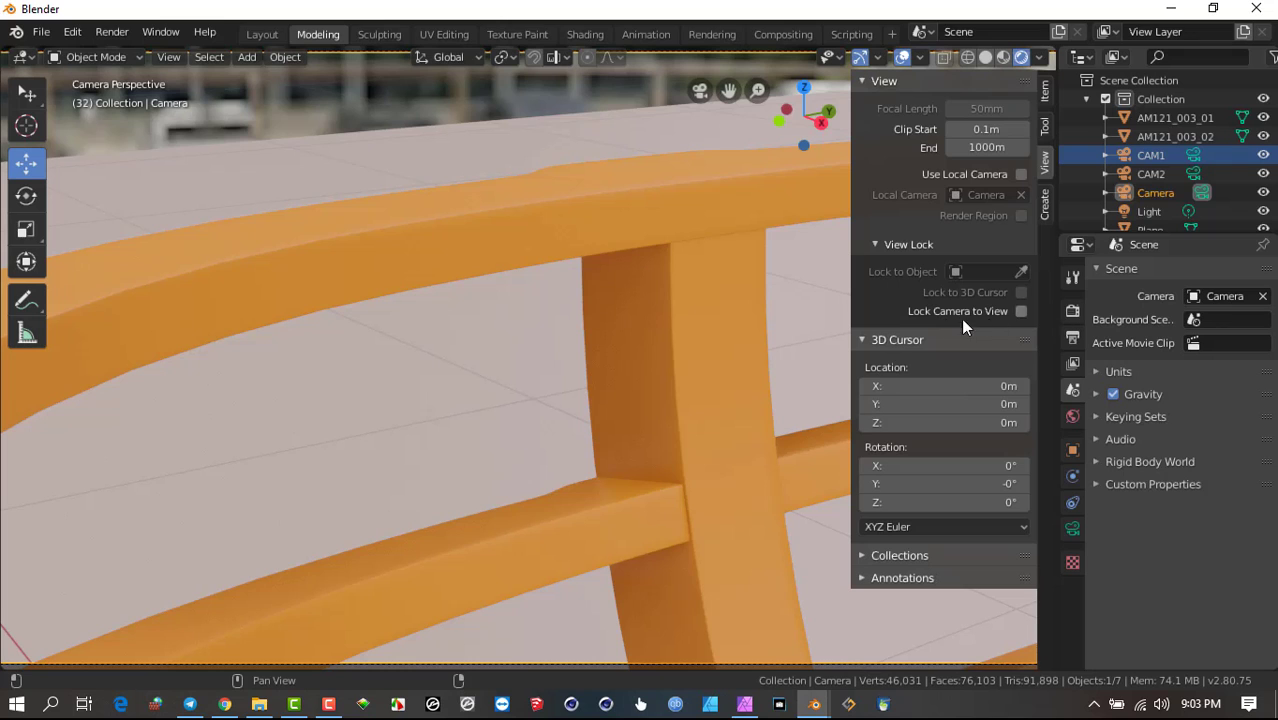
{"action": "left_click", "coordinate": [1020, 310]}
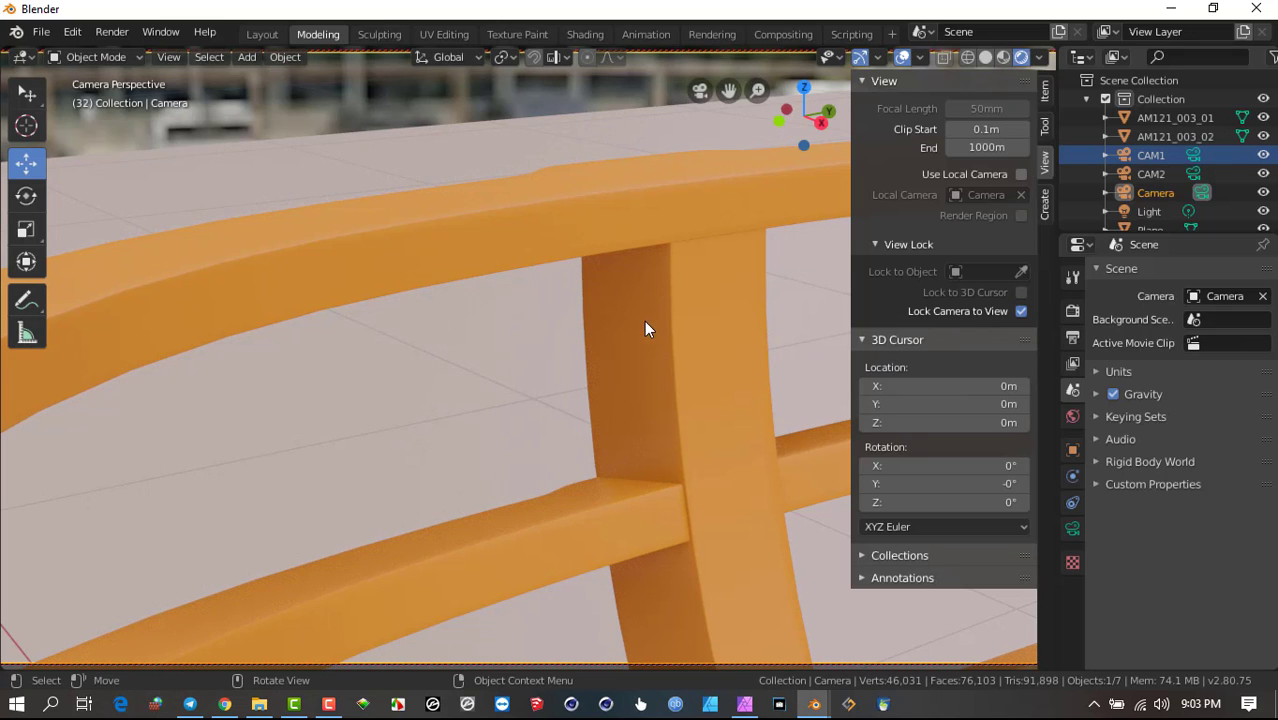
{"action": "scroll", "coordinate": [644, 320], "scroll_direction": "down", "scroll_amount": 10}
{"action": "middle_click_drag", "start_coordinate": [637, 333], "coordinate": [542, 300]}
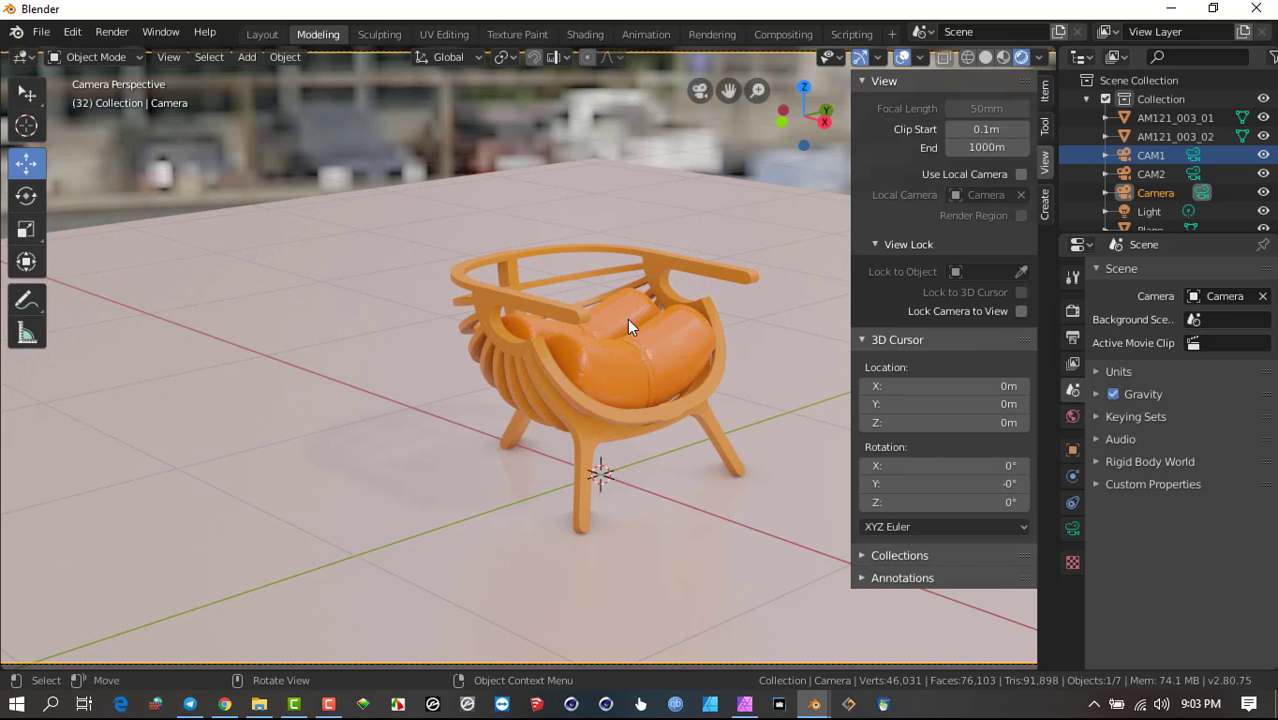
- Select CAM2 above the floor plane and set it as the active camera
{"action": "middle_click_drag", "start_coordinate": [593, 338], "coordinate": [423, 221]}
{"action": "left_click", "coordinate": [421, 221]}
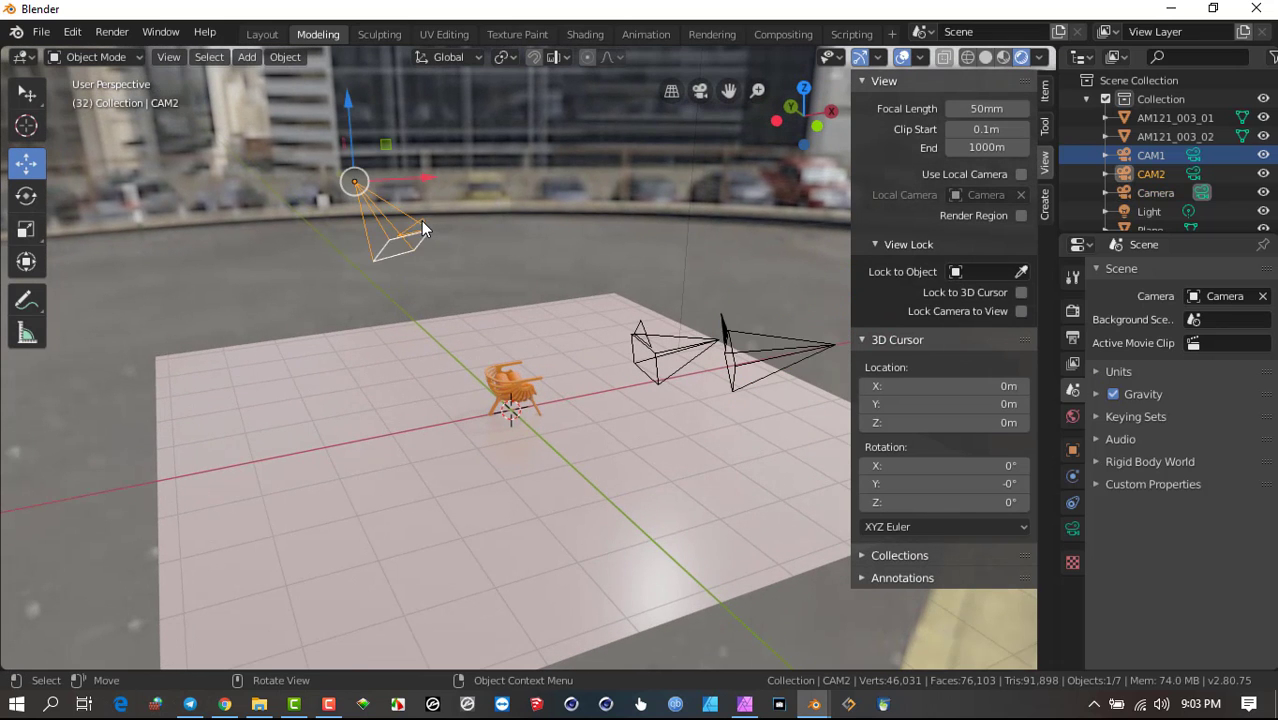
{"action": "key", "text": "ctrl"}
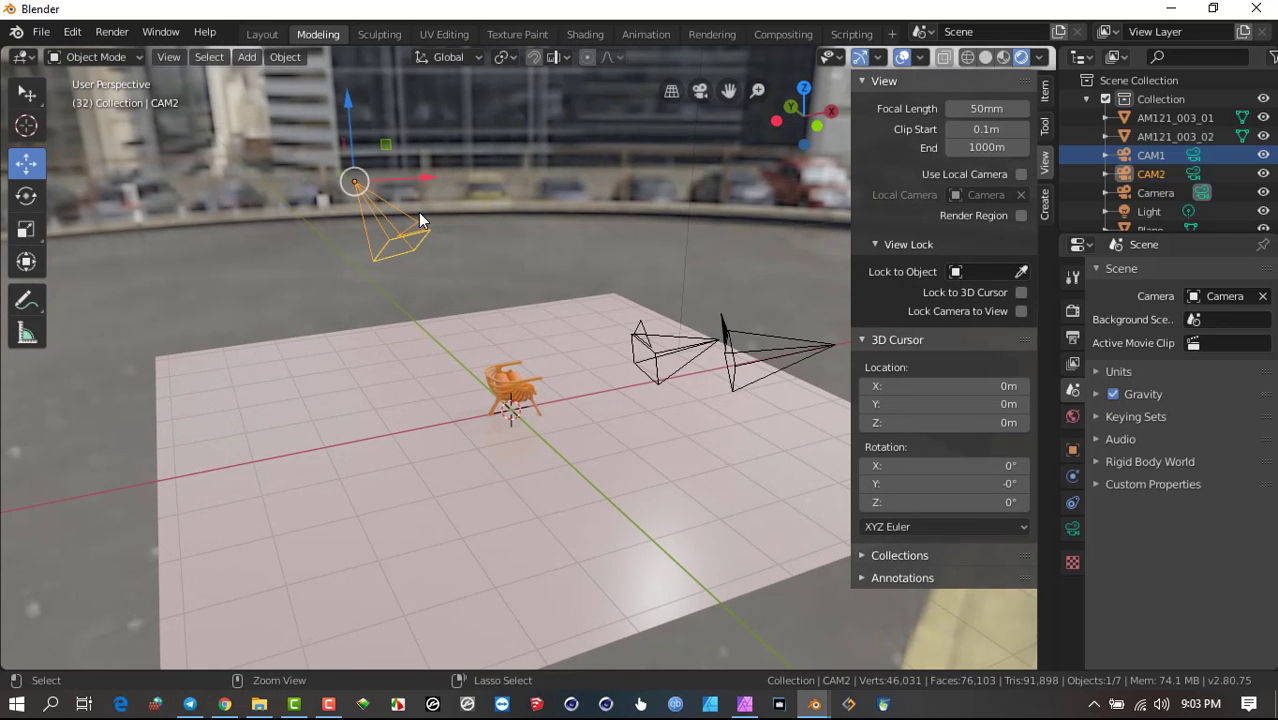
{"action": "key", "text": "ctrl+KP_0"}
- Leave the CAM2 view, select CAM1 in the viewport and set it as the active camera
{"action": "middle_click_drag", "start_coordinate": [305, 314], "coordinate": [139, 260]}
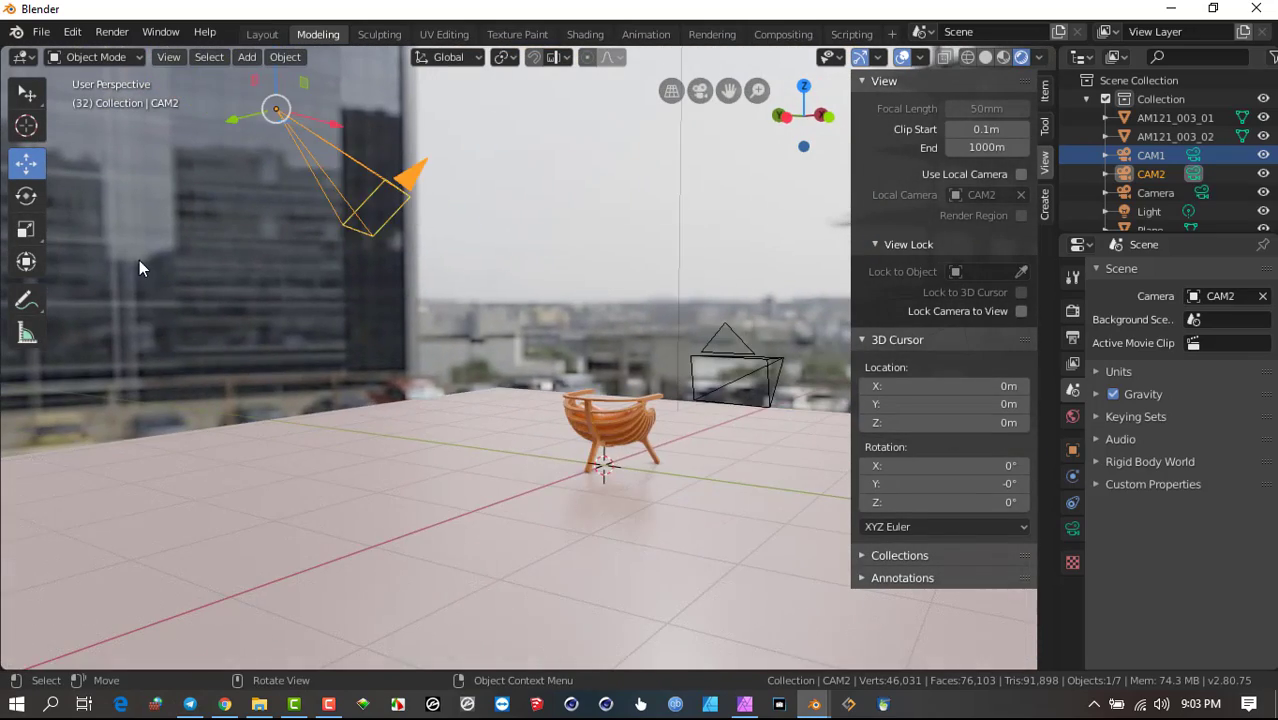
{"action": "scroll", "coordinate": [220, 321], "scroll_direction": "down", "scroll_amount": 2}
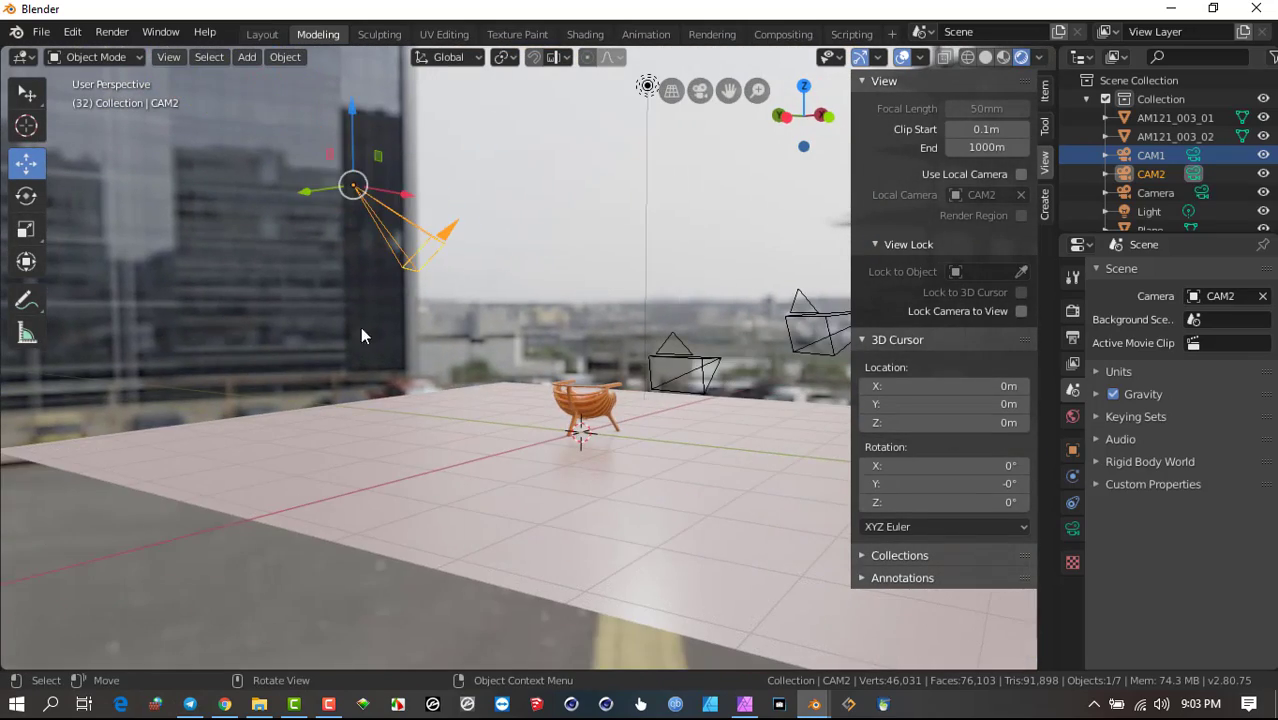
{"action": "left_click", "coordinate": [686, 353]}
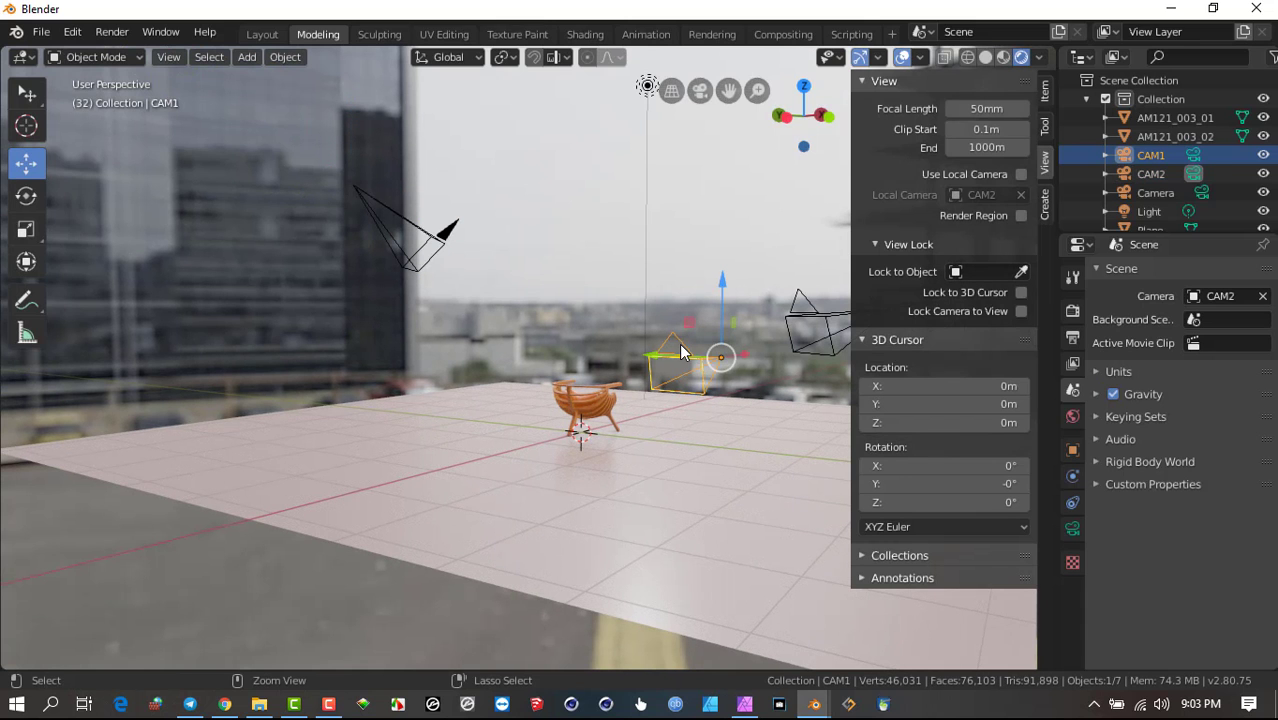
{"action": "key", "text": "ctrl+KP_0"}
- Select the third camera, set it as the active camera and check its view of the chair
{"action": "middle_click_drag", "start_coordinate": [679, 343], "coordinate": [438, 382]}
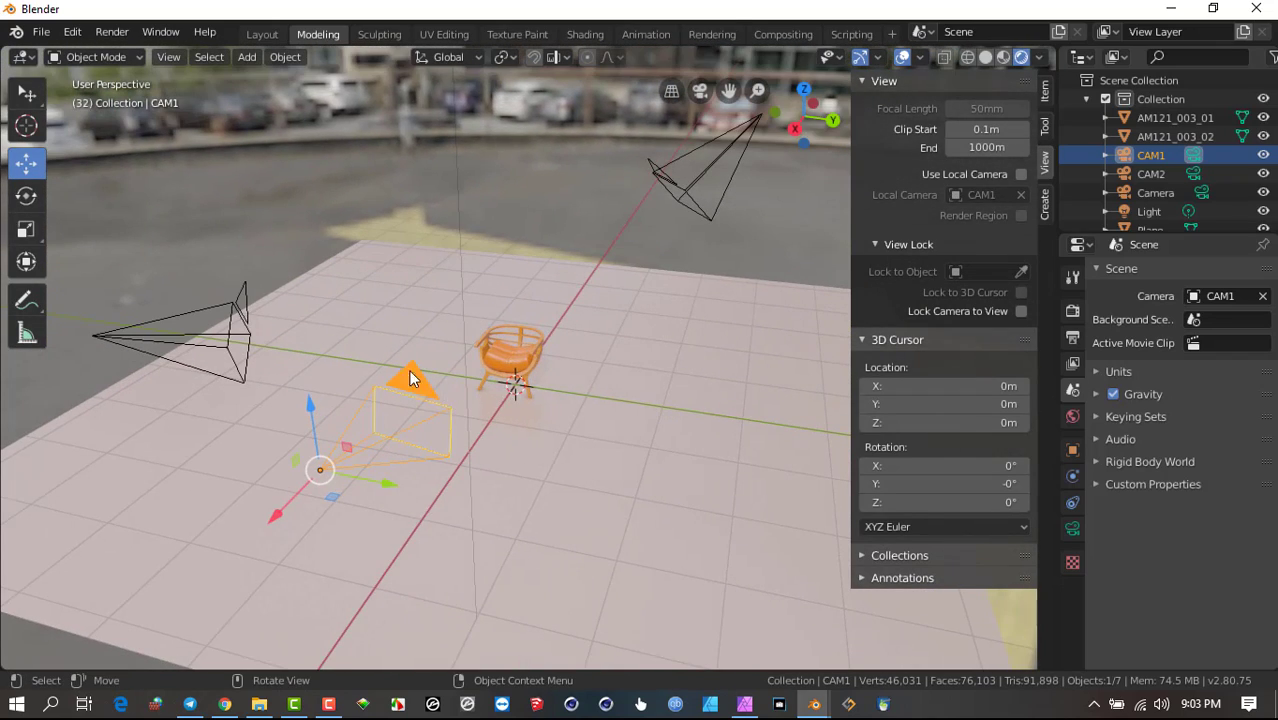
{"action": "left_click", "coordinate": [246, 303]}
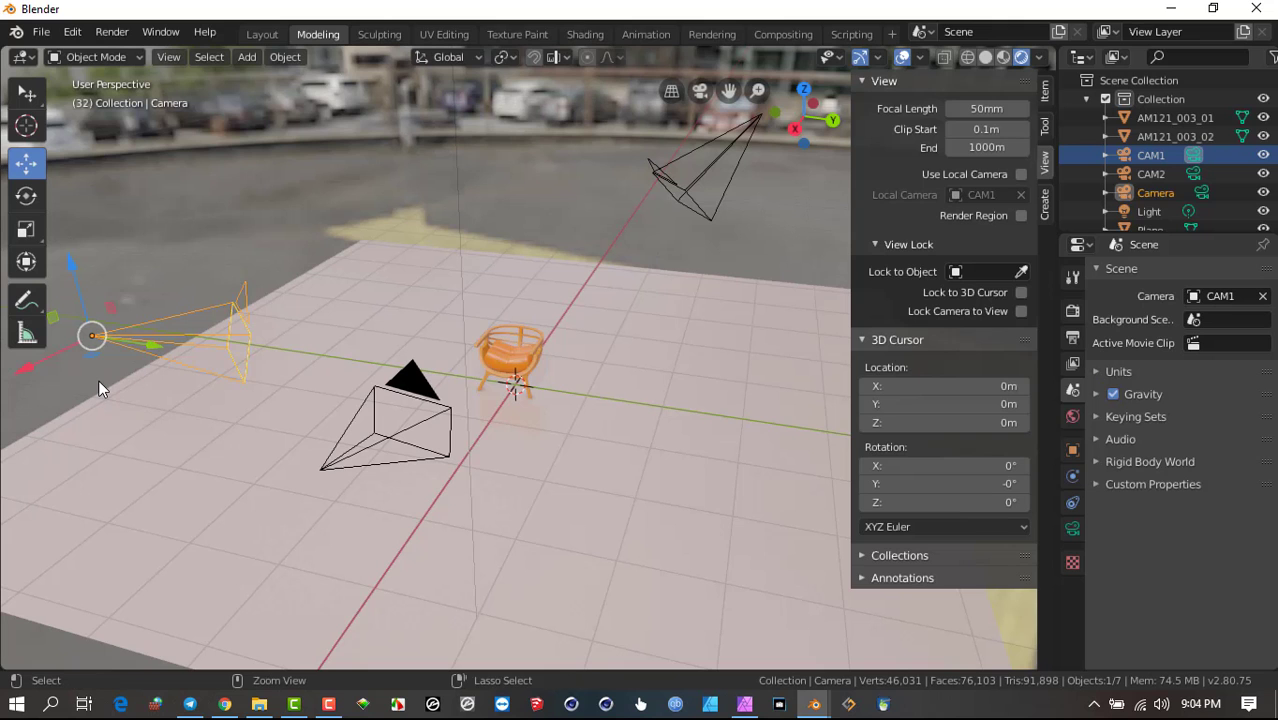
{"action": "key", "text": "ctrl+KP_0"}
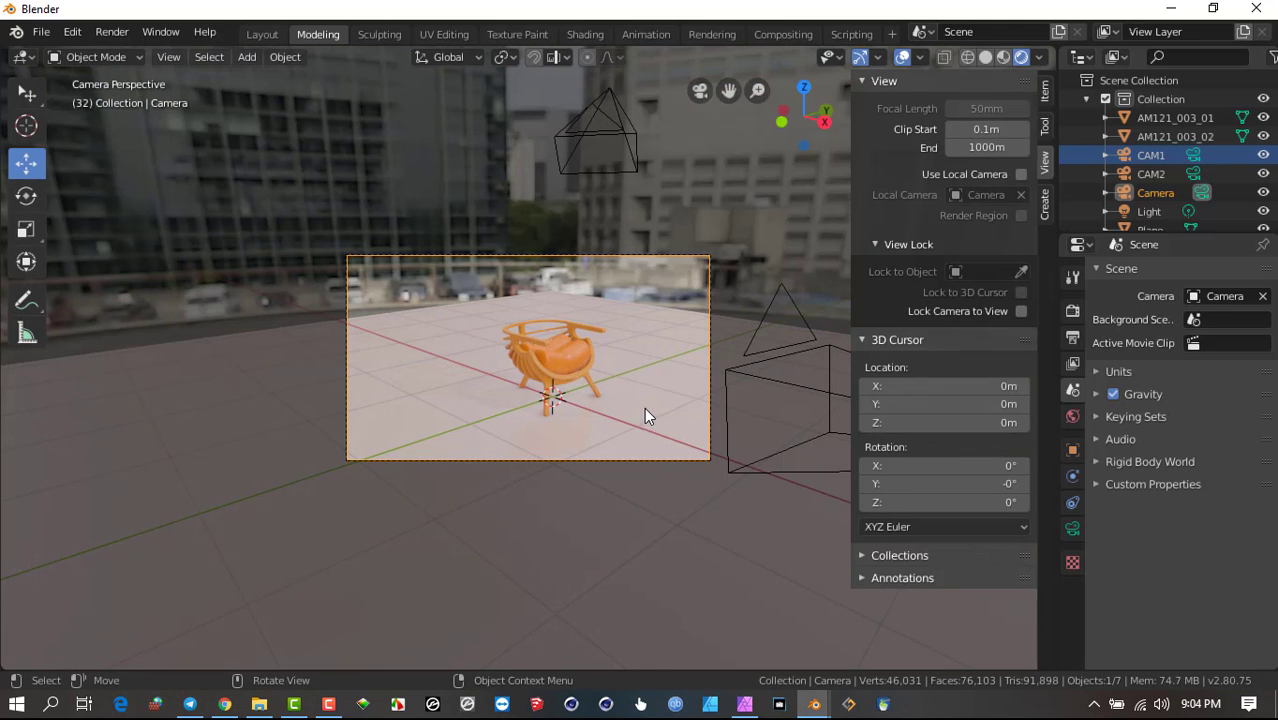
{"action": "scroll", "coordinate": [634, 405], "scroll_direction": "up", "scroll_amount": 6}
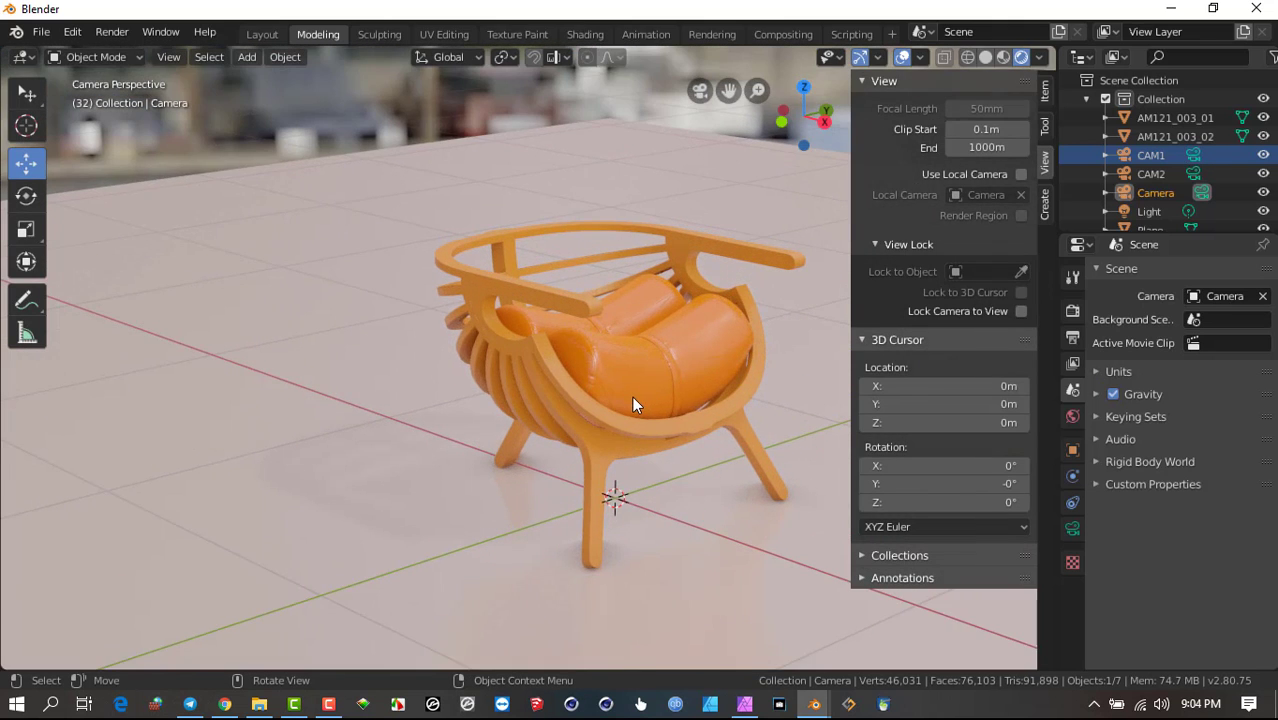
{"action": "middle_click_drag", "start_coordinate": [632, 396], "coordinate": [597, 360]}
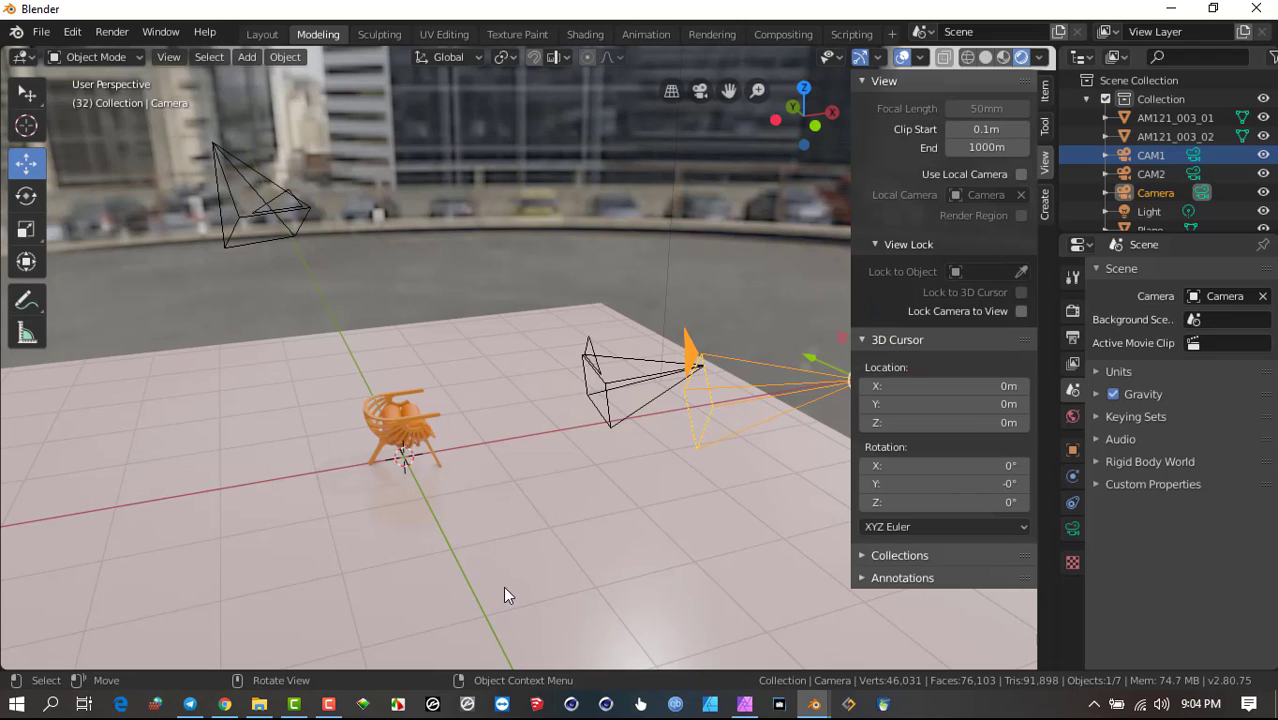
- Switch to the Animation workspace, add a timeline marker at frame 0 and bind the third camera to it
{"action": "left_click", "coordinate": [643, 34]}
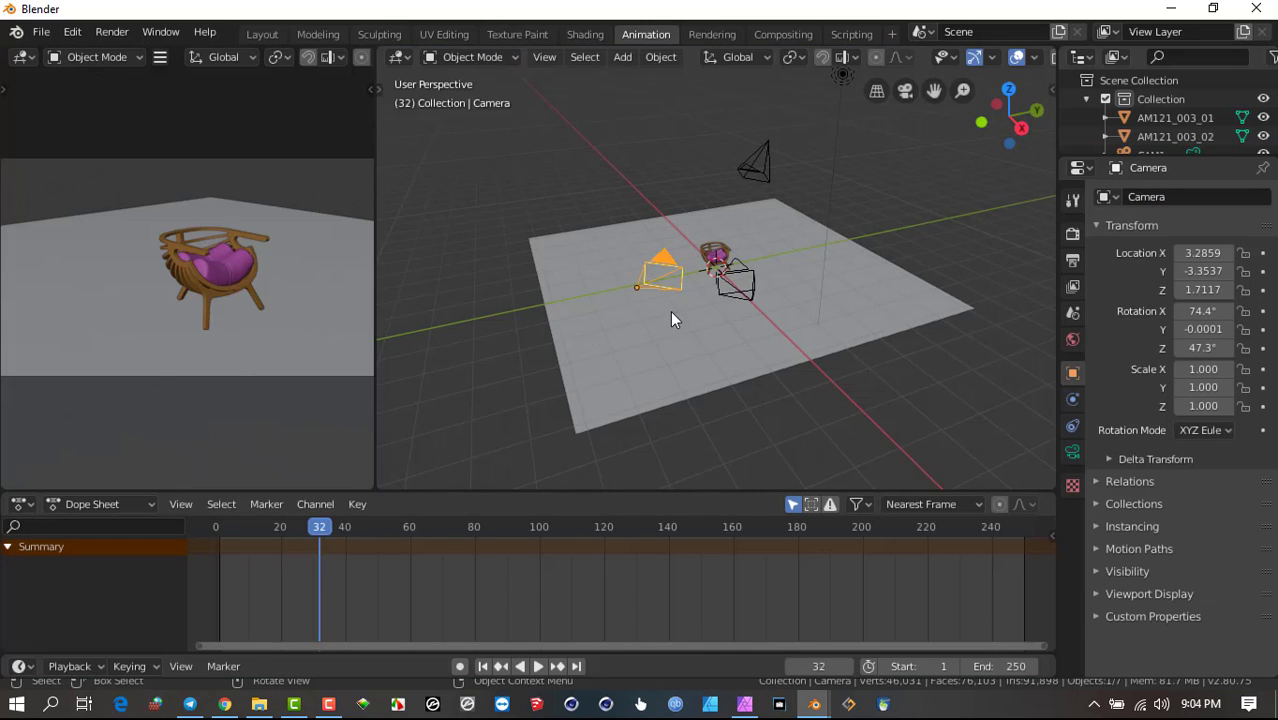
{"action": "middle_click_drag", "start_coordinate": [671, 308], "coordinate": [725, 206]}
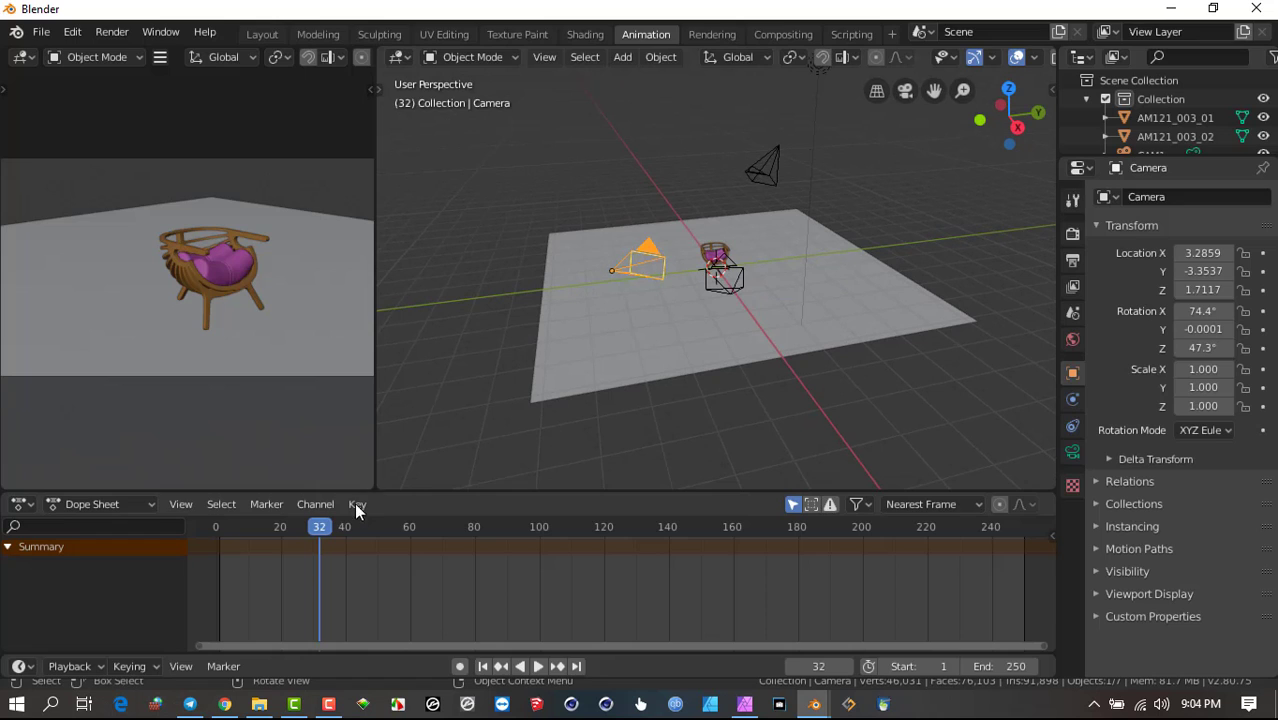
{"action": "left_click", "coordinate": [216, 527]}
{"action": "key", "text": "space"}
{"action": "key", "text": "space"}
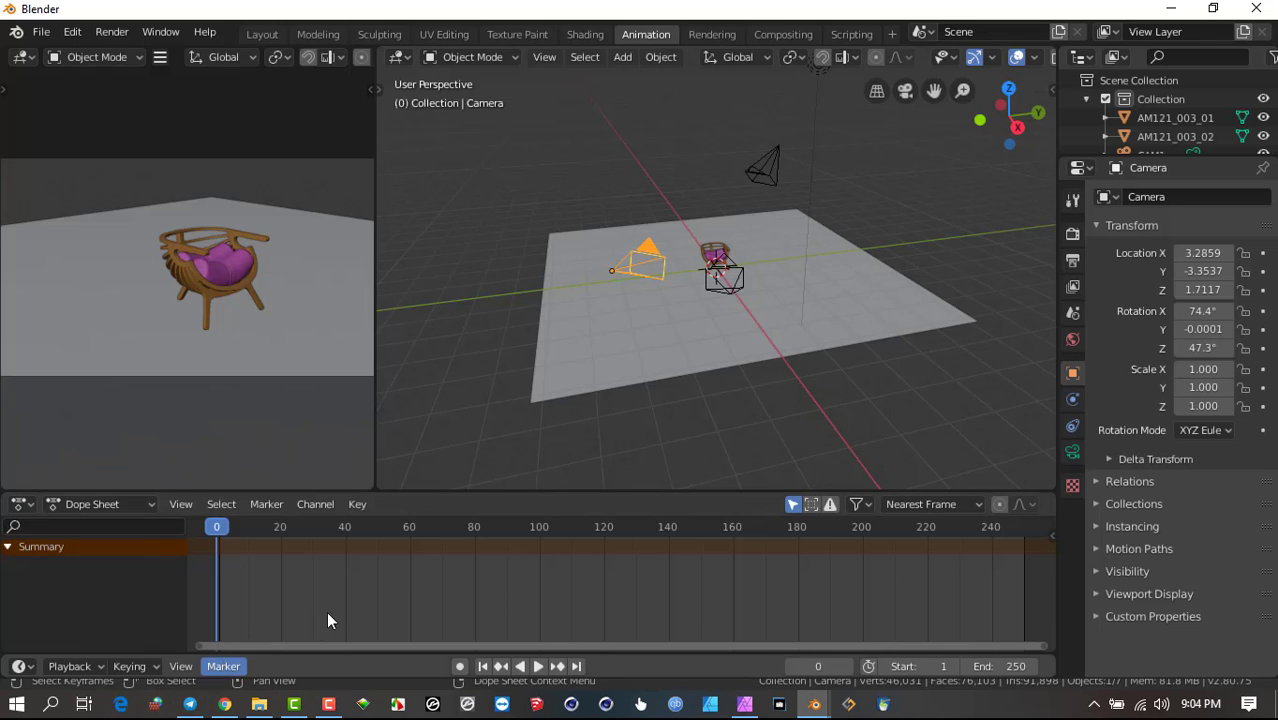
{"action": "key", "text": "m"}
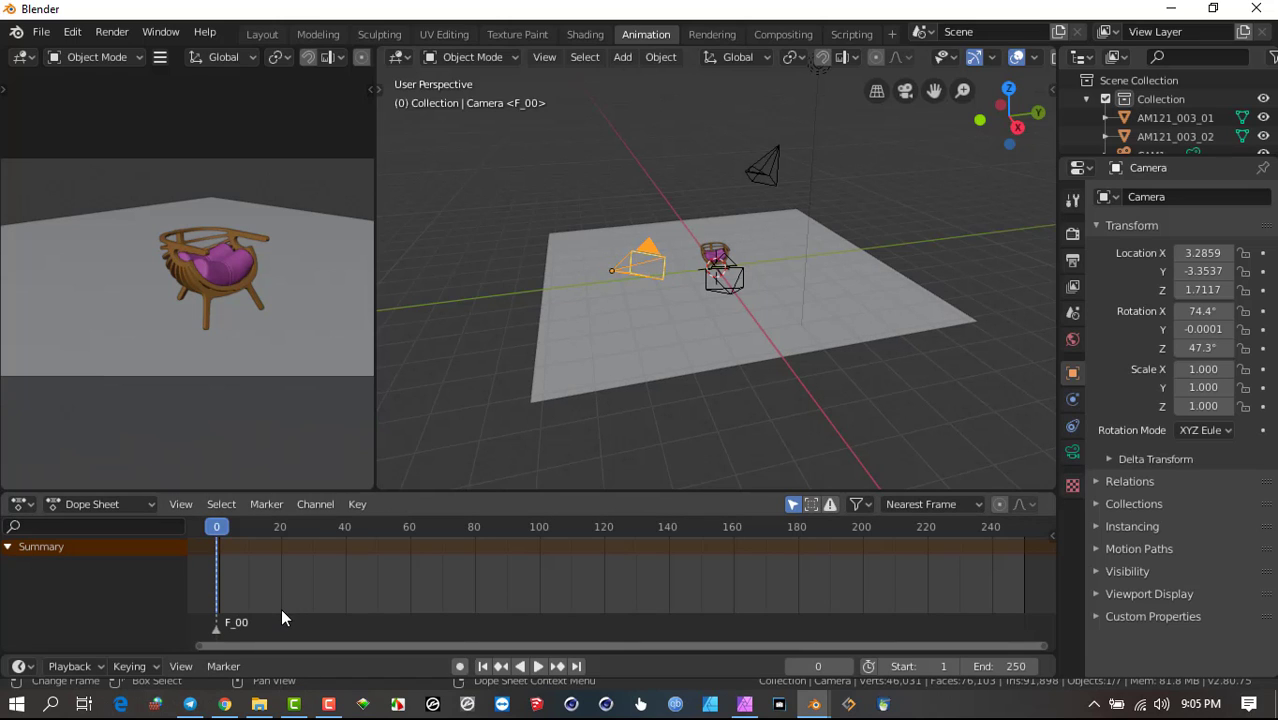
{"action": "key", "text": "b"}
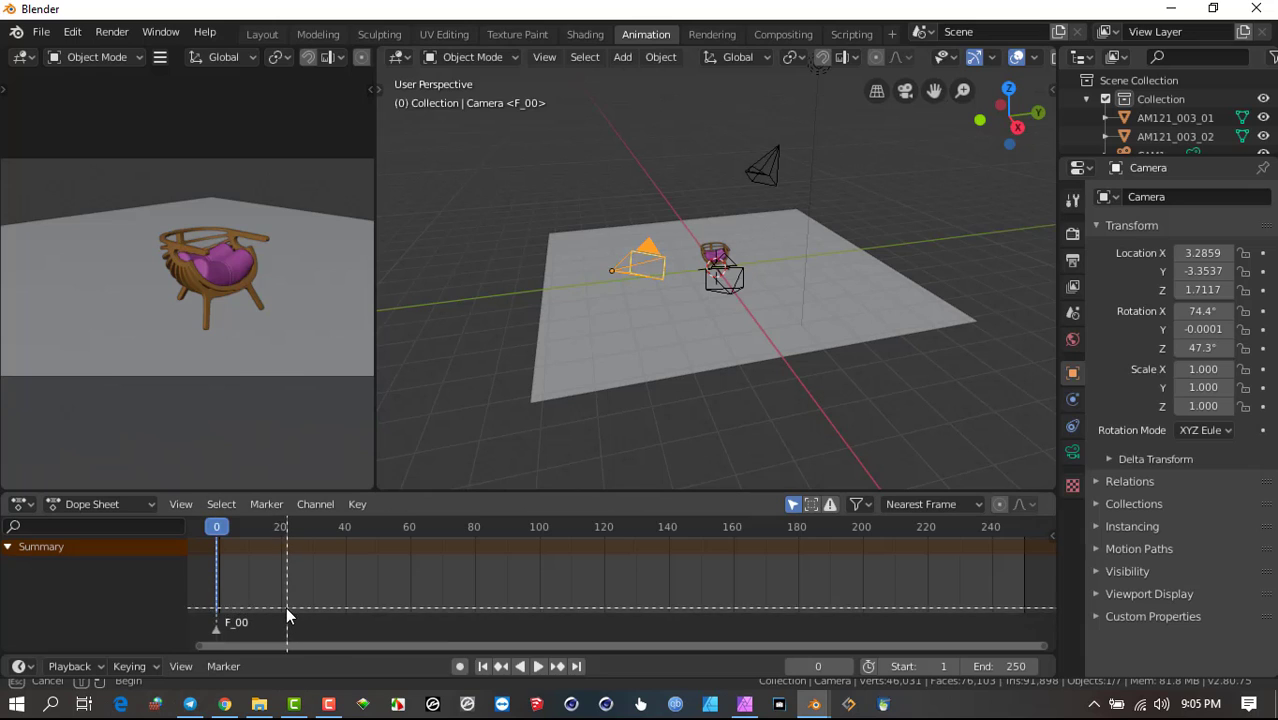
{"action": "key", "text": "Escape"}
{"action": "key", "text": "ctrl+b"}
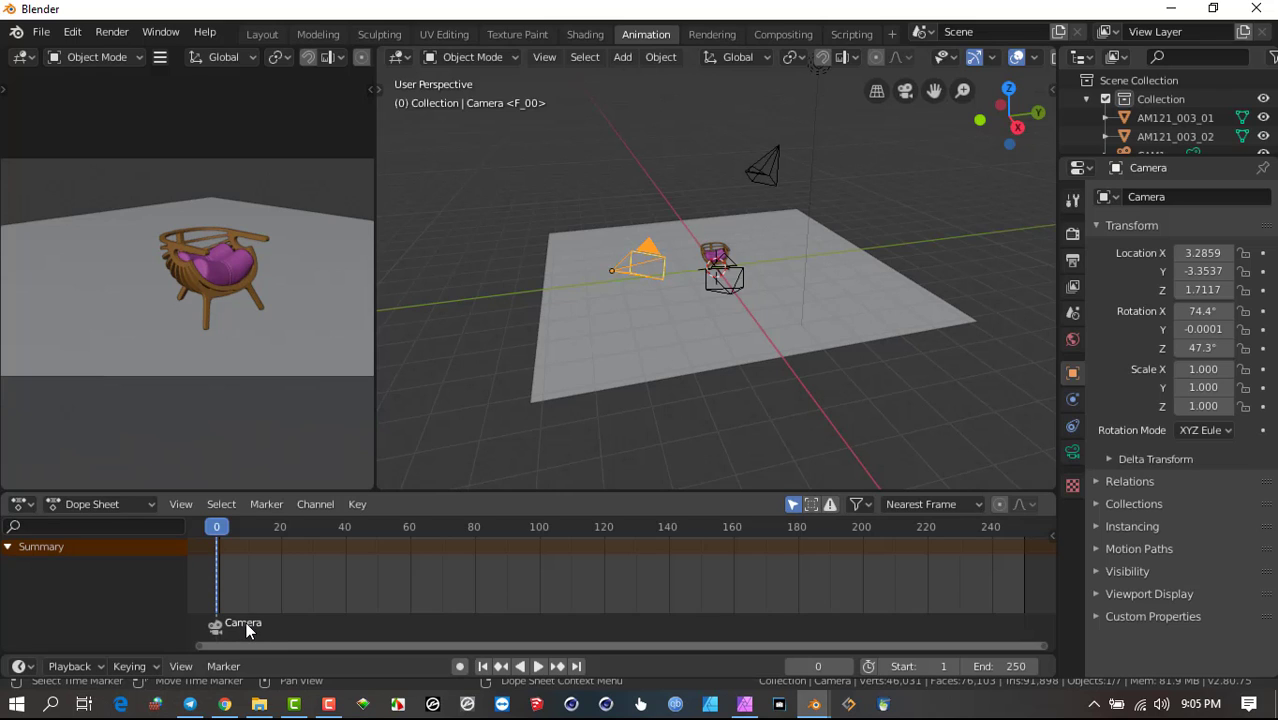
- Add a timeline marker at frame 43 and bind CAM1 to it
{"action": "key", "text": "space"}
{"action": "left_click_drag", "start_coordinate": [256, 527], "coordinate": [354, 531]}
{"action": "key", "text": "space"}
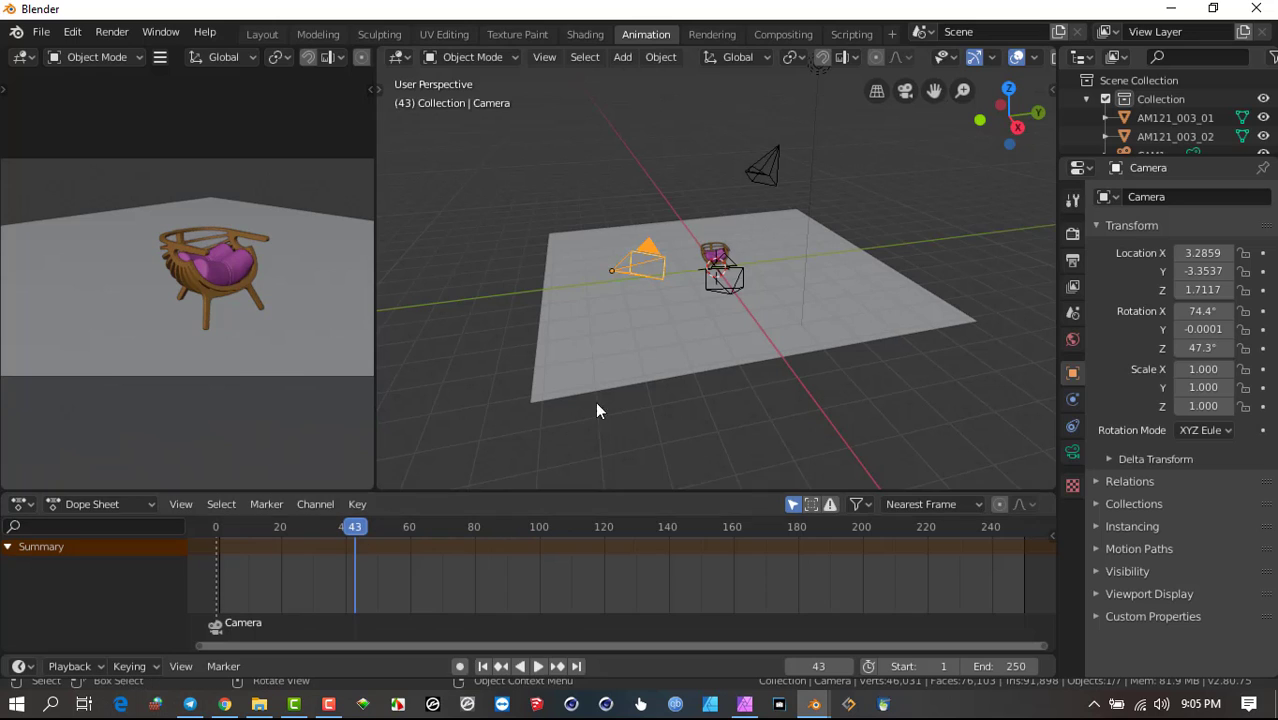
{"action": "left_click", "coordinate": [724, 292]}
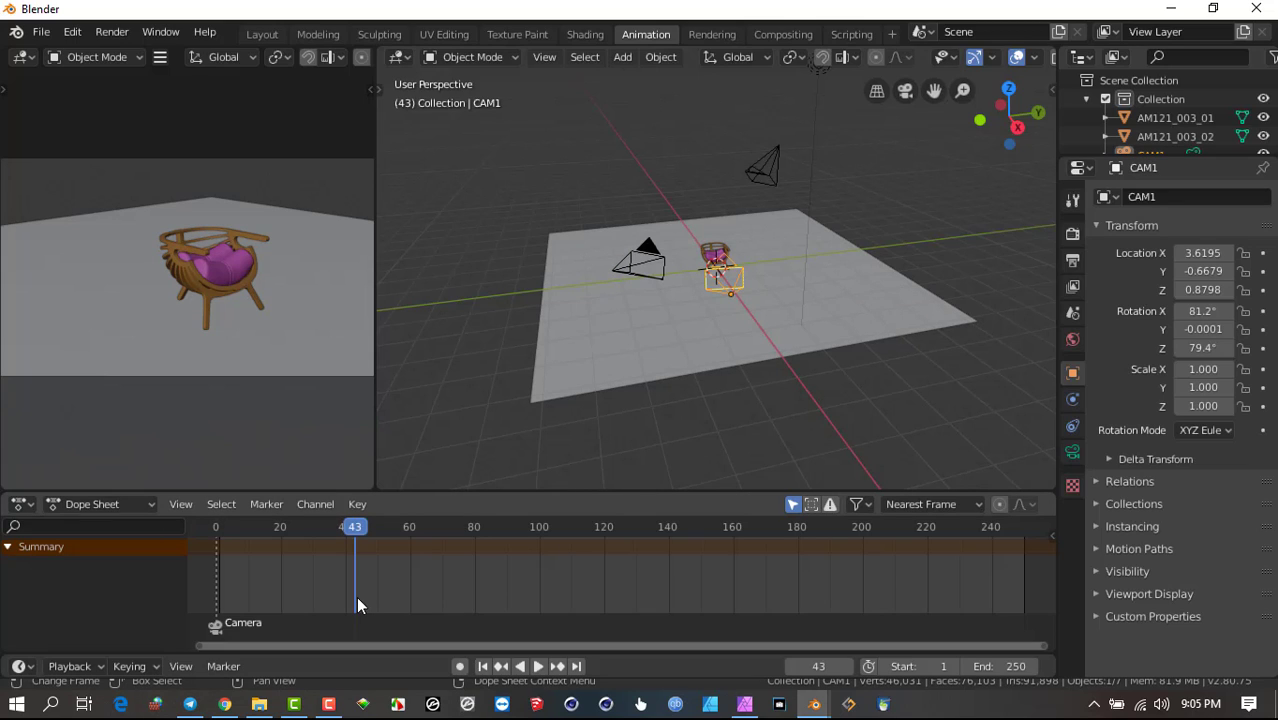
{"action": "key", "text": "m"}
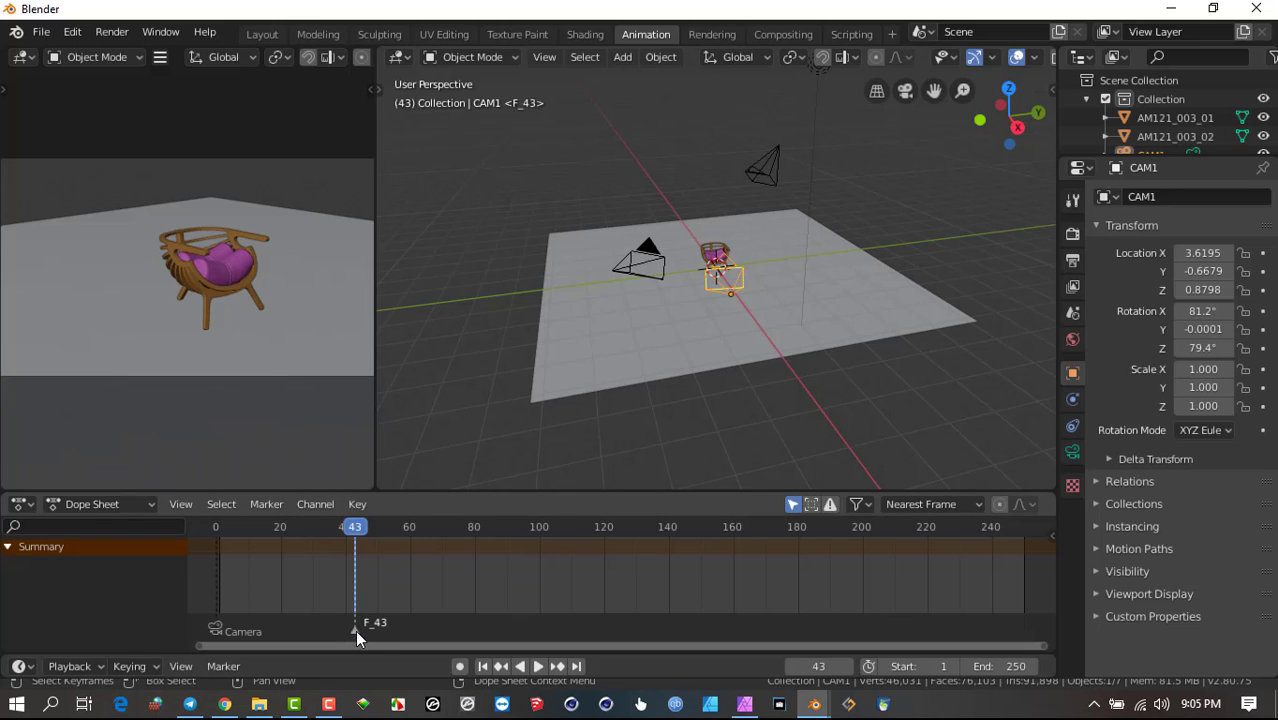
{"action": "key", "text": "ctrl+b"}
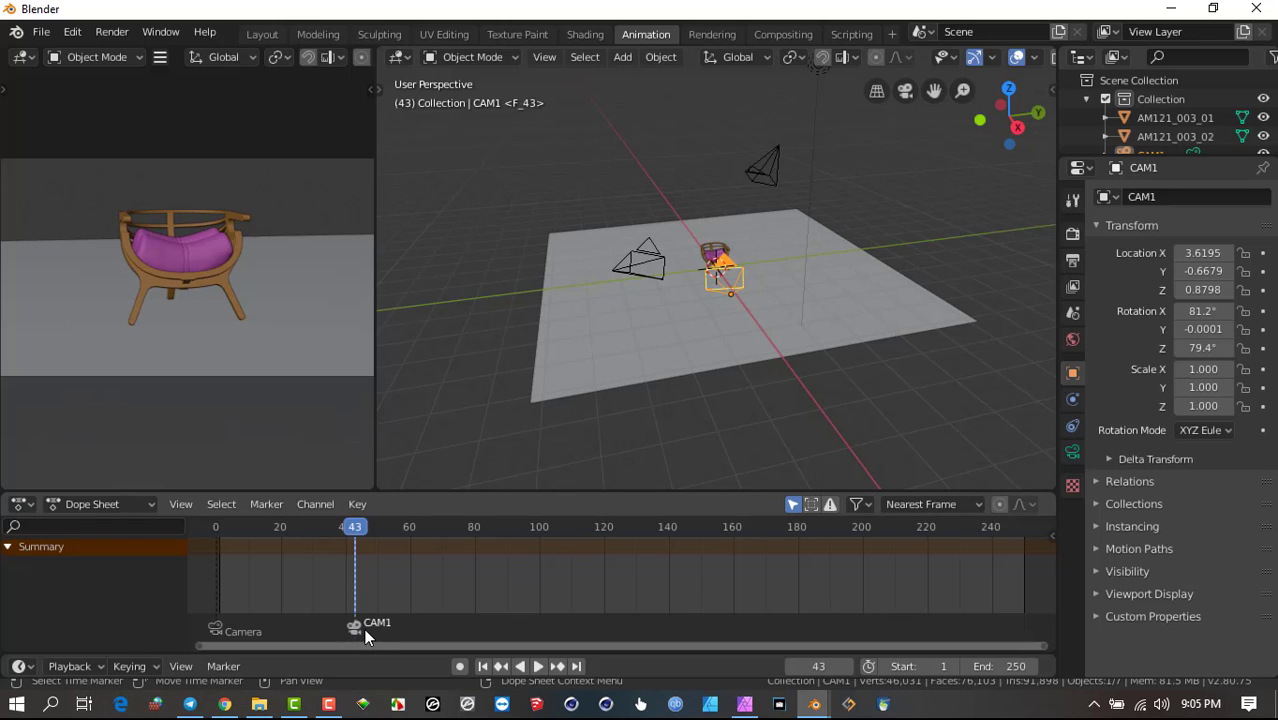
- Add a timeline marker at frame 75 and bind CAM2 to it
{"action": "left_click", "coordinate": [765, 167]}
{"action": "left_click", "coordinate": [457, 527]}
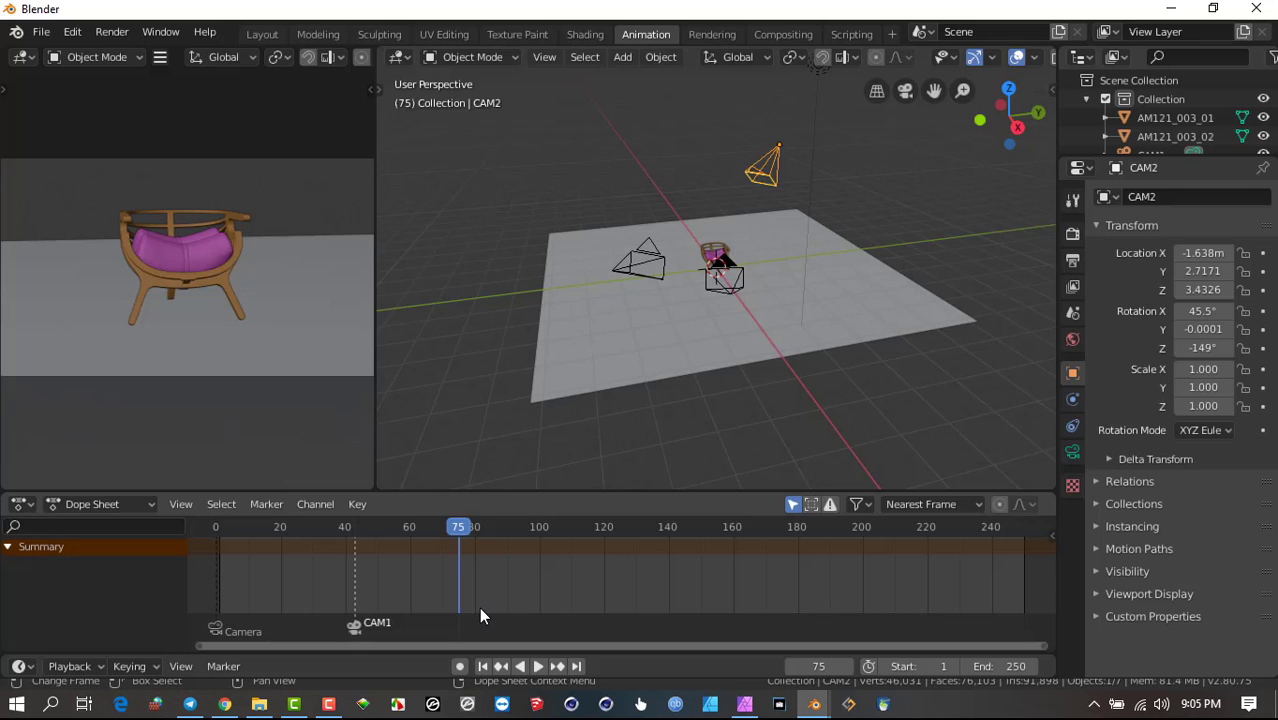
{"action": "key", "text": "m"}
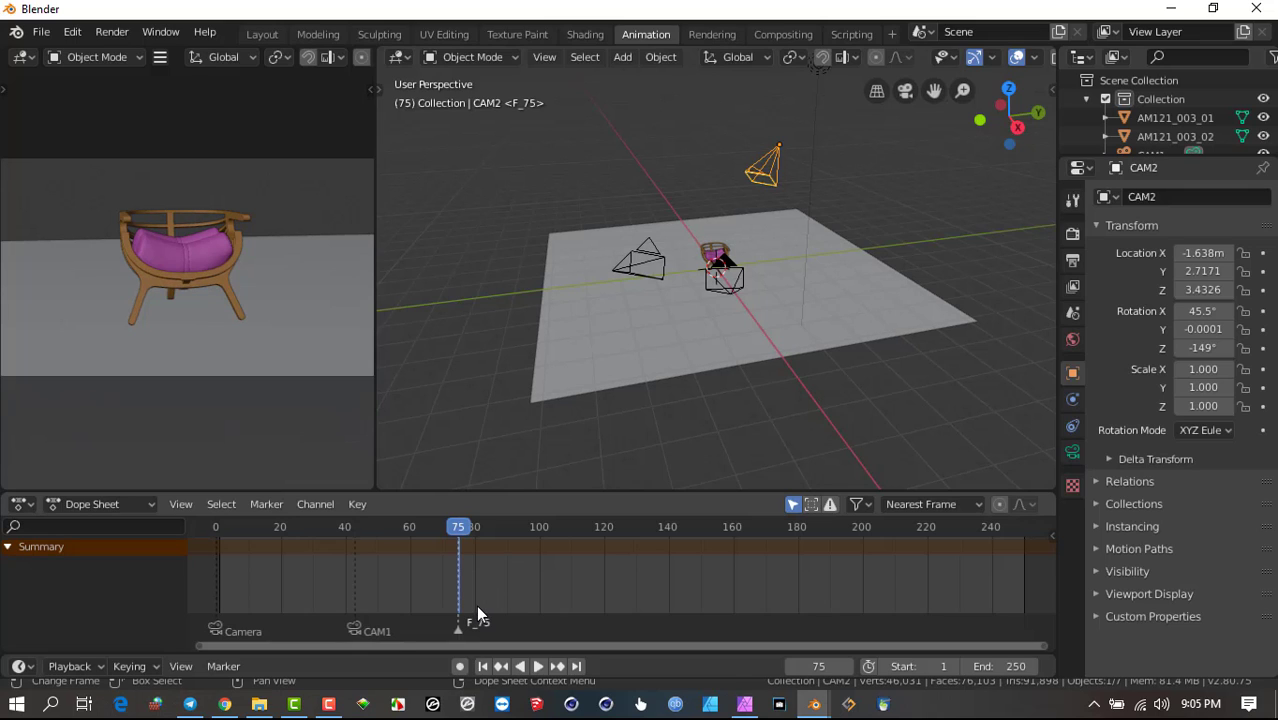
{"action": "key", "text": "b"}
{"action": "right_click", "coordinate": [687, 368]}
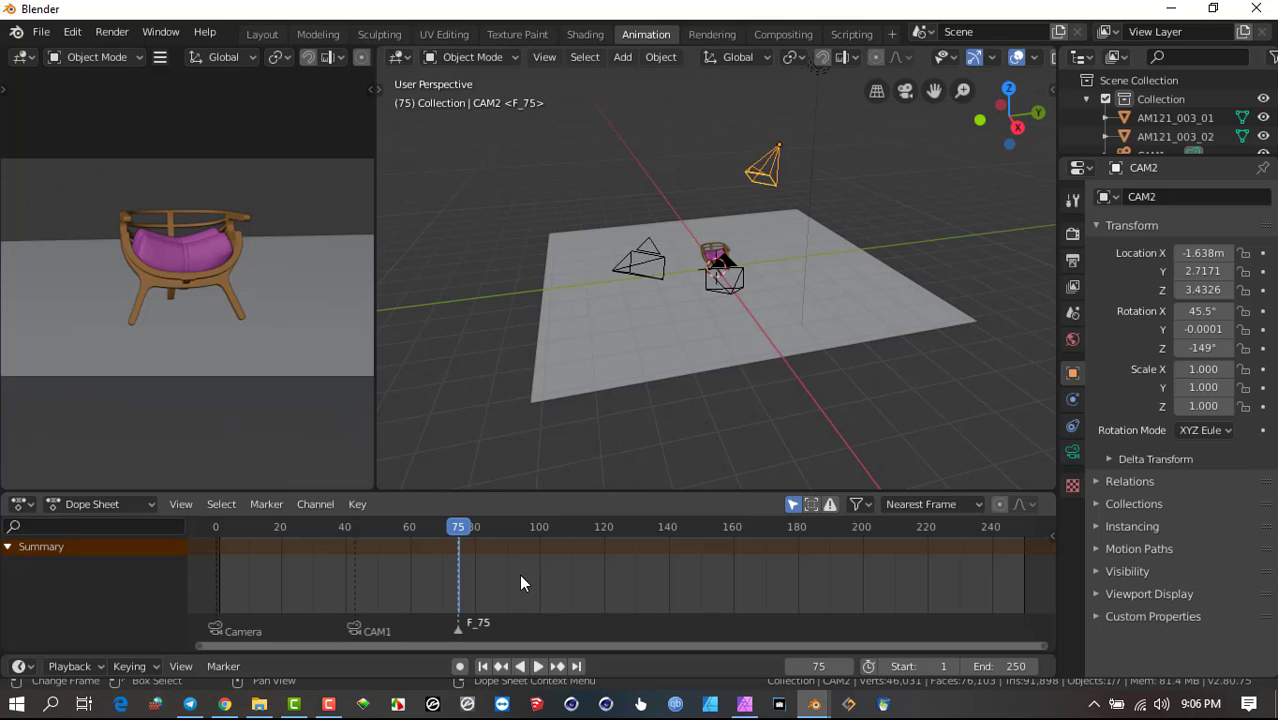
{"action": "key", "text": "ctrl"}
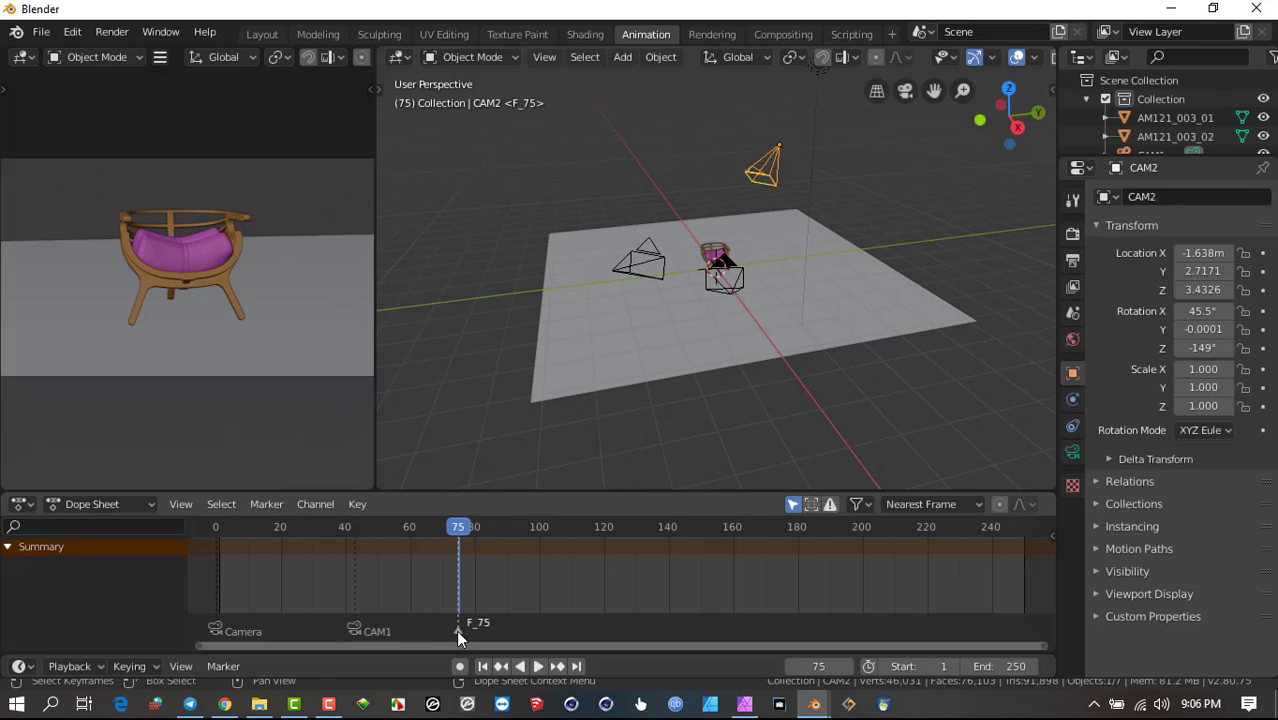
{"action": "key", "text": "ctrl+b"}
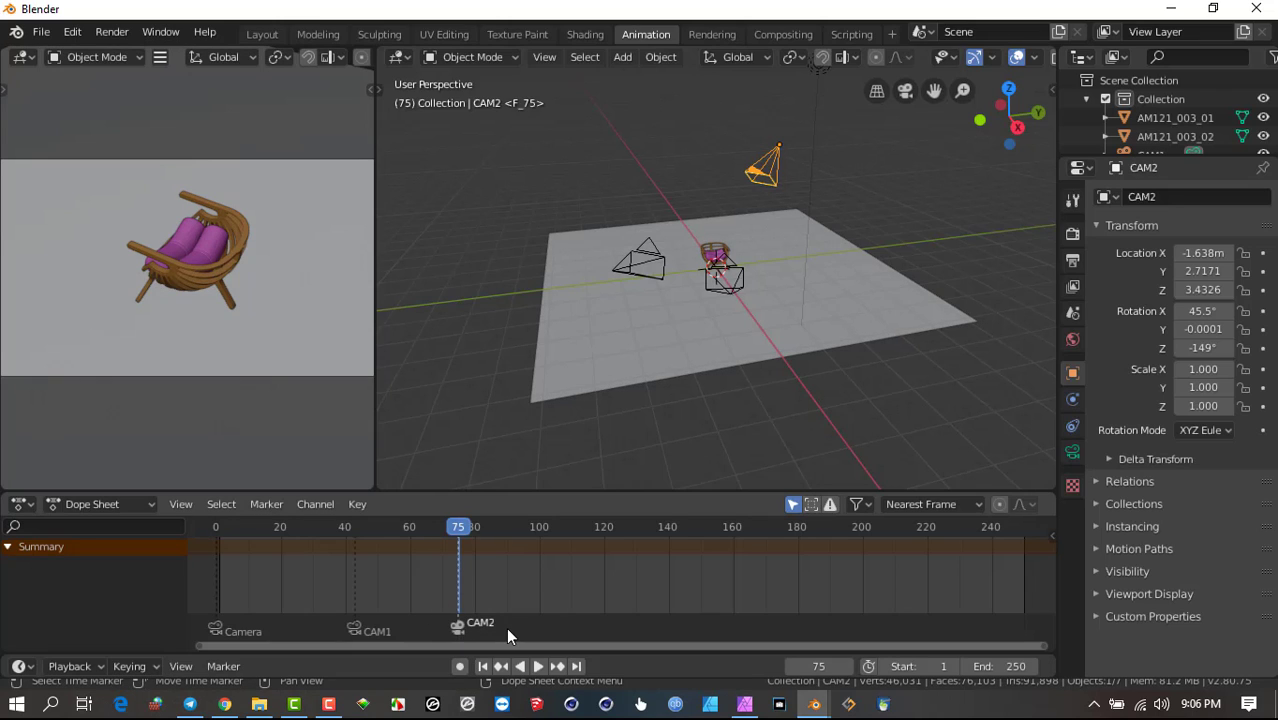
- Play the animation from frame 0 and scrub through the timeline to check the camera switches at the markers
{"action": "key", "text": "space"}
{"action": "left_click_drag", "start_coordinate": [458, 541], "coordinate": [498, 568]}
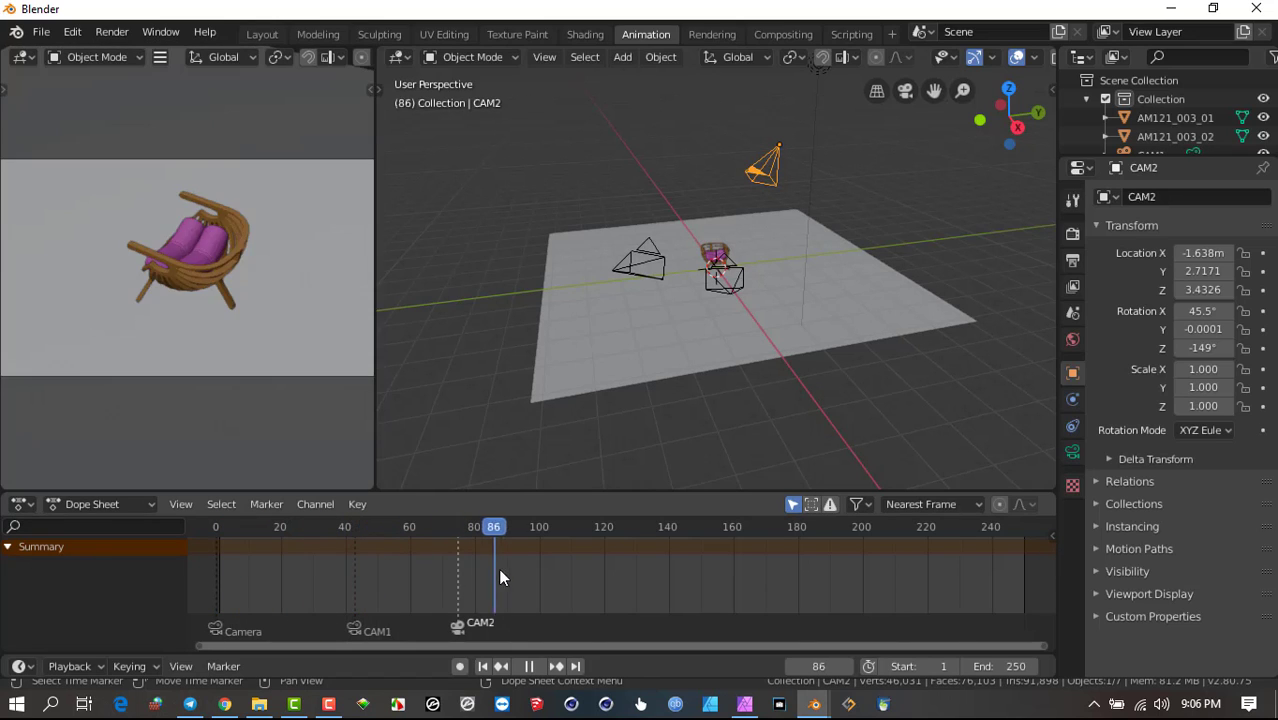
{"action": "key", "text": "Escape"}
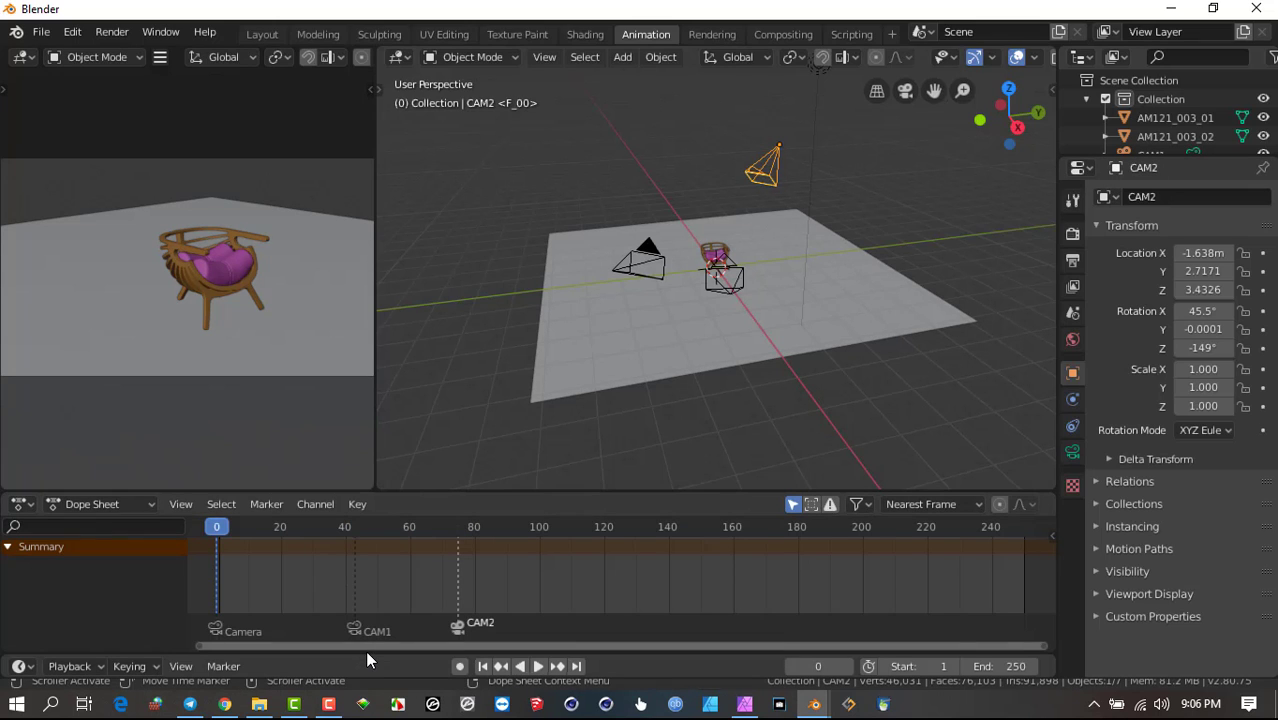
{"action": "key", "text": "space"}
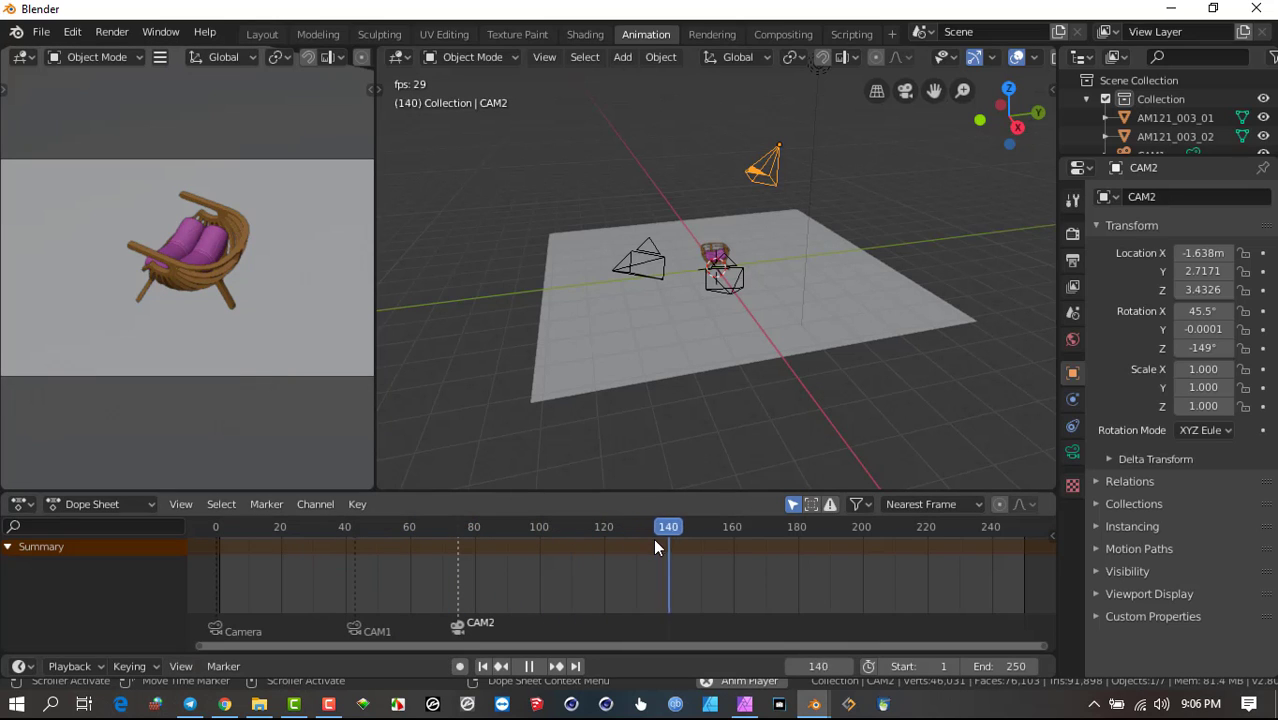
{"action": "key", "text": "space"}
{"action": "left_click_drag", "start_coordinate": [756, 545], "coordinate": [493, 550]}
{"action": "left_click_drag", "start_coordinate": [627, 563], "coordinate": [188, 535]}
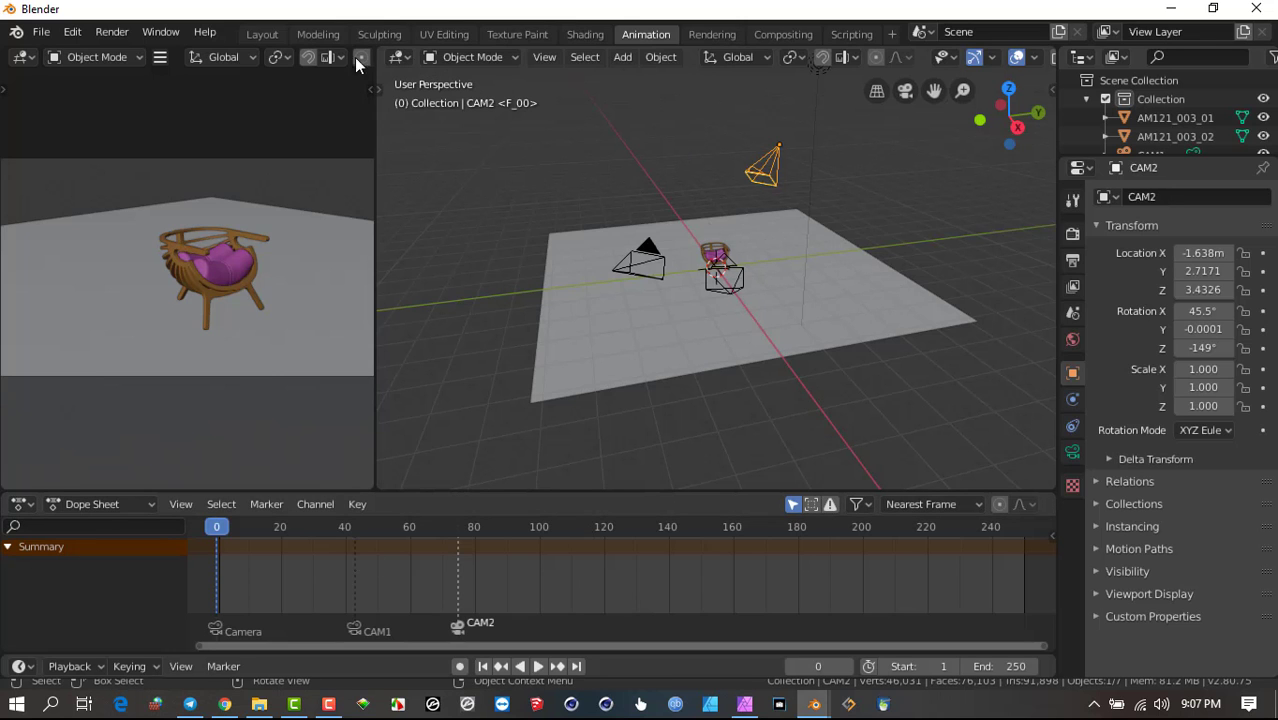
- Switch to the Modeling workspace, select CAM1 and set it as the active camera, then leave its view
{"action": "left_click", "coordinate": [318, 36]}
{"action": "middle_click_drag", "start_coordinate": [513, 295], "coordinate": [614, 306]}
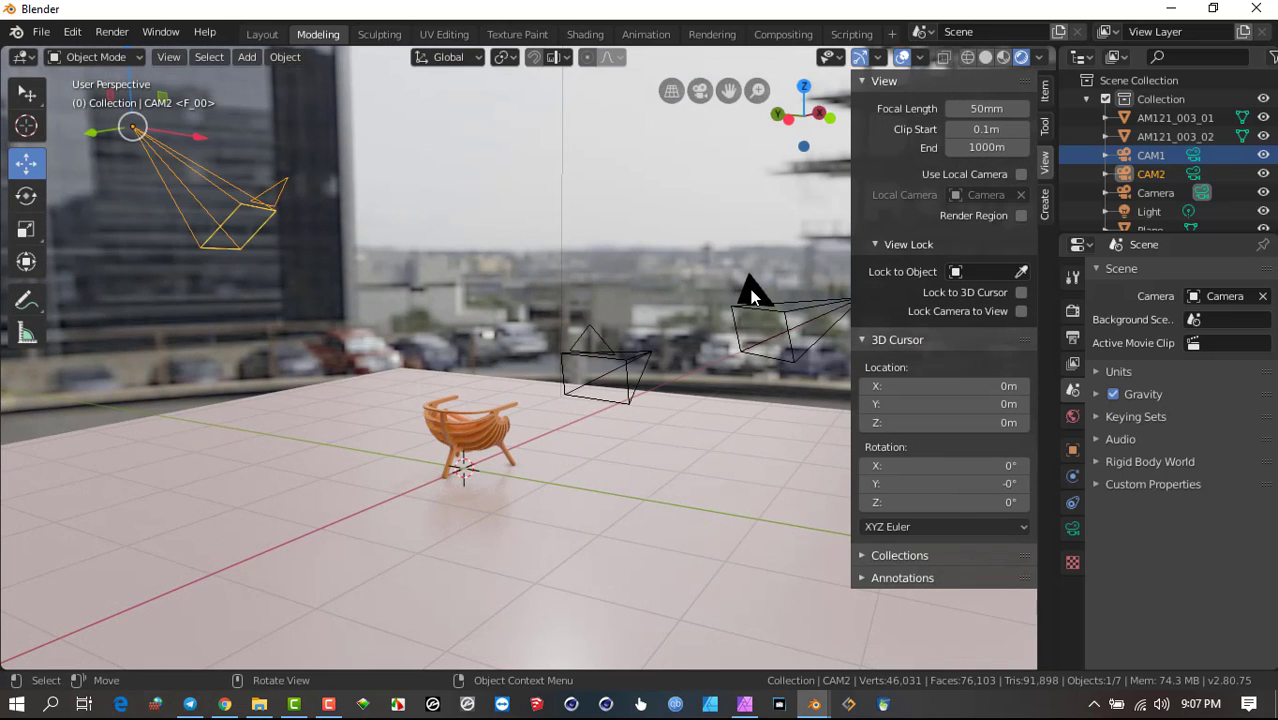
{"action": "left_click", "coordinate": [750, 289]}
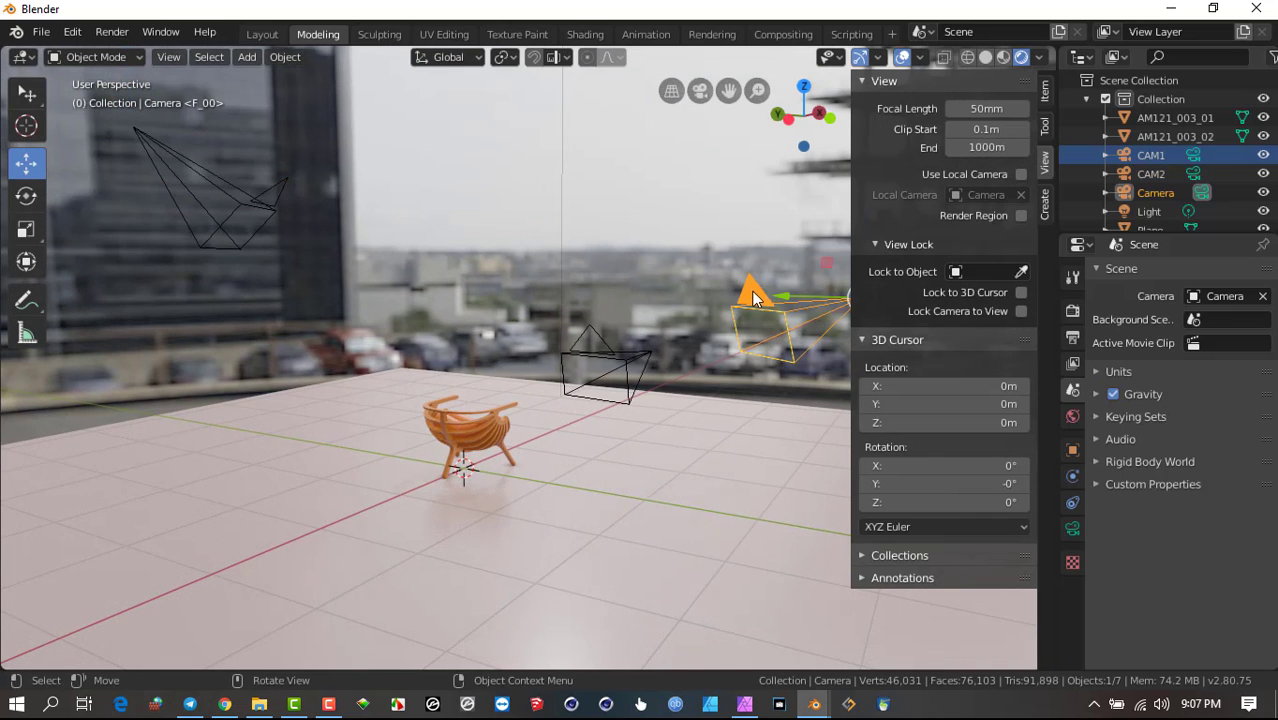
{"action": "left_click", "coordinate": [590, 336]}
{"action": "key", "text": "ctrl"}
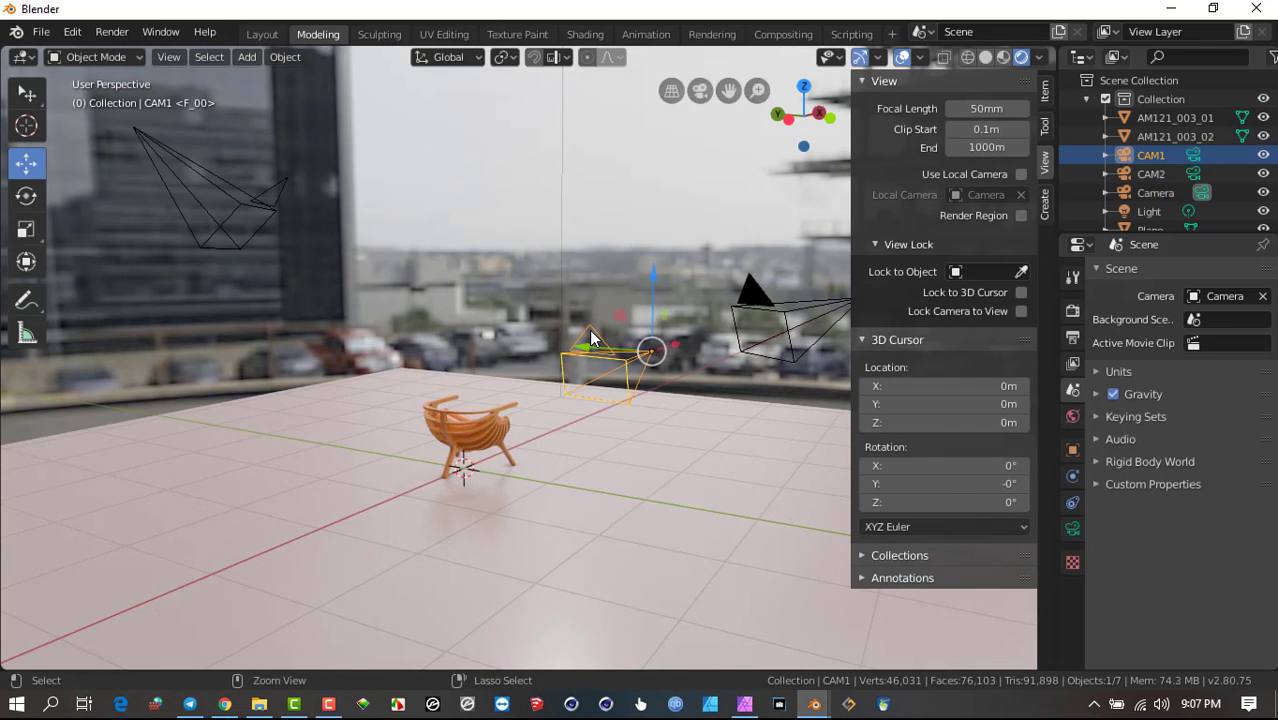
{"action": "key", "text": "ctrl+KP_0"}
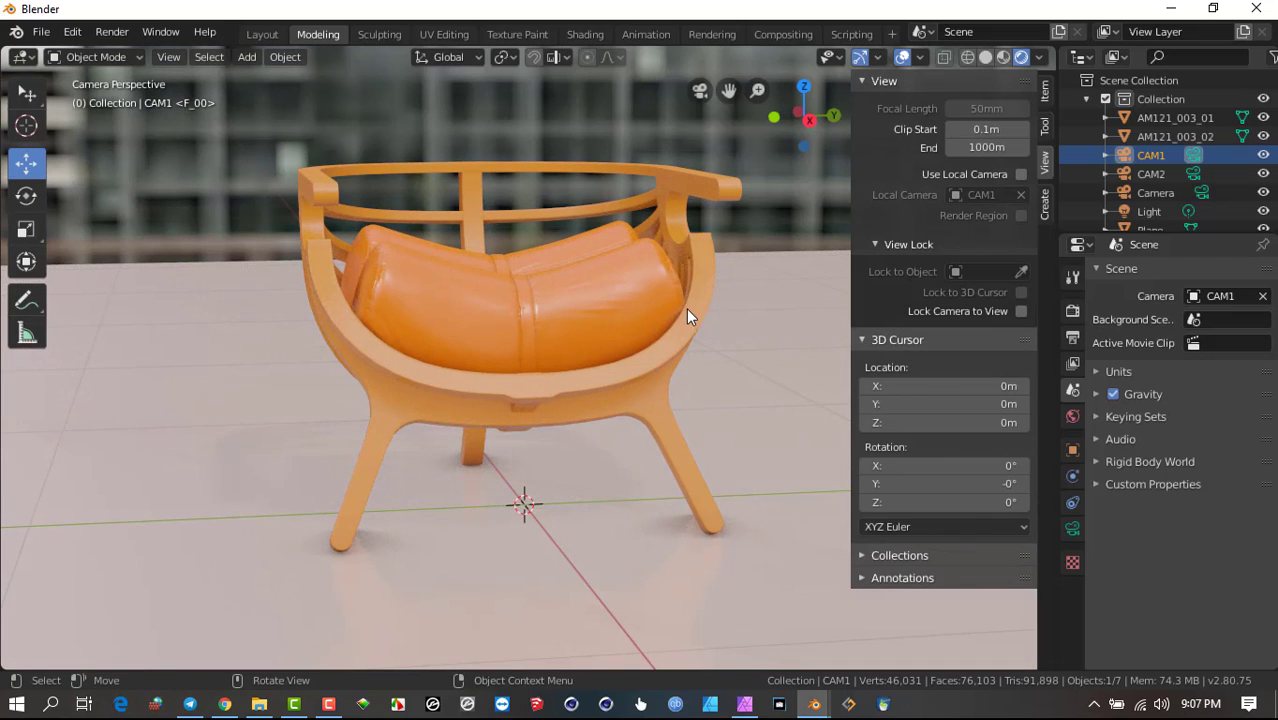
{"action": "scroll", "coordinate": [564, 377], "scroll_direction": "down", "scroll_amount": 5}
{"action": "scroll", "coordinate": [600, 355], "scroll_direction": "down", "scroll_amount": 3}
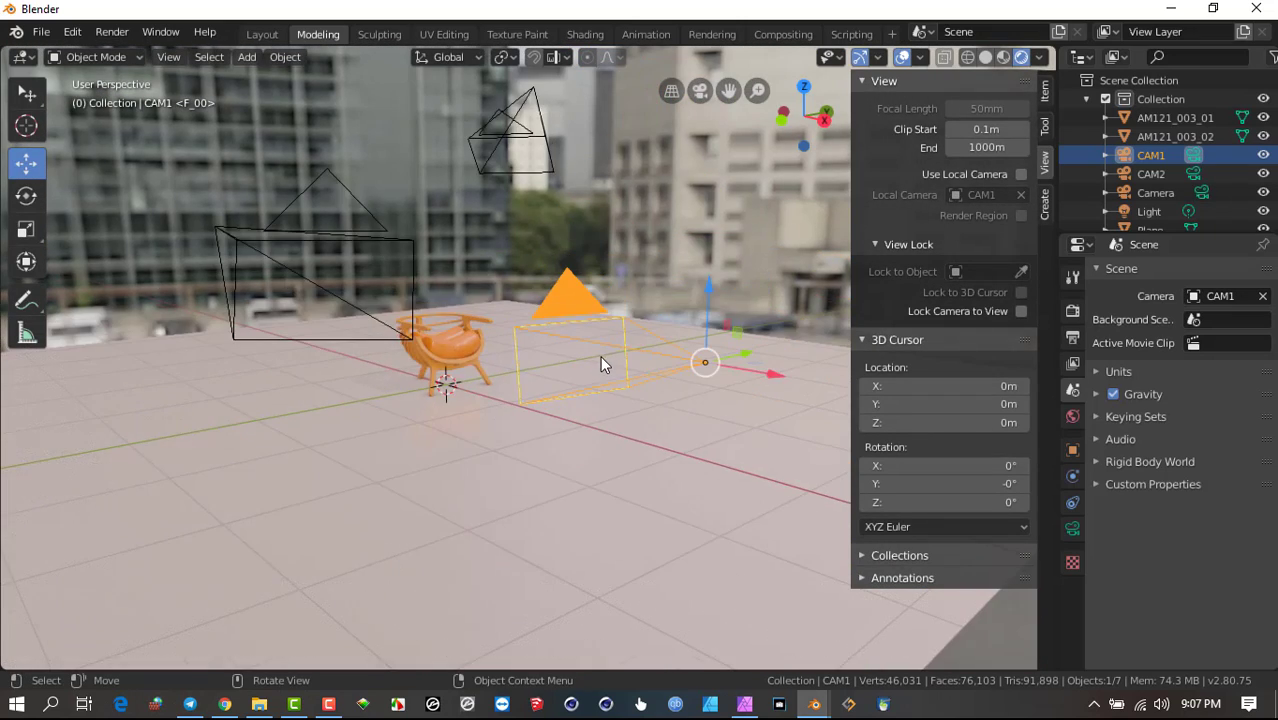